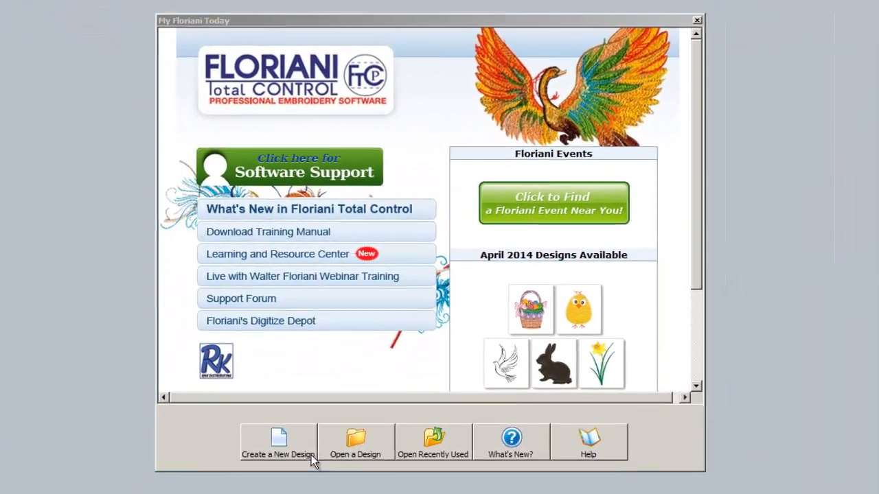
Create a new design and load the image 11175-game-of-thrones-house-stark from the Digitizing Images folder as its backdrop
left_click(295, 472)
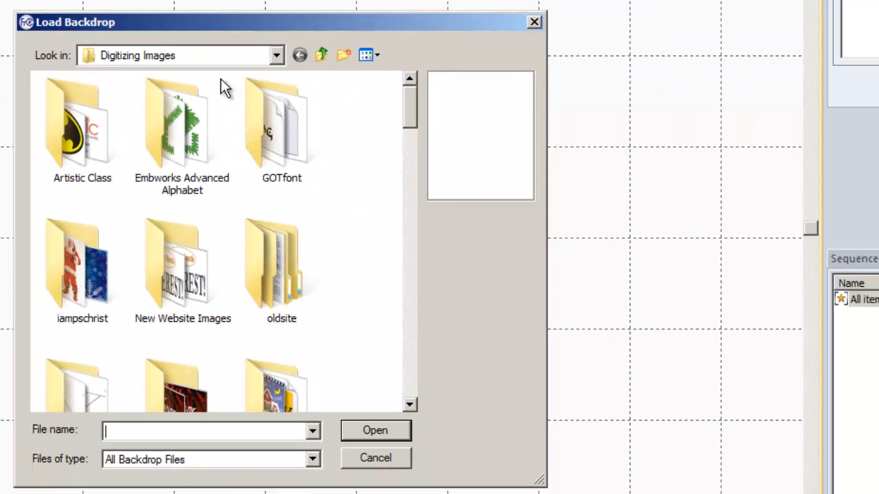
left_click_drag(409, 110, 388, 168)
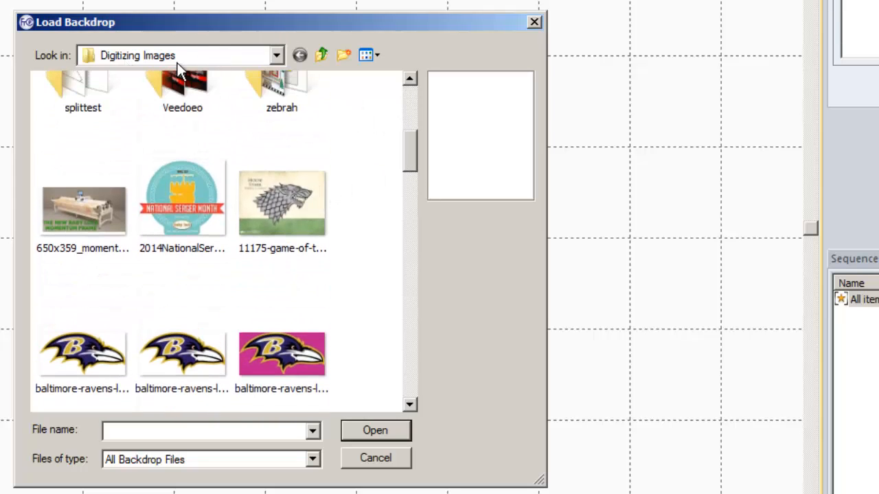
left_click(292, 214)
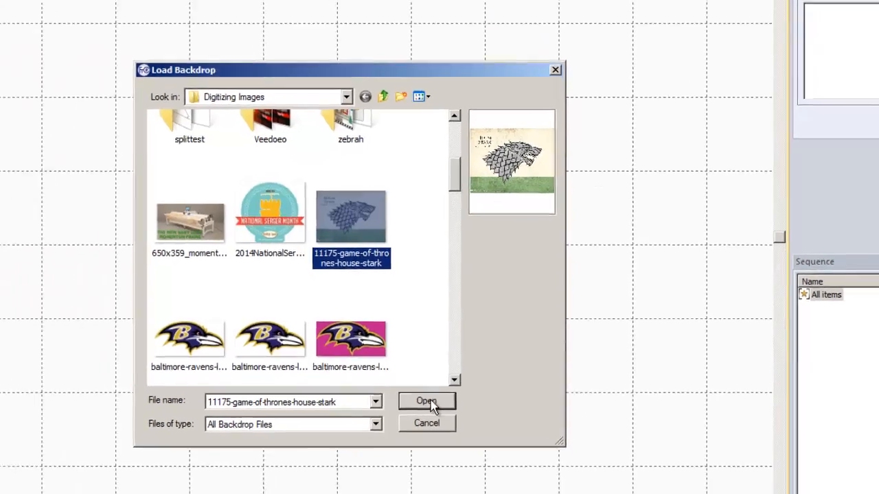
left_click(376, 431)
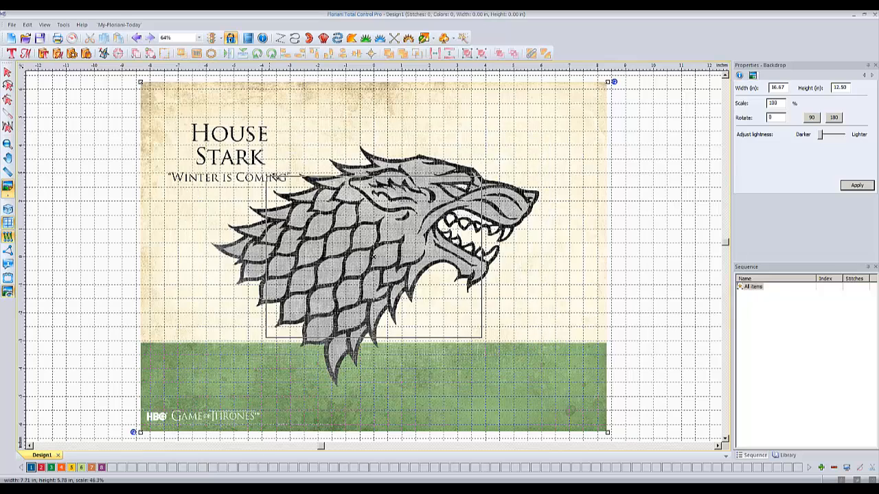
Scale the backdrop down to about 4.44 by 3.33 in and measure the wolf head from mane tip to nose
left_click_drag(287, 191, 292, 191)
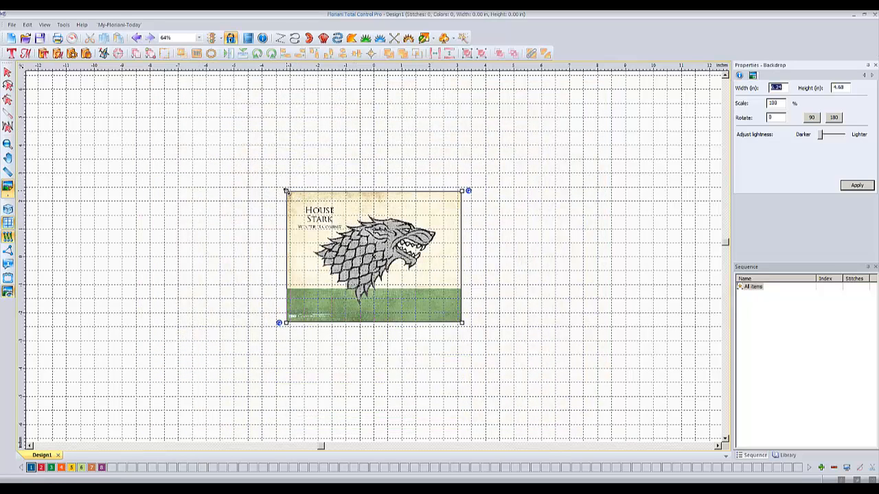
left_click_drag(287, 190, 311, 210)
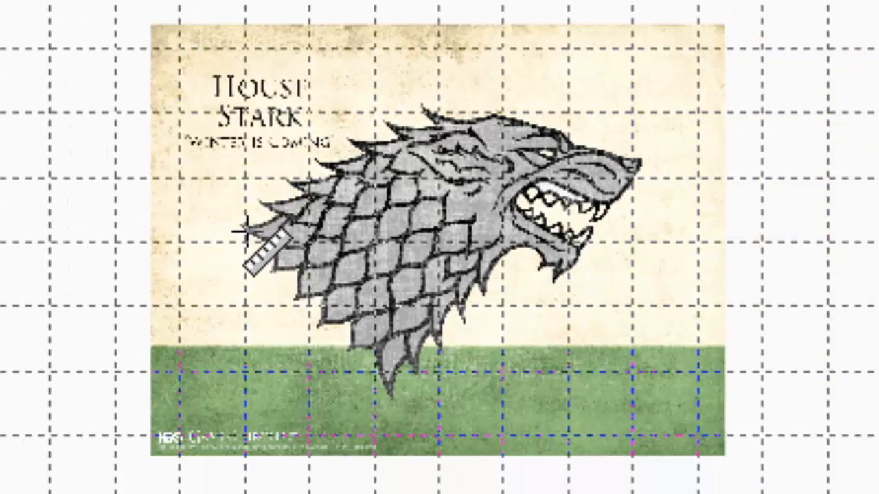
left_click_drag(243, 233, 636, 166)
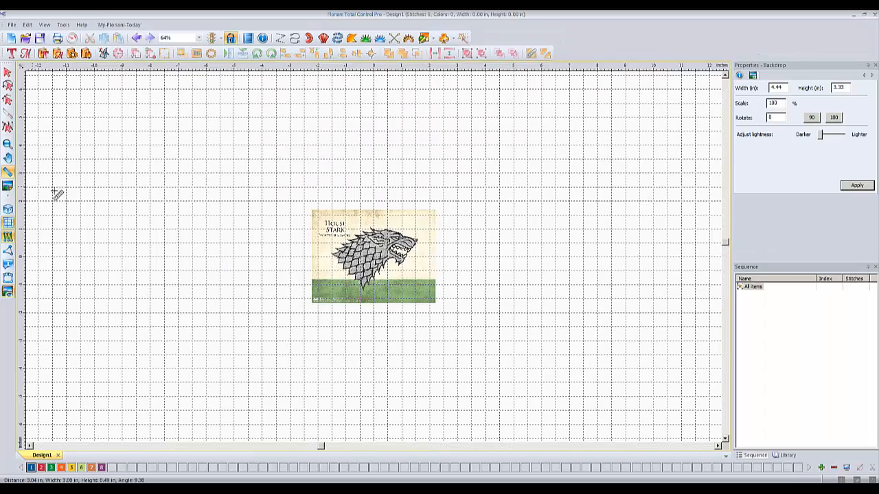
Shrink the backdrop further to about 3.94 by 2.95 in and measure the wolf head's width again
left_click(8, 185)
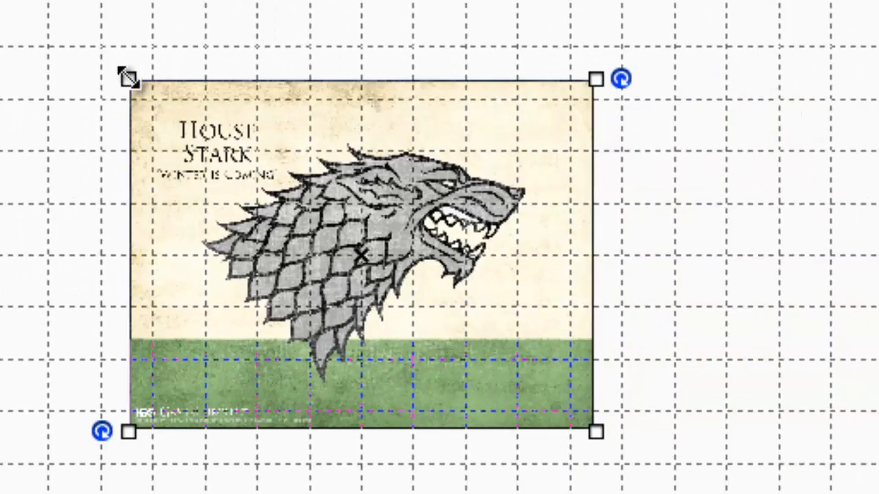
left_click_drag(128, 78, 153, 96)
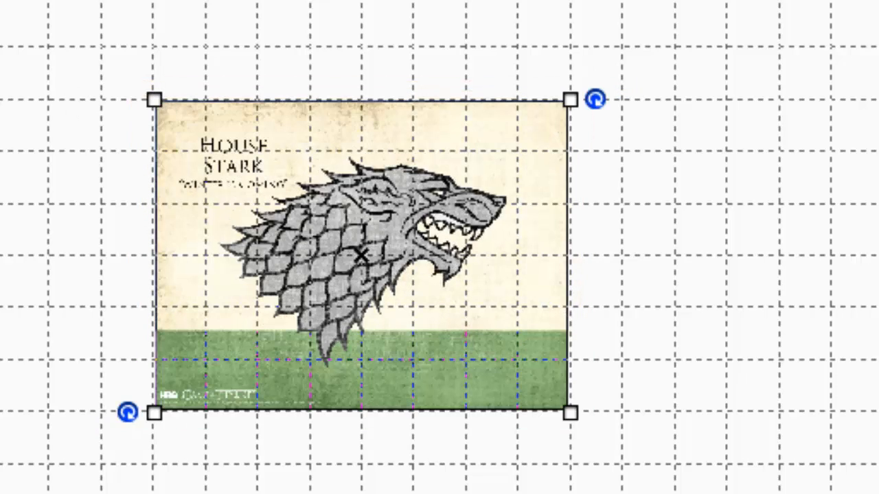
key("m")
left_click_drag(234, 255, 532, 230)
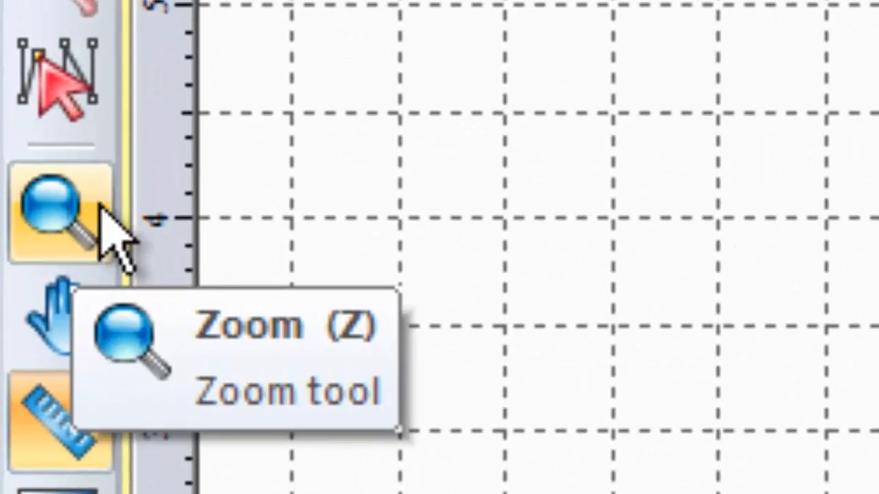
Start a drawn outline at the mane's leftmost tip and trace the spike's lower edge down to the first scale
left_click(11, 144)
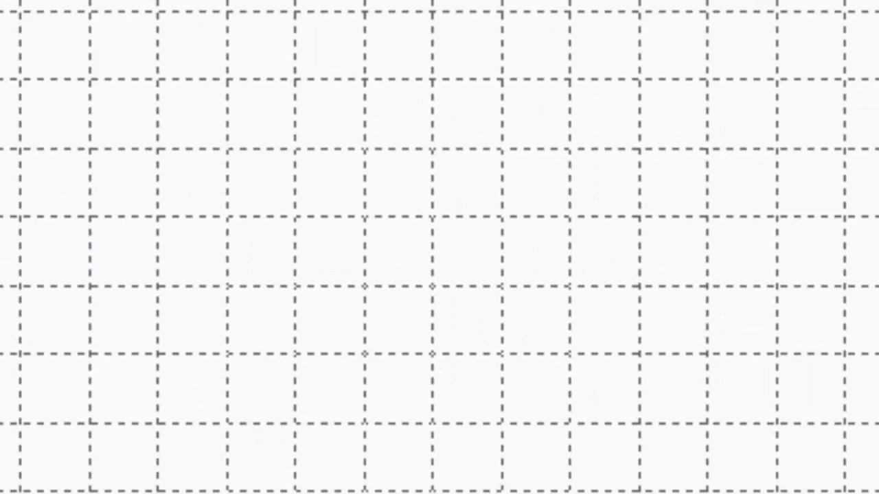
left_click_drag(124, 174, 443, 411)
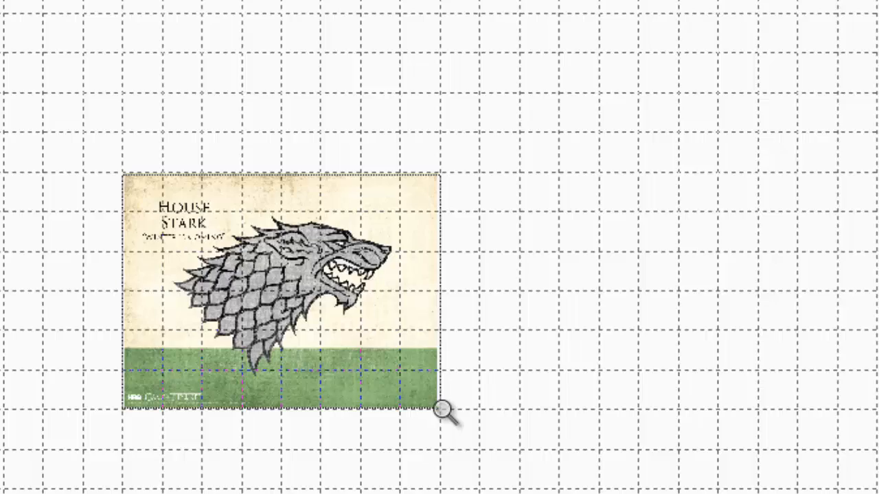
left_click_drag(441, 409, 441, 409)
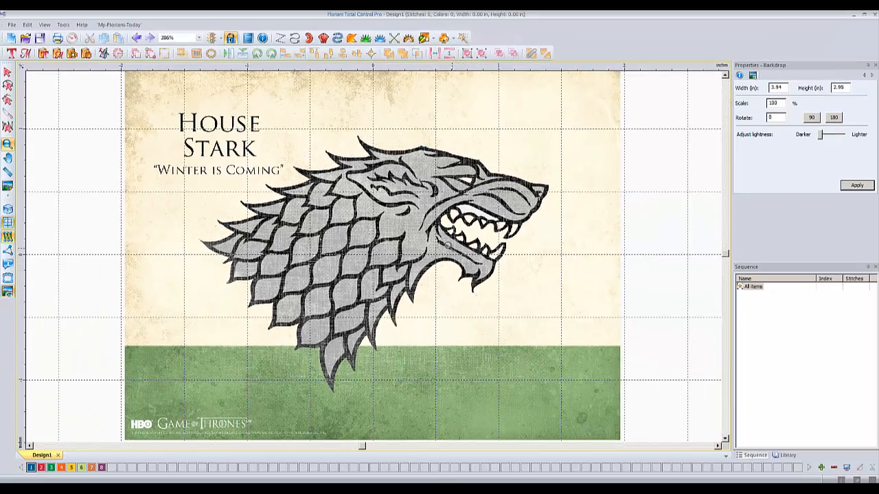
left_click_drag(167, 105, 335, 236)
left_click_drag(381, 265, 583, 399)
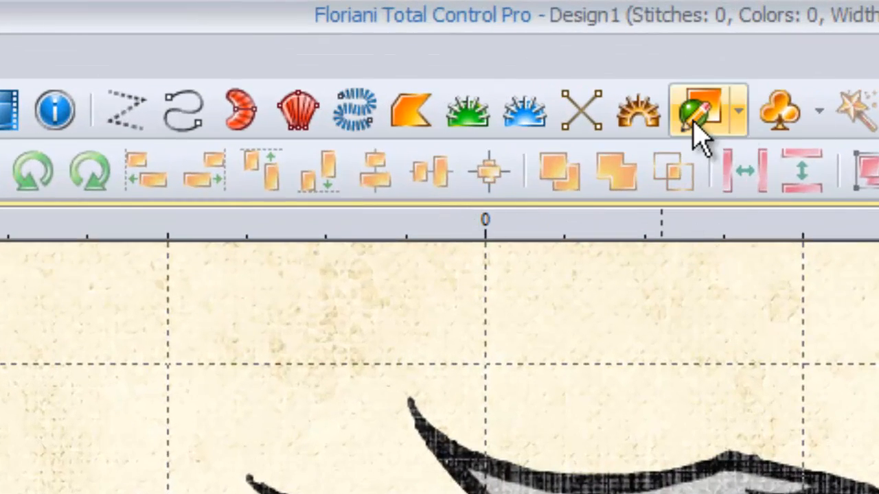
left_click(413, 113)
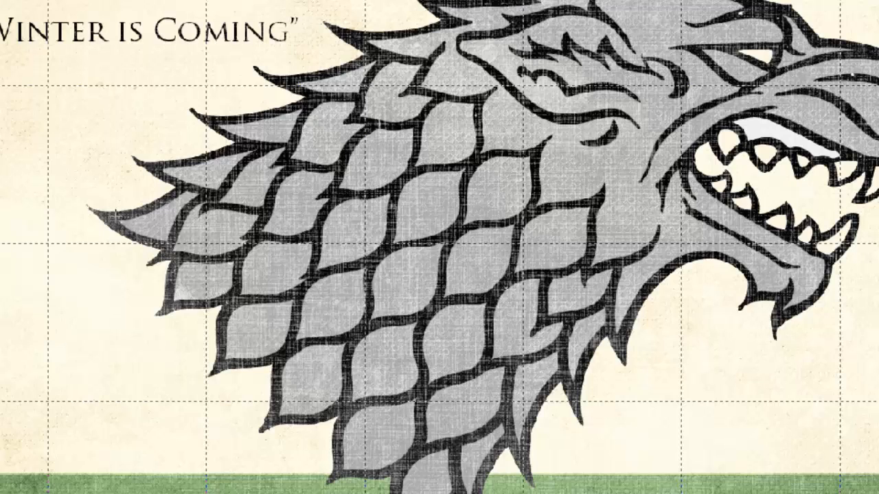
left_click(117, 221)
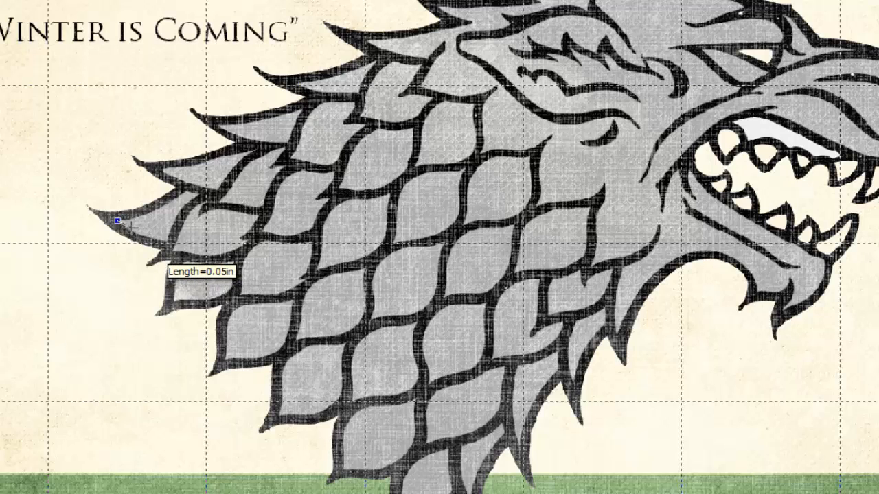
left_click(128, 228)
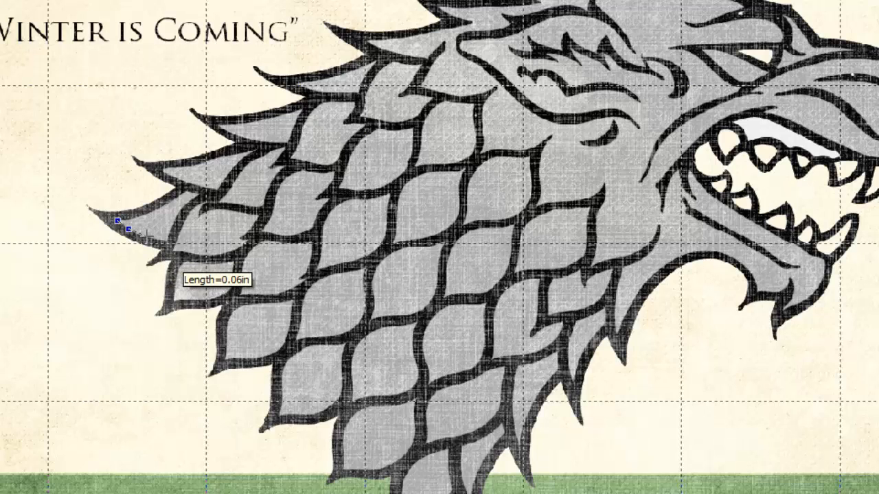
left_click(147, 236)
left_click(159, 239)
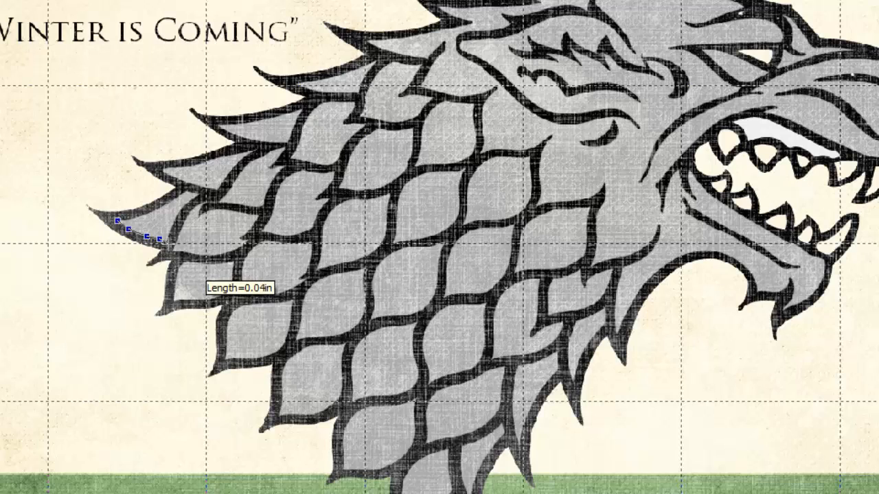
left_click(168, 244)
left_click(173, 250)
left_click(178, 262)
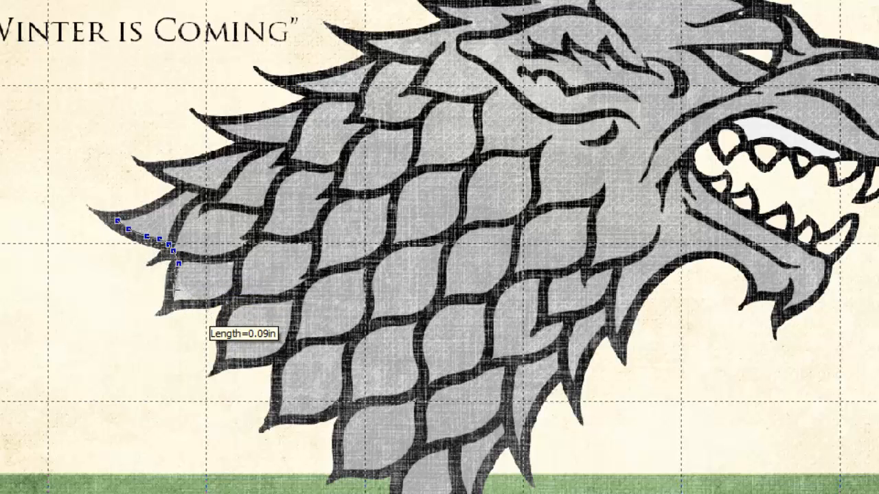
Continue the outline around the first scale's lower-left corner and along its bottom edge to the second scale
left_click(172, 290)
left_click(174, 302)
left_click(188, 302)
left_click(204, 302)
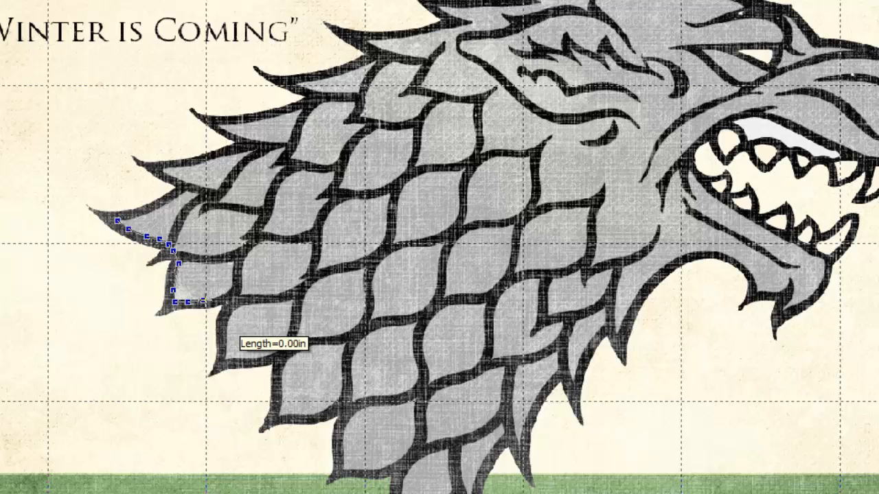
left_click(215, 301)
left_click(218, 302)
left_click(226, 307)
left_click(228, 313)
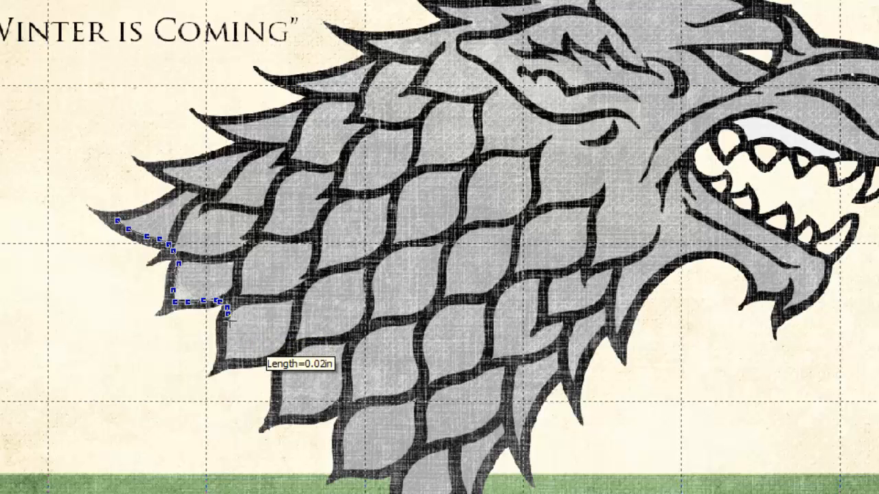
Trace the outline down the second scale's outer side and along its bottom edge to the third scale
left_click(226, 330)
left_click(224, 347)
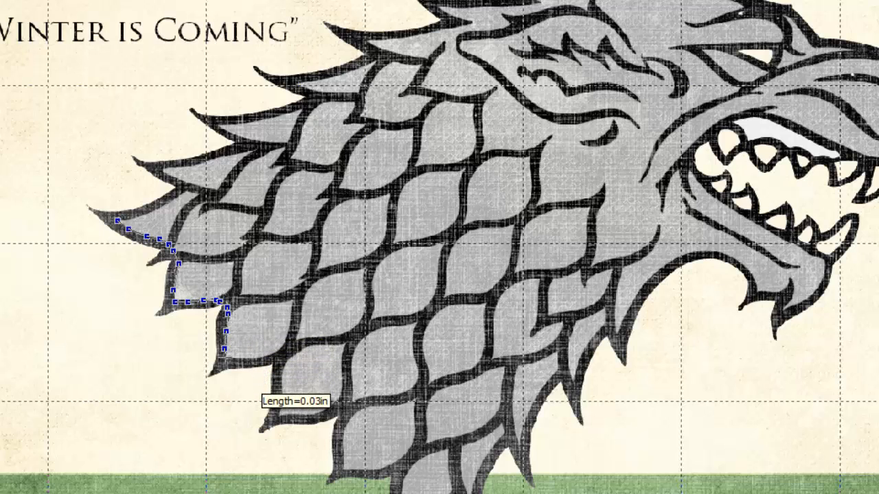
left_click(225, 359)
left_click(238, 358)
left_click(251, 359)
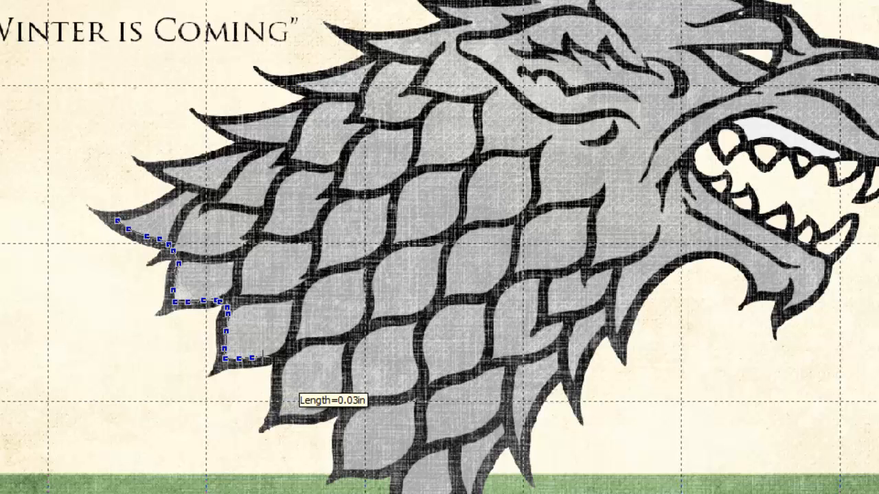
left_click(268, 355)
left_click(277, 354)
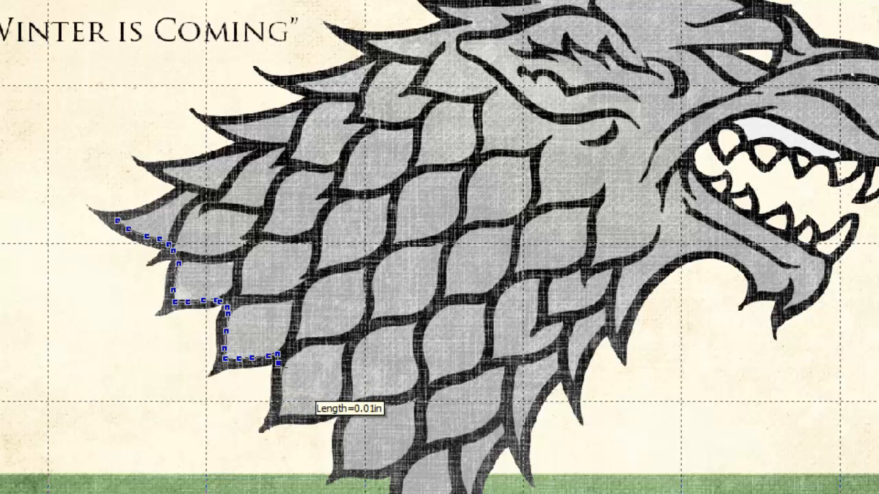
Extend the outline down the third scale's outer side and across its bottom edge to the fourth scale
left_click(281, 371)
left_click(280, 380)
left_click(280, 392)
left_click(278, 404)
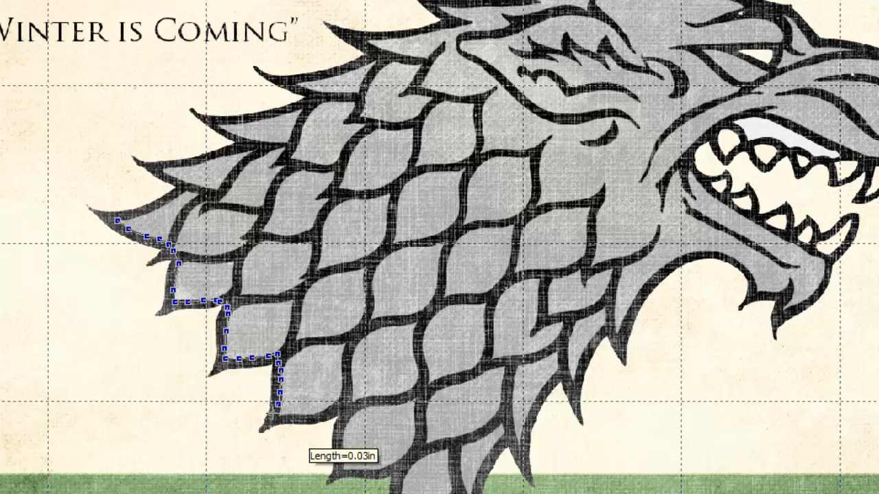
left_click(274, 414)
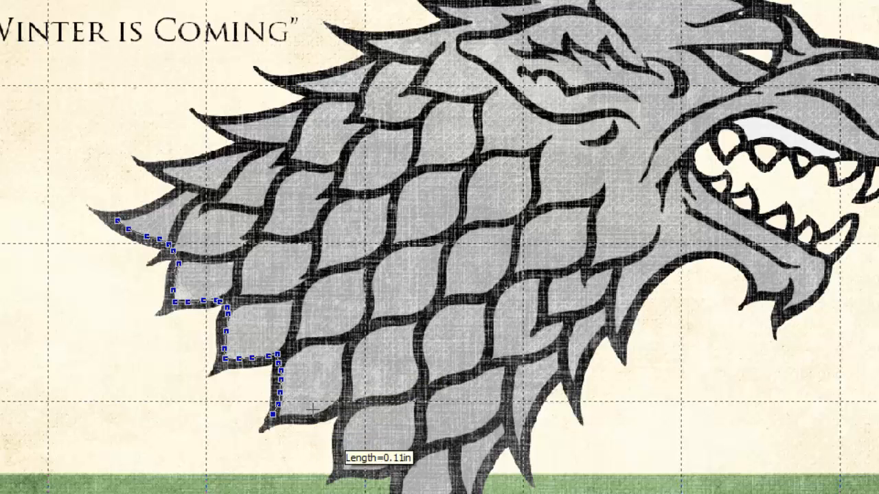
left_click(287, 416)
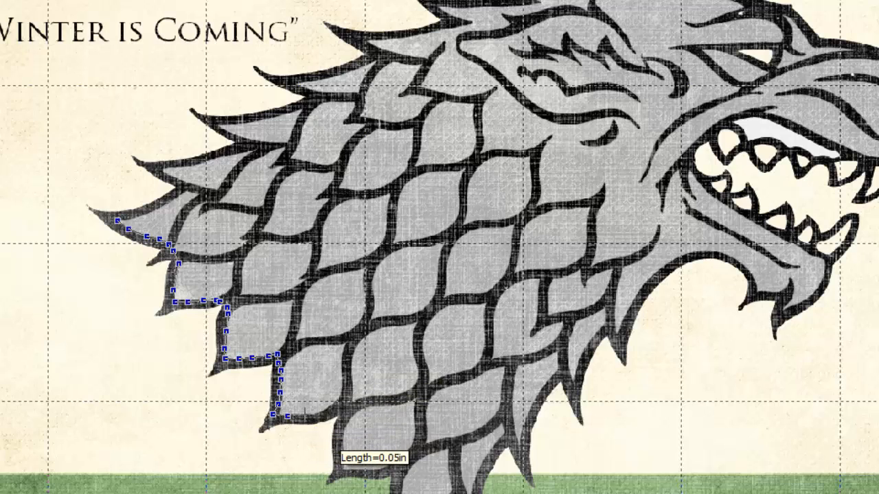
left_click(309, 415)
left_click(325, 411)
left_click(340, 404)
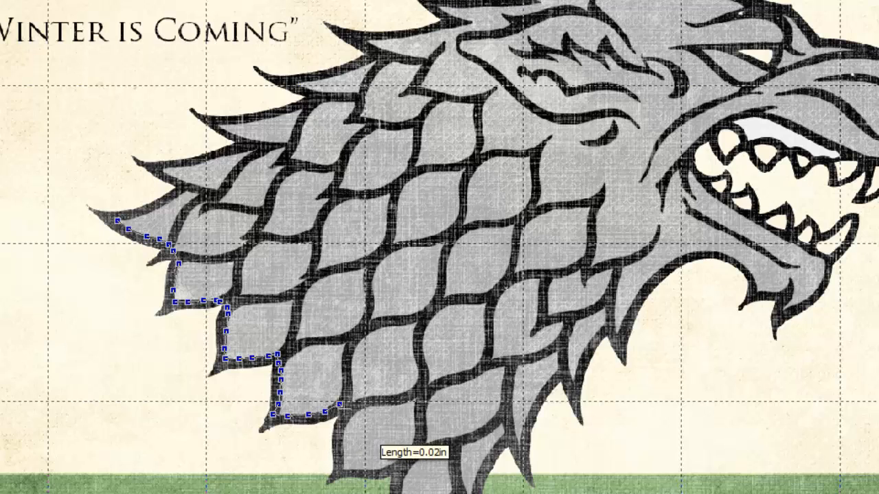
Trace the outline around the fourth scale's outer side and bottom edge to the top of the mane's lowest point
left_click(344, 410)
left_click(343, 428)
left_click(344, 443)
left_click(340, 461)
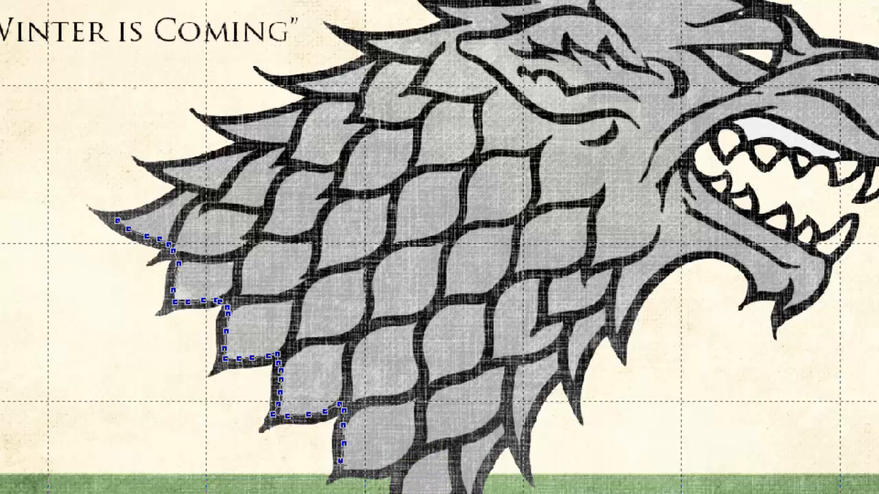
left_click(339, 471)
left_click(355, 471)
left_click(375, 471)
left_click(389, 465)
left_click(400, 478)
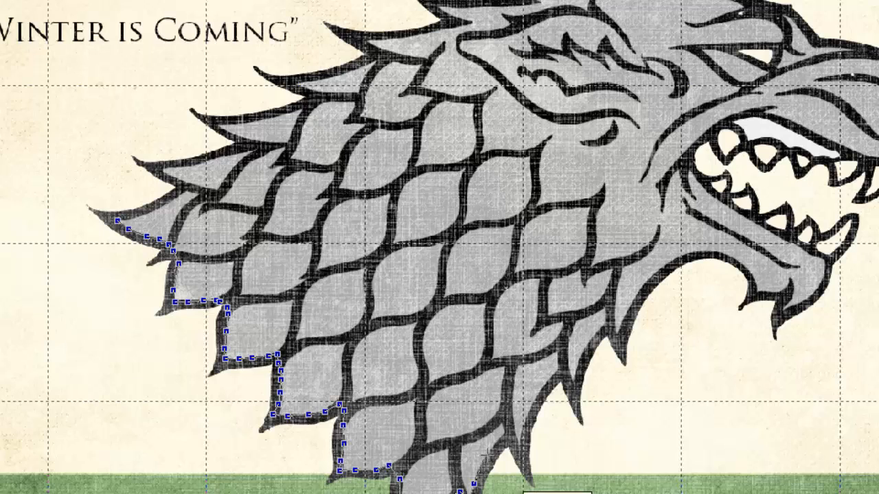
Trace the outline up the mane's front edge and around the base of the lower front tuft
left_click(486, 455)
left_click(499, 442)
left_click(510, 434)
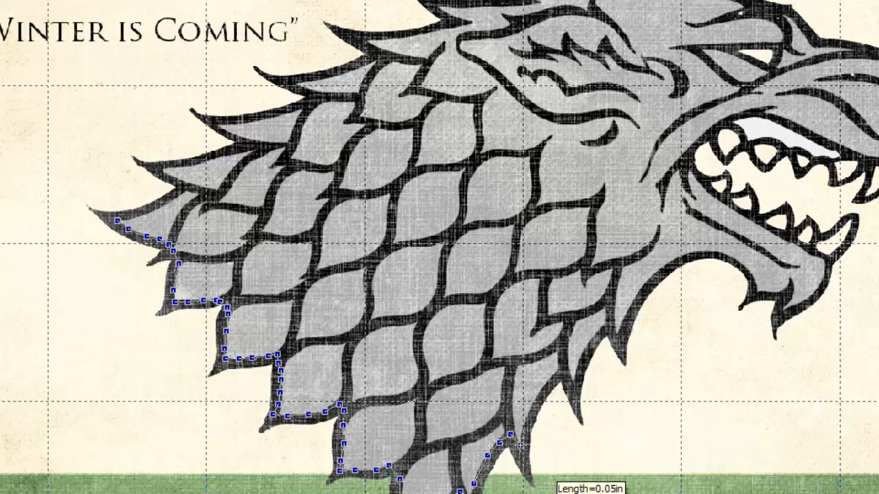
left_click(519, 444)
left_click(524, 420)
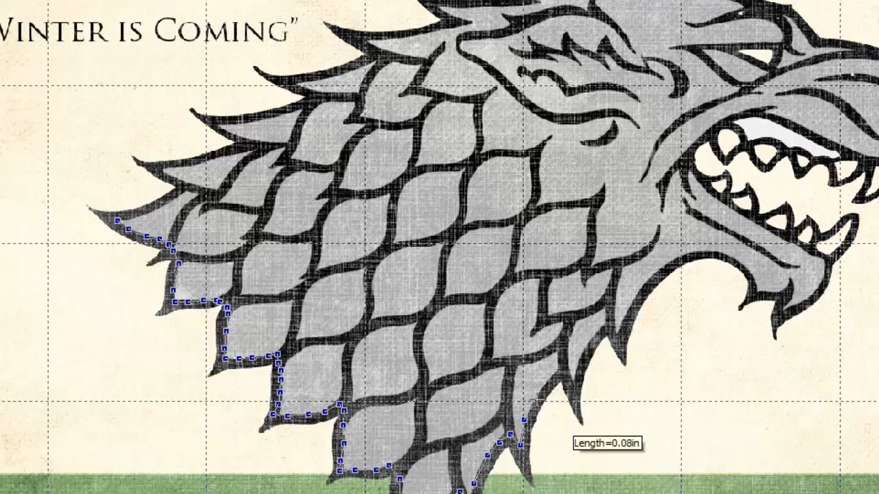
Extend the outline up the mane's front edge and into the middle front tuft
left_click(537, 399)
left_click(551, 378)
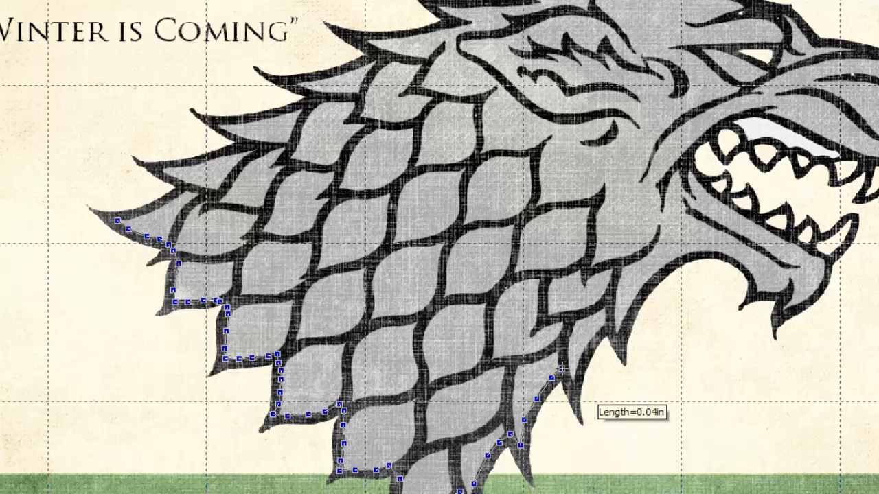
left_click(561, 369)
left_click(568, 369)
left_click(574, 382)
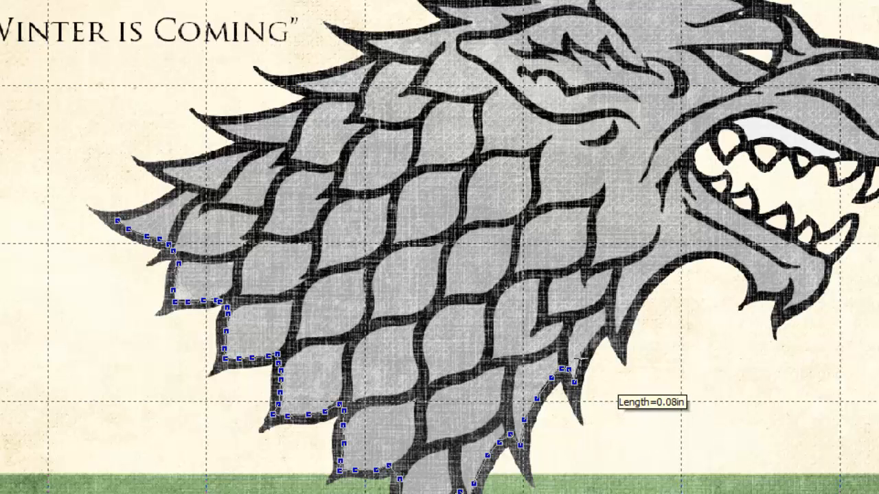
Continue the outline from the middle front tuft to the upper front tuft below the jaw and around its base
left_click(577, 357)
left_click(590, 345)
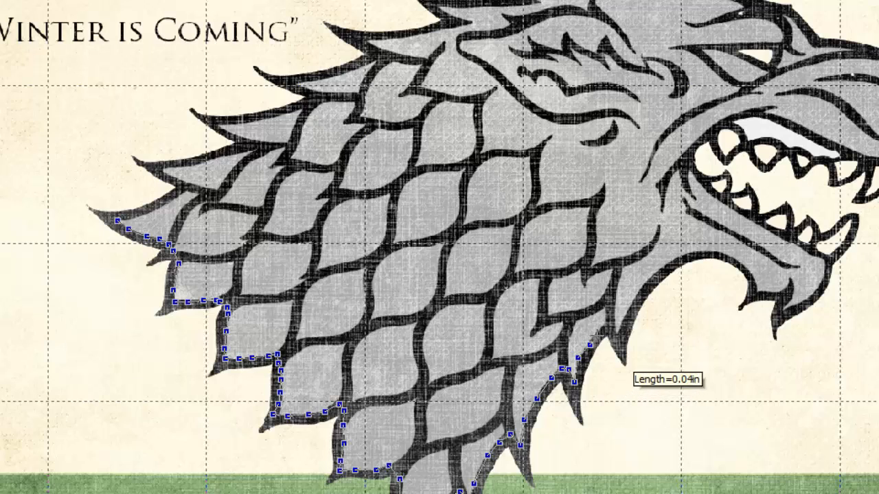
left_click(598, 336)
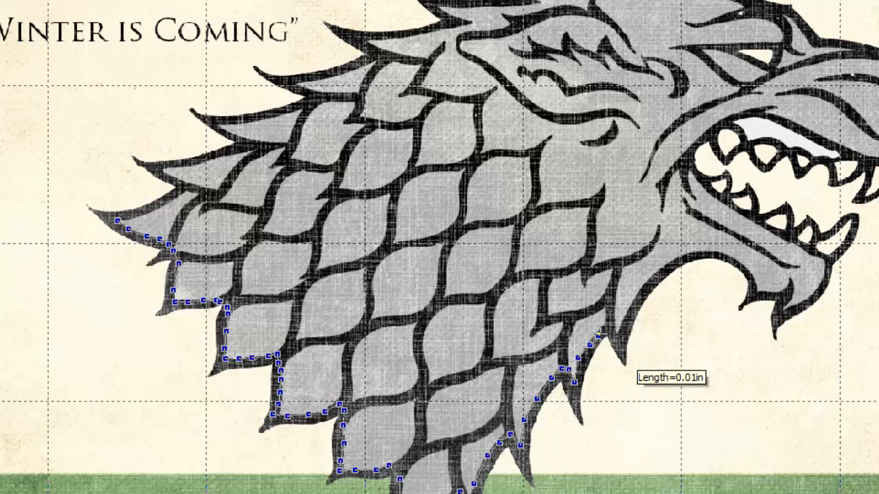
left_click(607, 326)
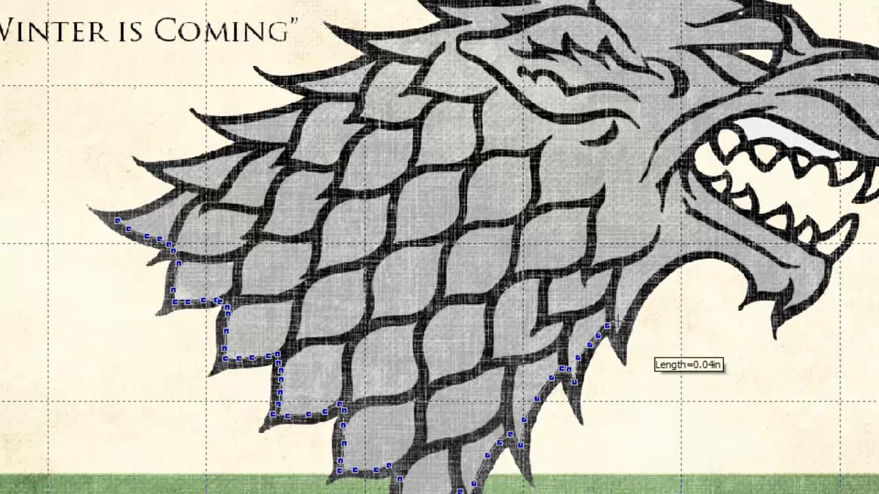
left_click(618, 320)
left_click(622, 307)
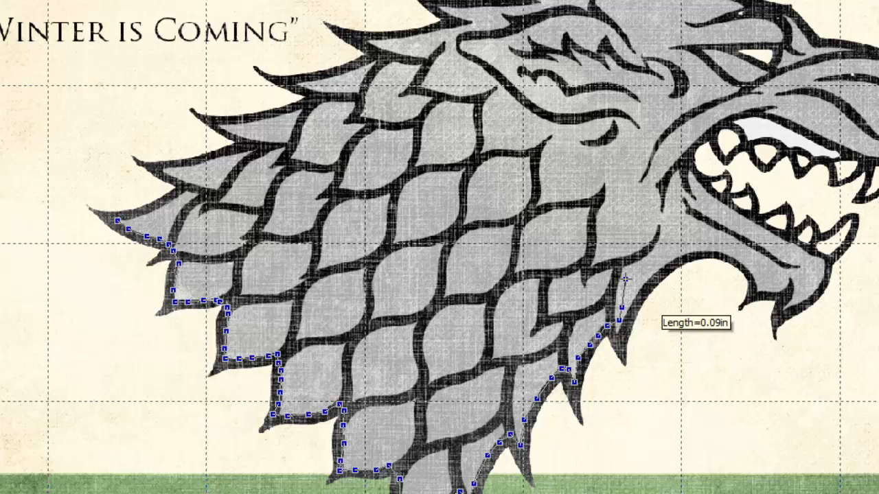
Trace the outline up the neck behind the jaw, along the ends of the front scales
left_click(626, 264)
left_click(620, 252)
left_click(609, 238)
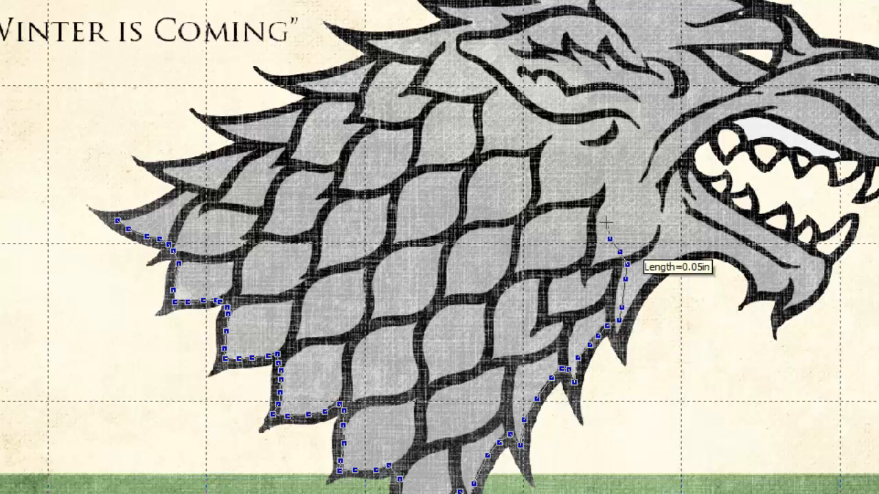
left_click(607, 221)
left_click(601, 198)
left_click(588, 188)
left_click(569, 173)
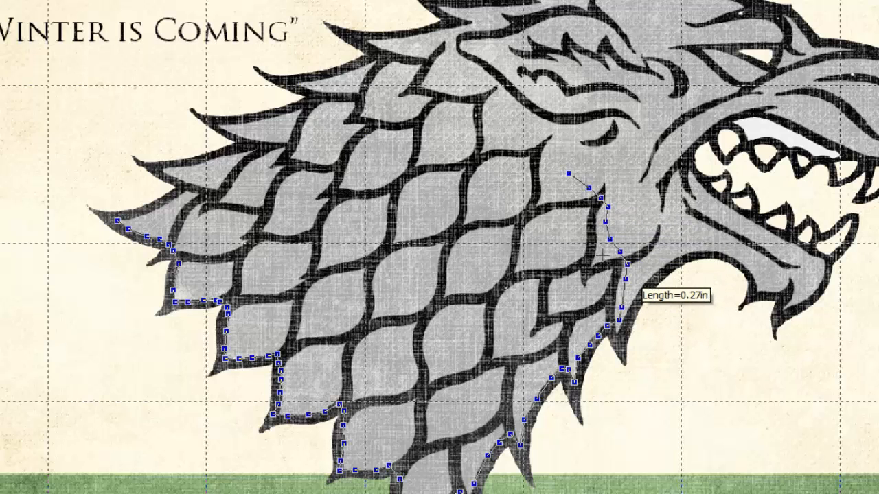
Carry the outline diagonally along the boundary between the scales and the face to the topmost scales behind the ear
left_click(544, 153)
left_click(529, 138)
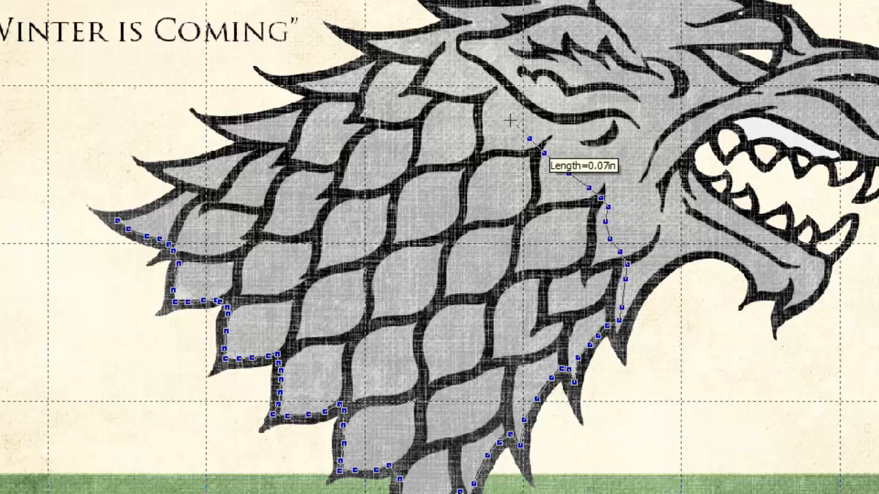
left_click(504, 118)
left_click(494, 102)
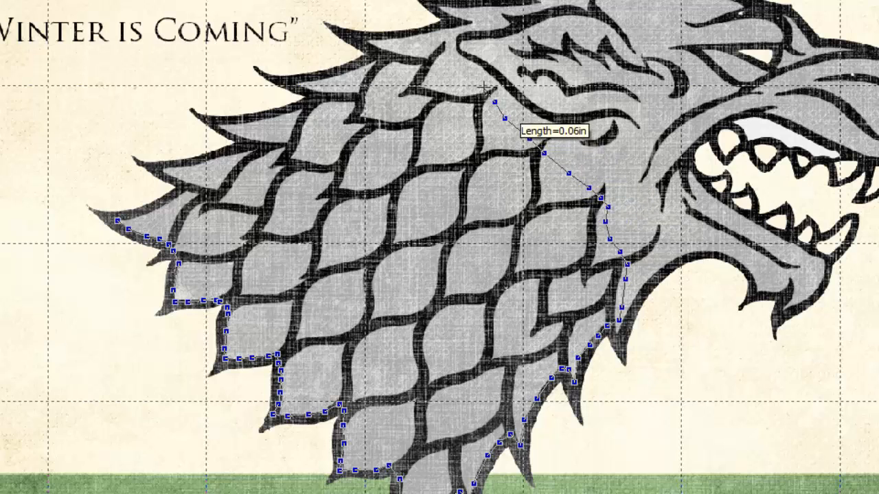
left_click(479, 85)
left_click(455, 74)
left_click(439, 65)
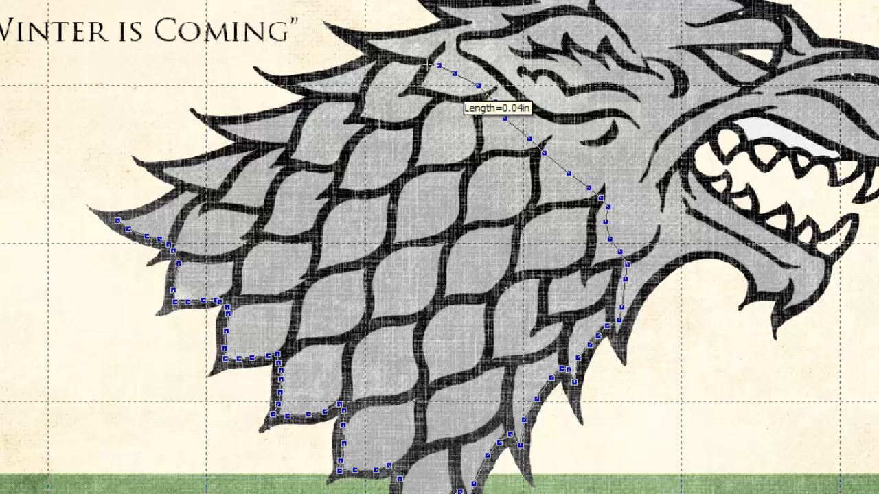
Extend the outline across the topmost scales and along the upper edge of the first rear spike to its tip
left_click(420, 64)
left_click(400, 61)
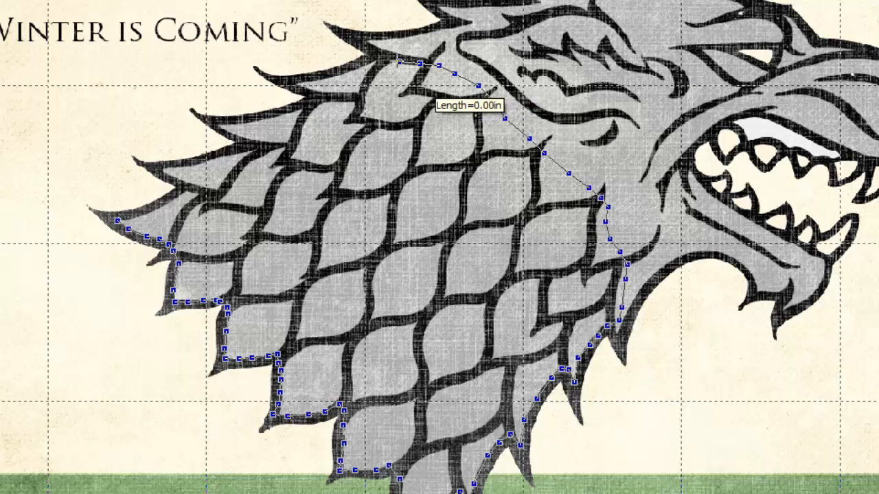
left_click(385, 60)
left_click(374, 58)
left_click(352, 70)
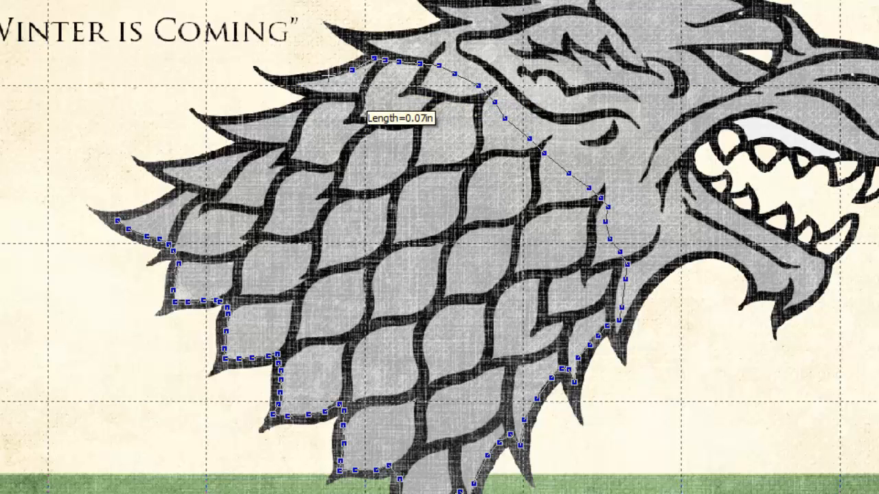
left_click(324, 77)
left_click(300, 83)
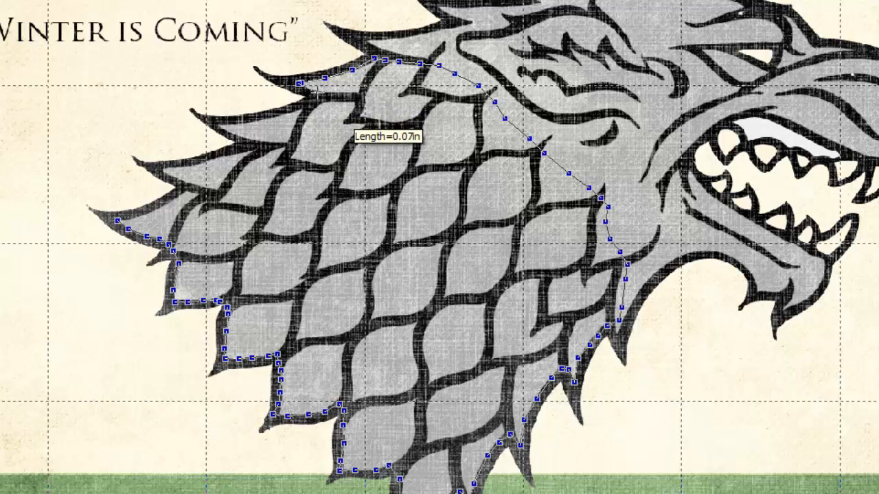
Trace the outline back under the first rear spike and along the upper edge of the second spike to its tip
left_click(318, 92)
left_click(314, 97)
left_click(305, 107)
left_click(289, 110)
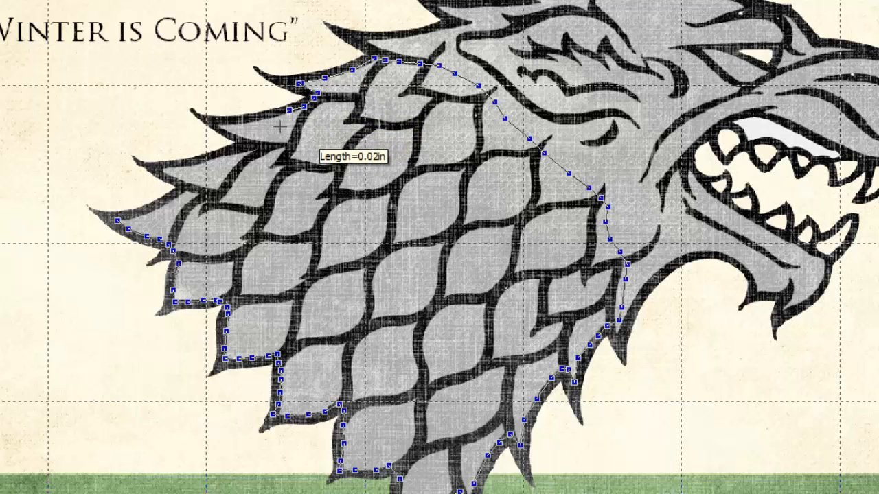
left_click(225, 123)
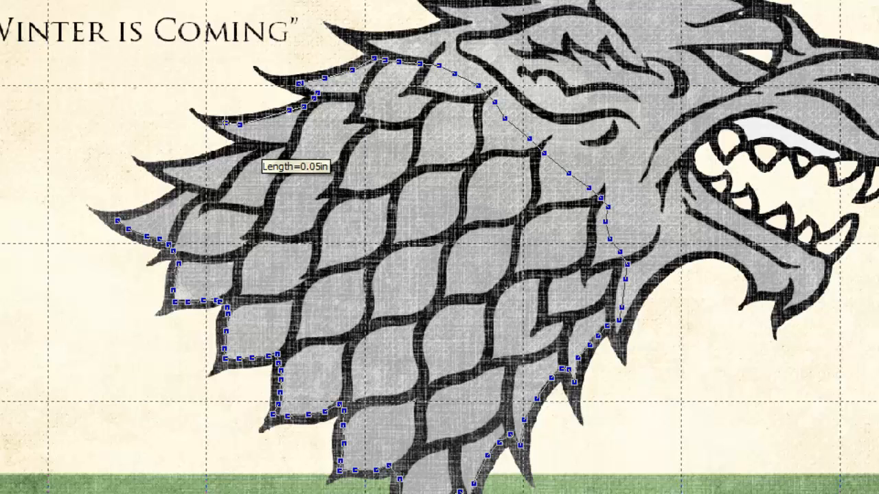
left_click(218, 123)
Trace the underside of the second rear spike back to the notch above the third spike
left_click(239, 126)
left_click(238, 133)
left_click(248, 138)
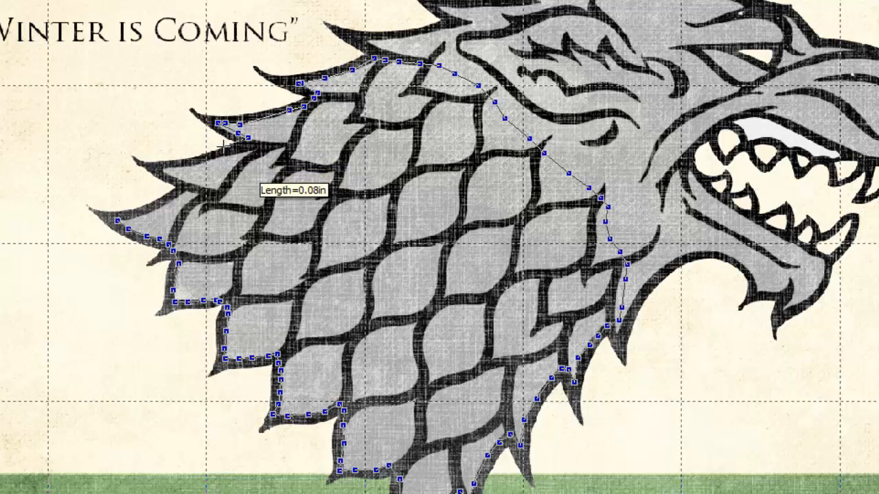
left_click(256, 145)
Trace the outline around the third rear spike, along its upper edge and back along its underside
left_click(236, 153)
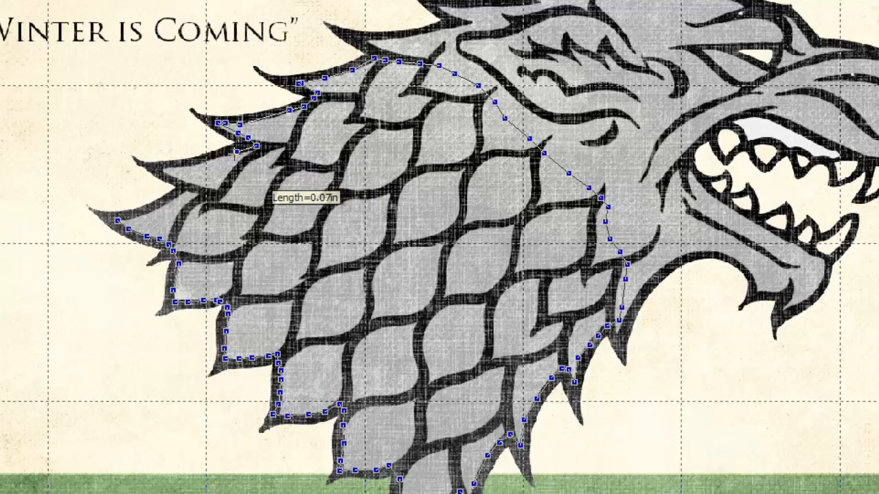
left_click(214, 159)
left_click(191, 165)
left_click(177, 165)
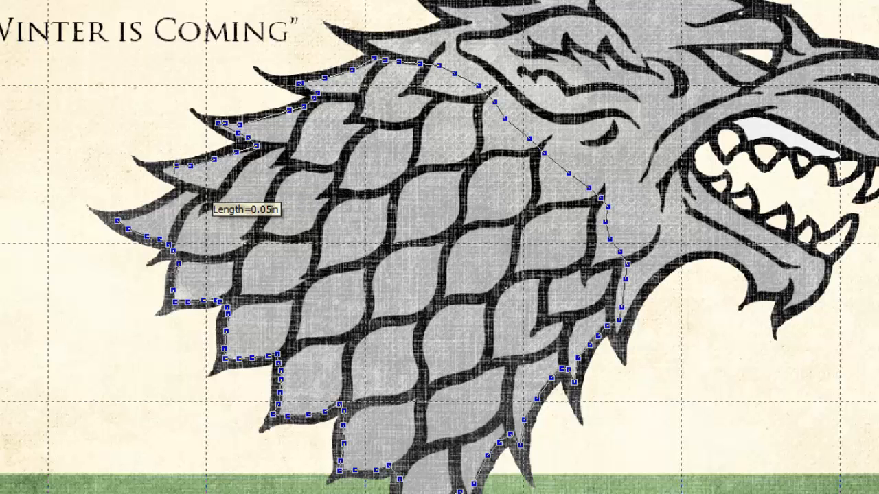
left_click(162, 169)
left_click(180, 183)
left_click(190, 186)
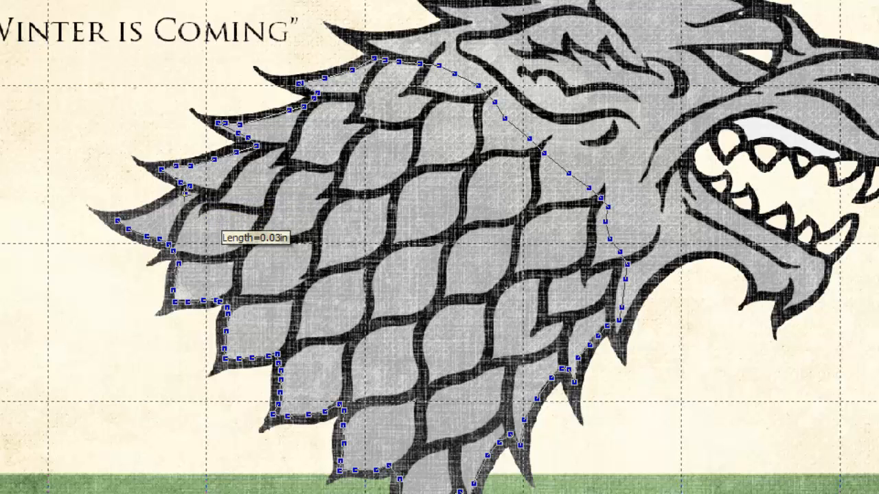
Trace the last rear spike's upper edge back to the starting point and complete the mane's fill shape
left_click(185, 194)
left_click(172, 201)
left_click(147, 212)
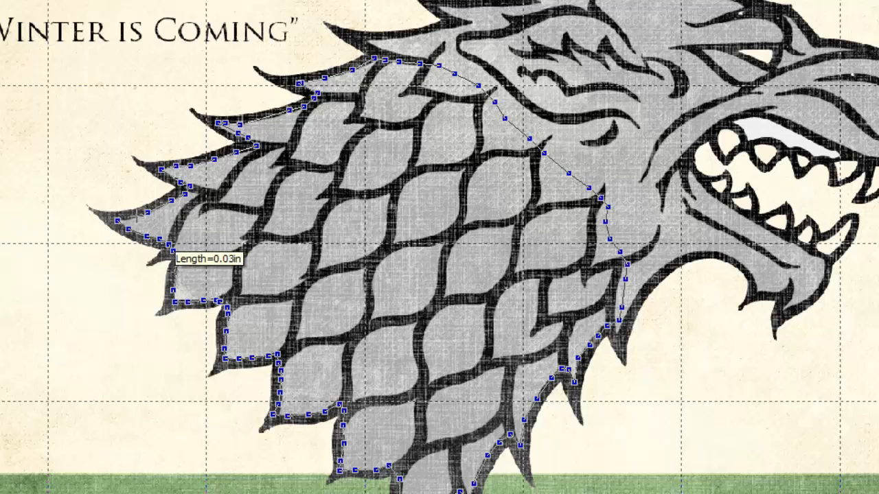
left_click(129, 218)
left_click(117, 220)
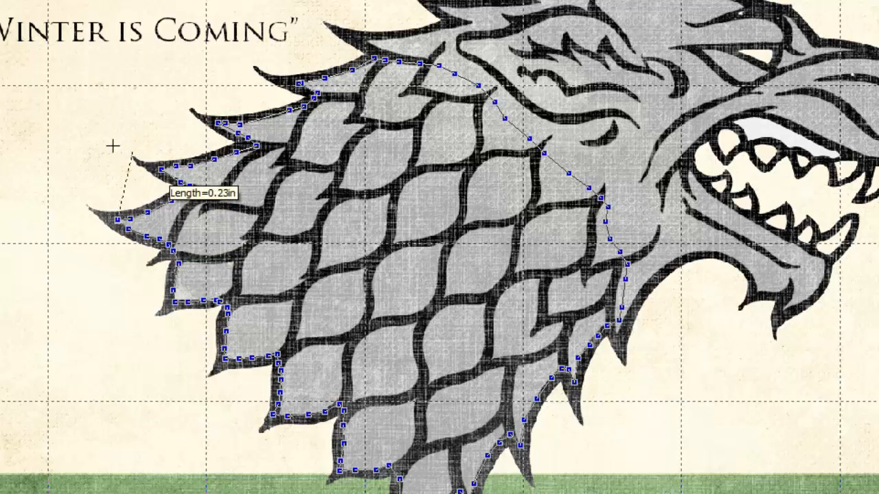
key("Return")
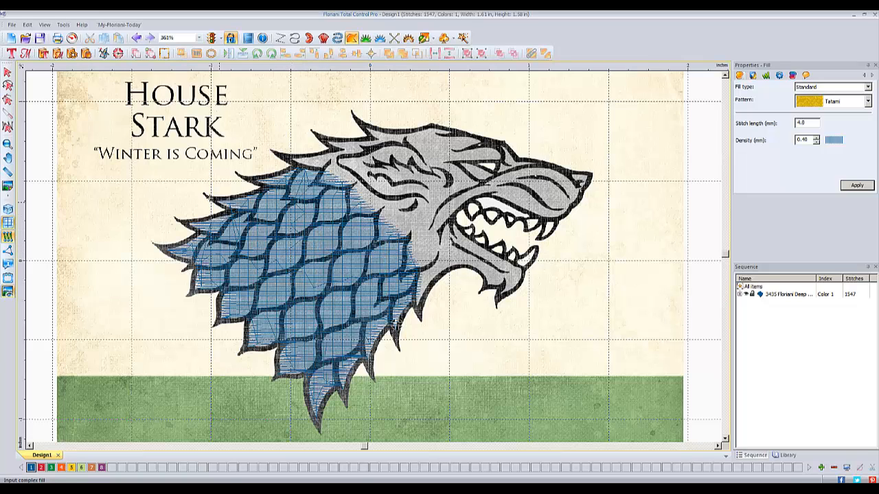
Select the mane fill and change its thread color to Floriani 485 Gray
left_click(352, 39)
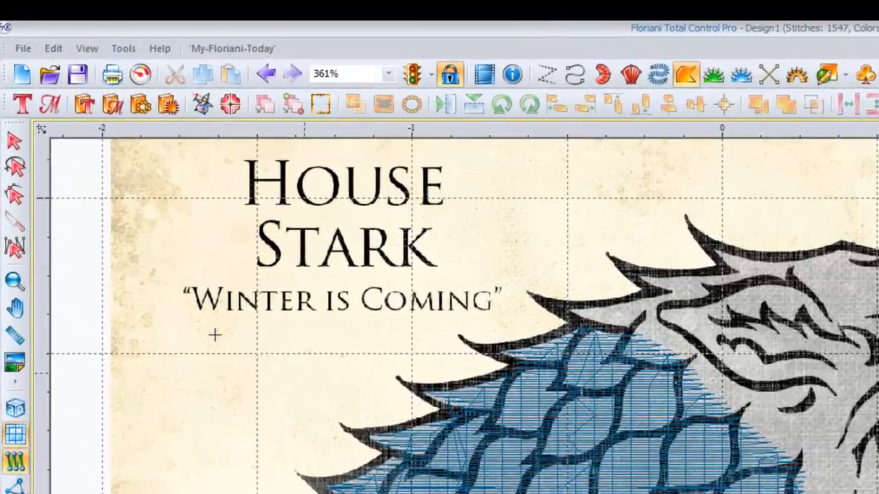
left_click(15, 142)
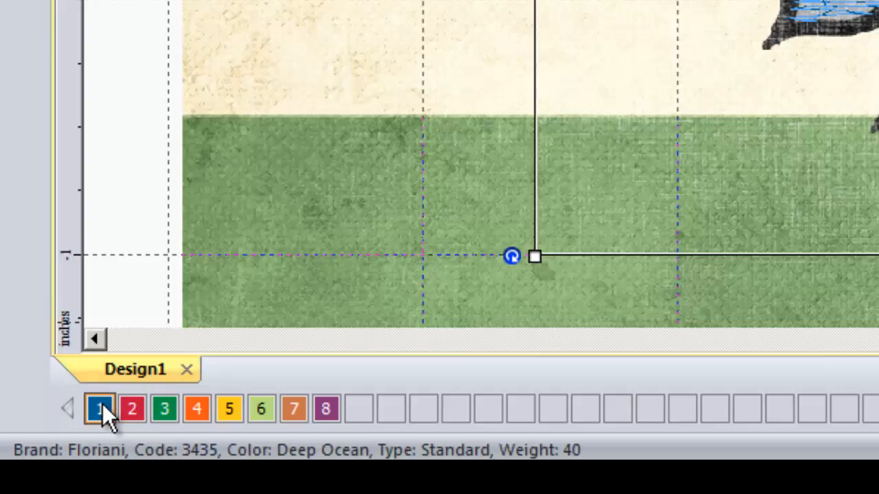
double_click(100, 409)
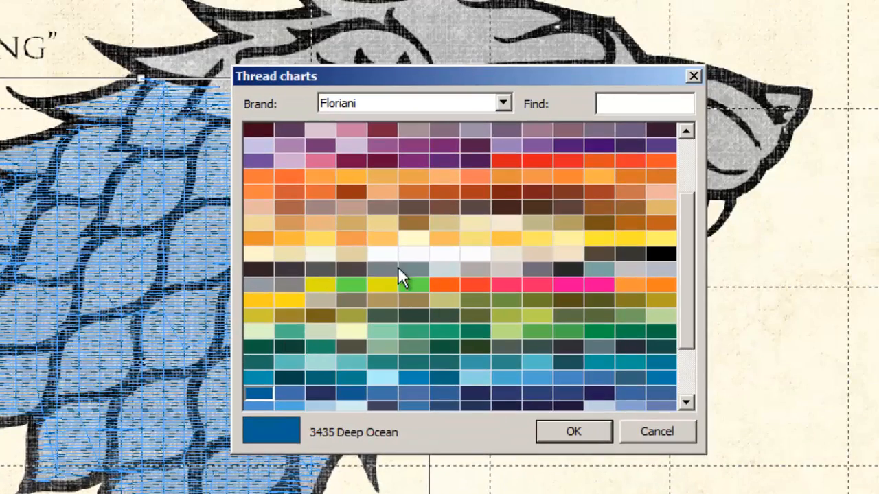
left_click(387, 269)
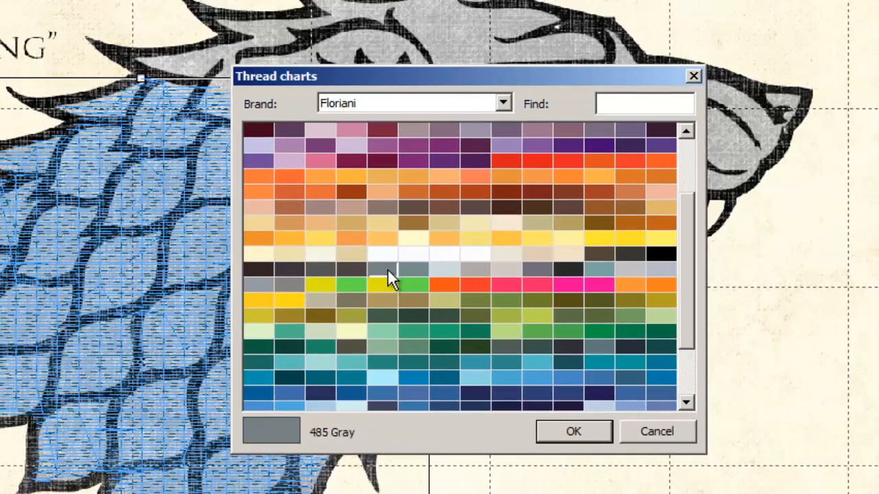
left_click(574, 432)
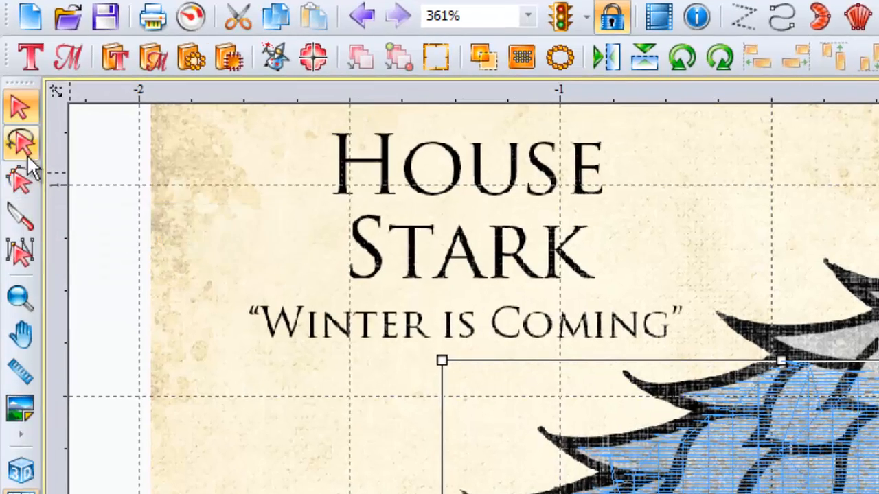
Reshape the mane fill's angle line into a rising diagonal toward the ear and apply the new stitch angle
left_click(25, 180)
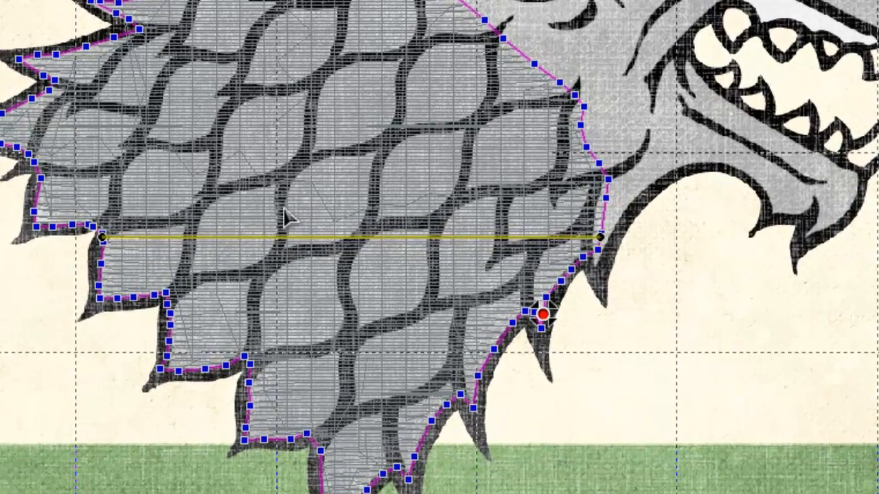
left_click_drag(600, 239, 385, 11)
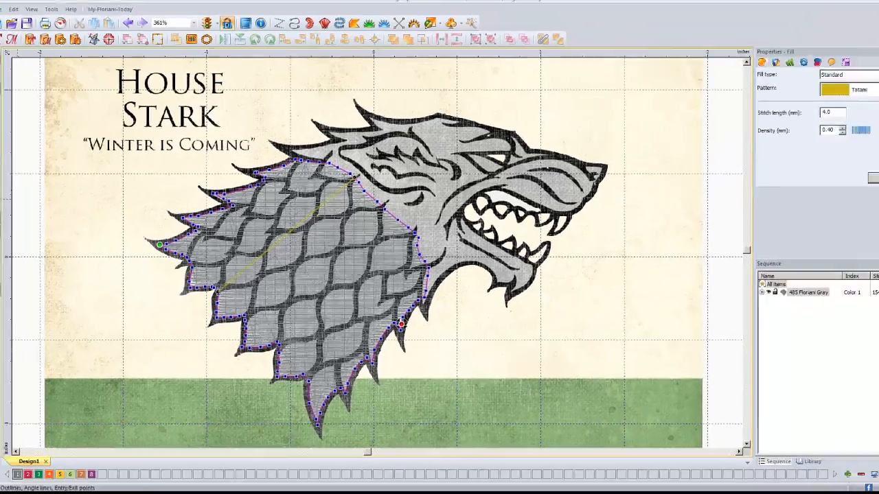
right_click(365, 122)
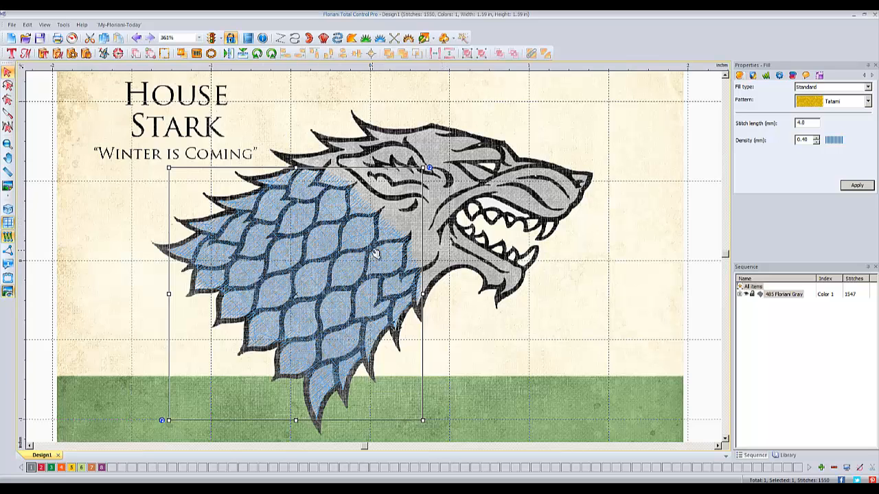
Start a new complex fill for the wolf's head
left_click(423, 228)
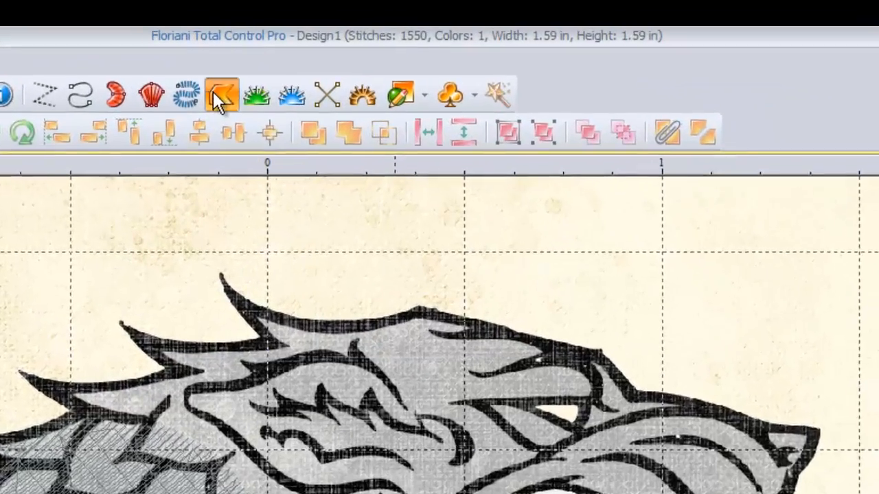
left_click(350, 37)
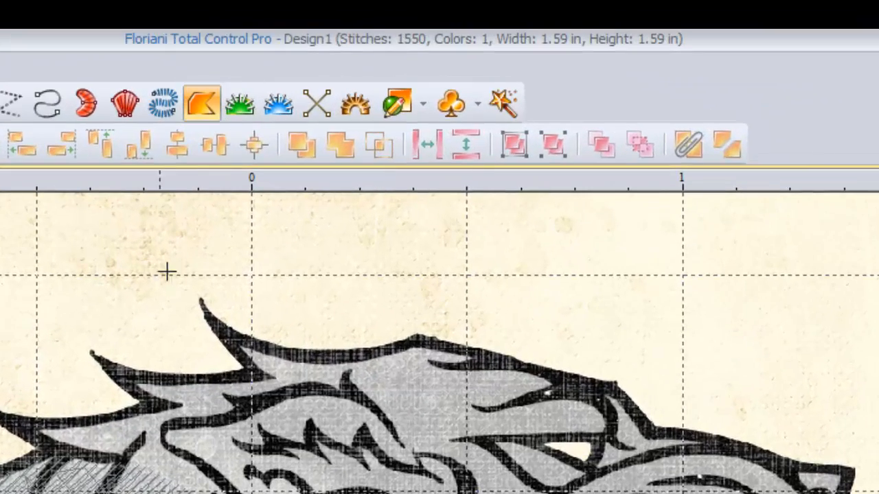
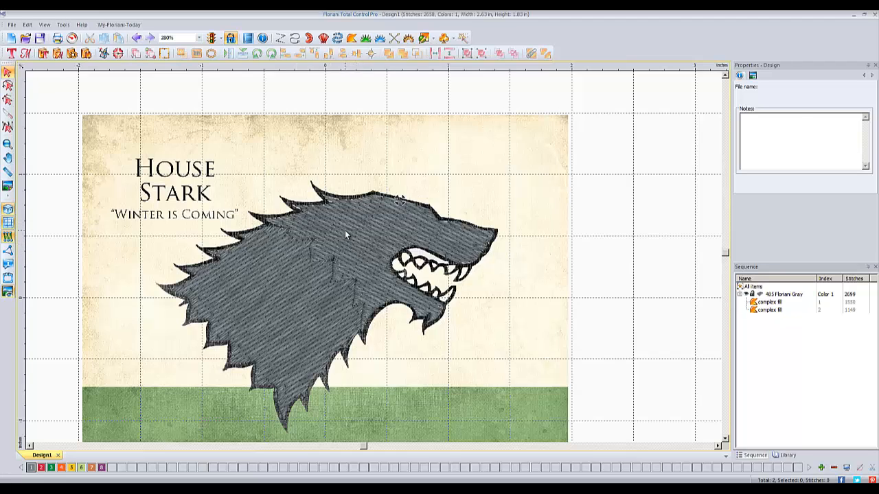
Turn off the 3D stitch view and begin a complex fill around the rear edge of the upper gum inside the mouth
left_click(8, 208)
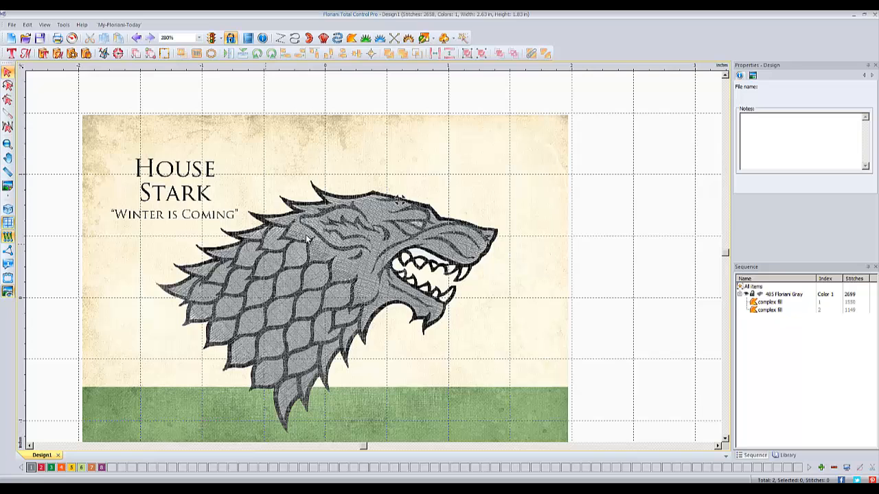
left_click(8, 143)
left_click_drag(234, 152, 554, 388)
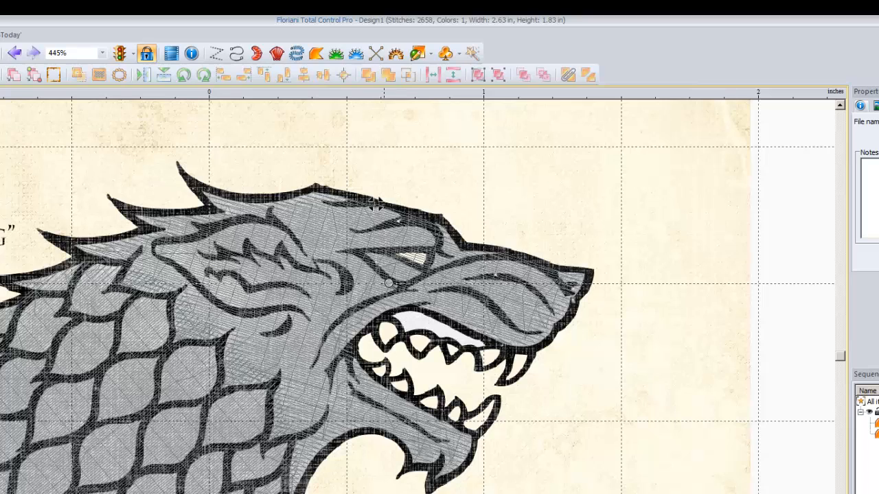
left_click(315, 54)
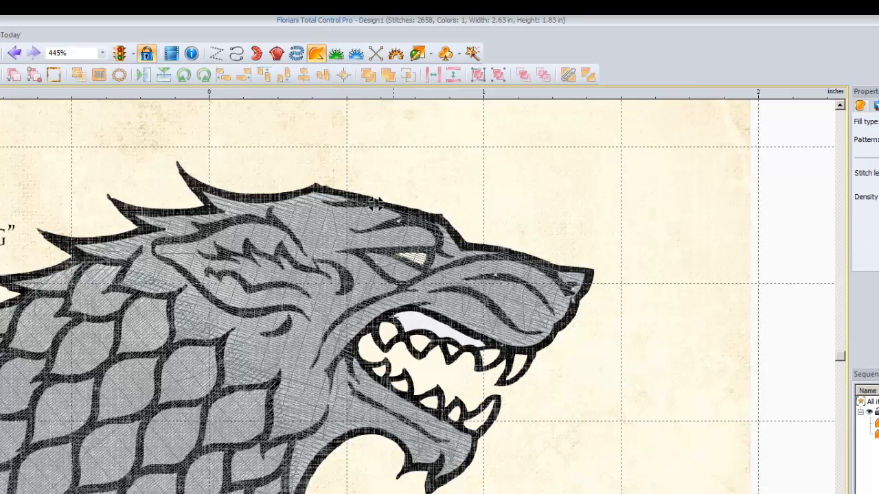
left_click(393, 316)
left_click(400, 320)
left_click(405, 327)
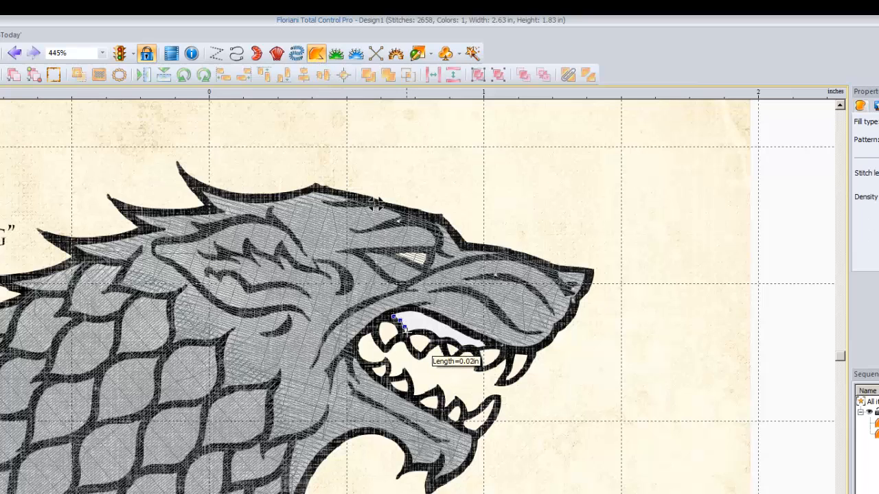
left_click(407, 332)
left_click(417, 330)
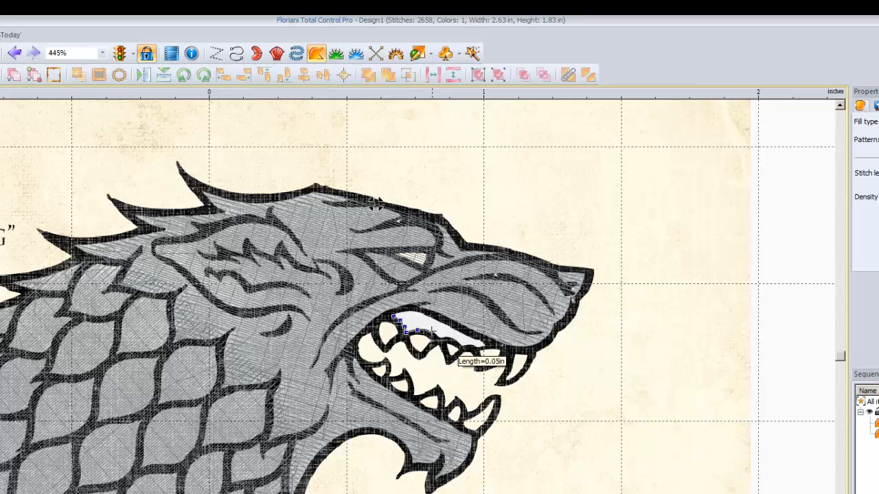
Trace the upper gum's lower edge forward along the tops of the teeth toward its front tip
left_click(431, 331)
left_click(438, 336)
left_click(446, 338)
left_click(454, 342)
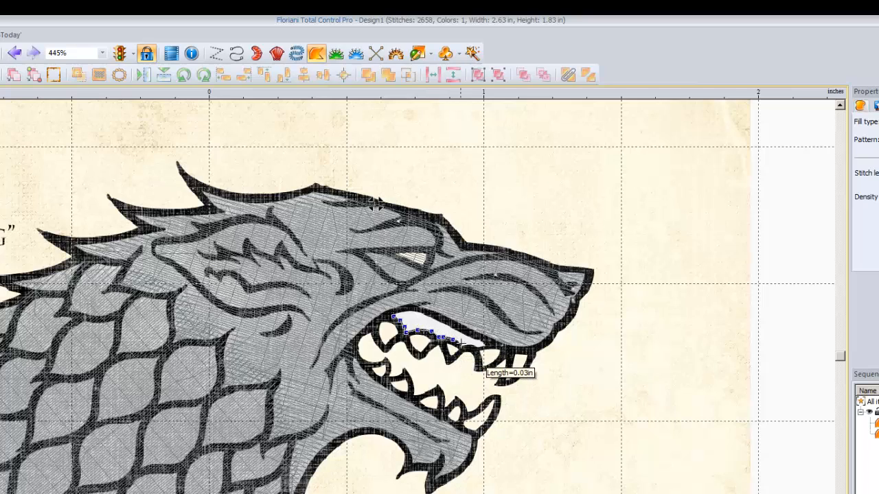
left_click(462, 345)
left_click(467, 345)
left_click(473, 346)
left_click(478, 345)
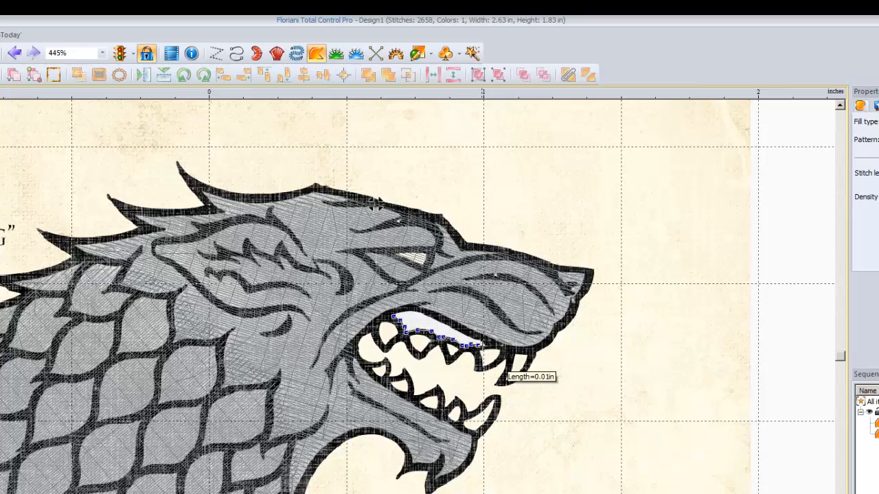
Trace from the gum's front tip back along its upper edge to the starting point and complete the fill
left_click(485, 343)
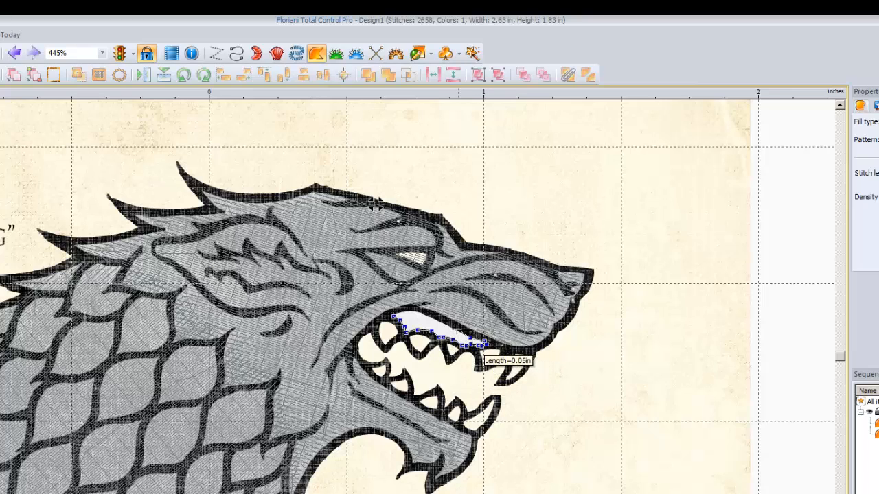
left_click(454, 328)
left_click(440, 321)
left_click(424, 313)
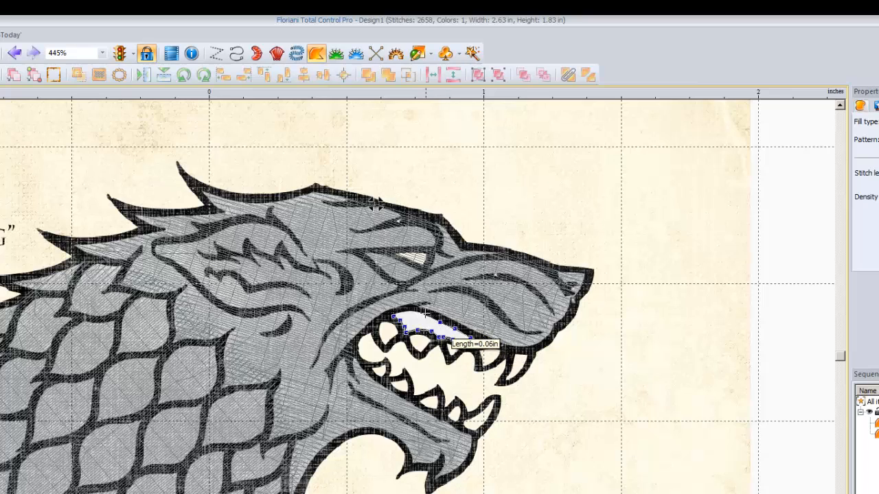
left_click(403, 310)
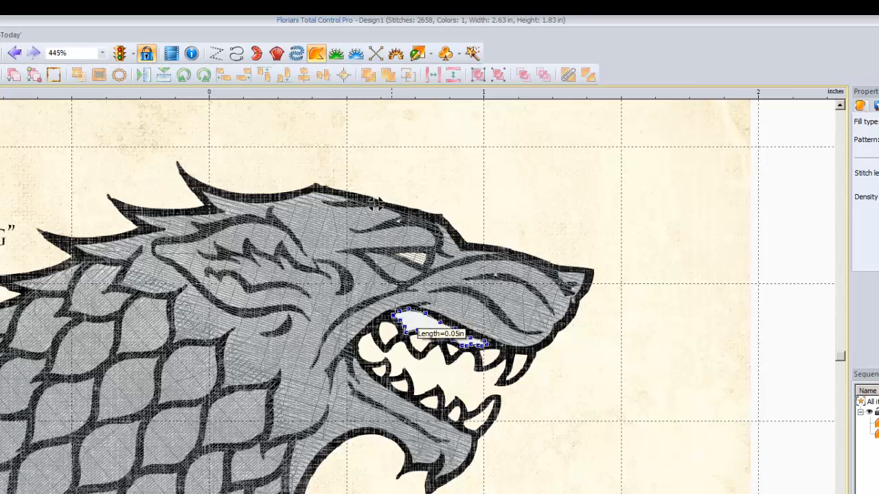
key("Return")
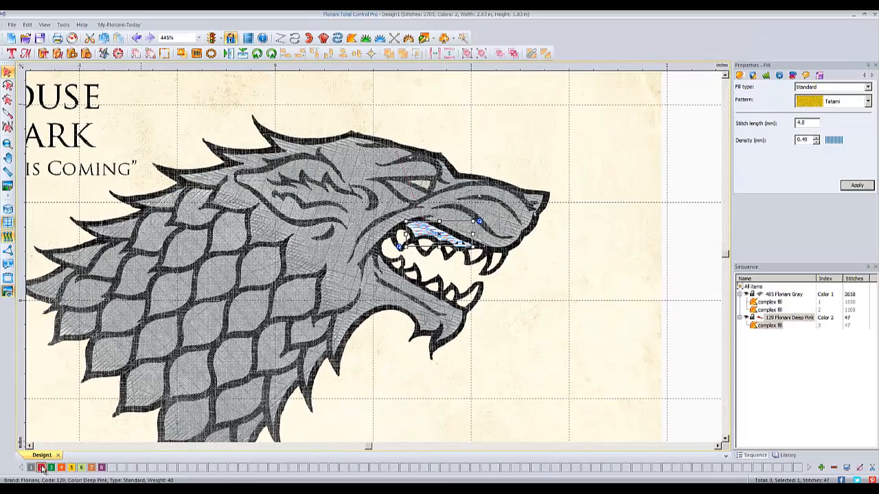
Change the upper gum fill's thread color to Floriani 103 Pink and deselect it
double_click(44, 468)
left_click(460, 216)
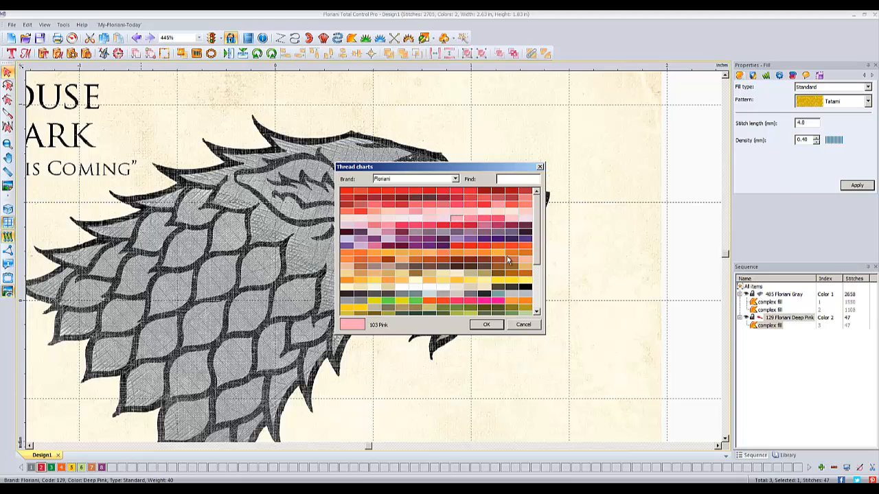
left_click(486, 326)
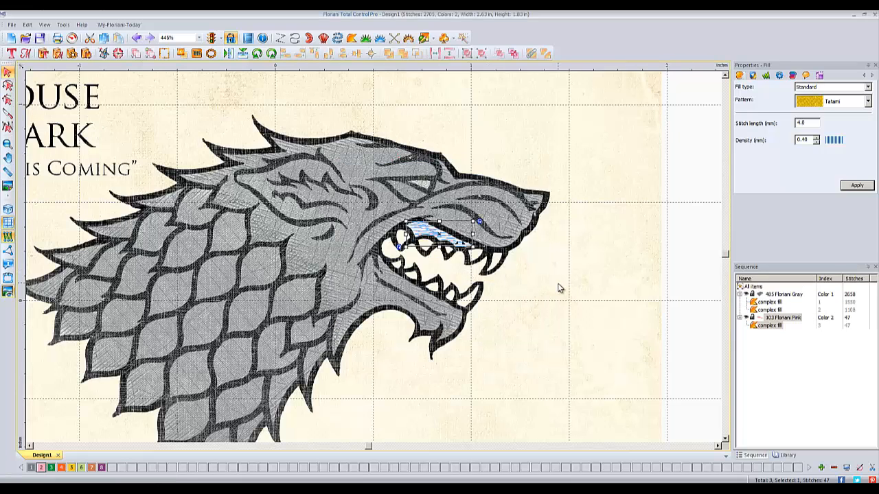
left_click(549, 286)
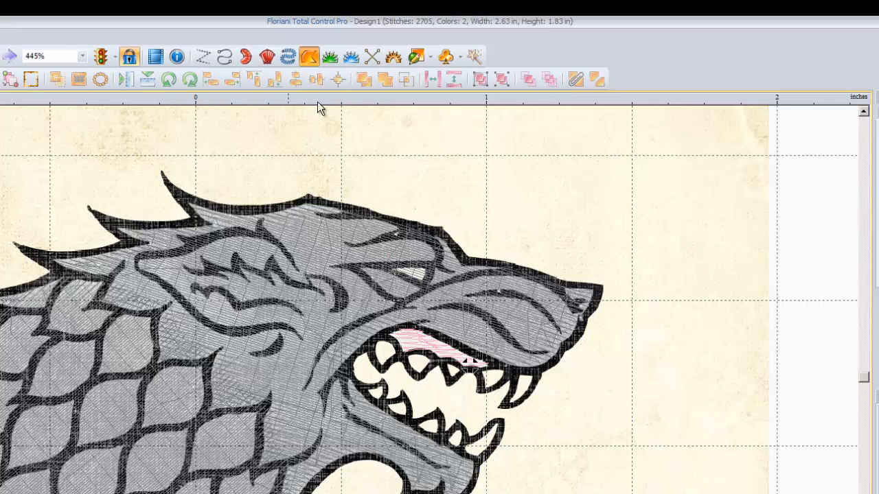
Begin a complex fill for the upper teeth by tracing down and around the rearmost tooth
left_click(377, 342)
left_click(375, 349)
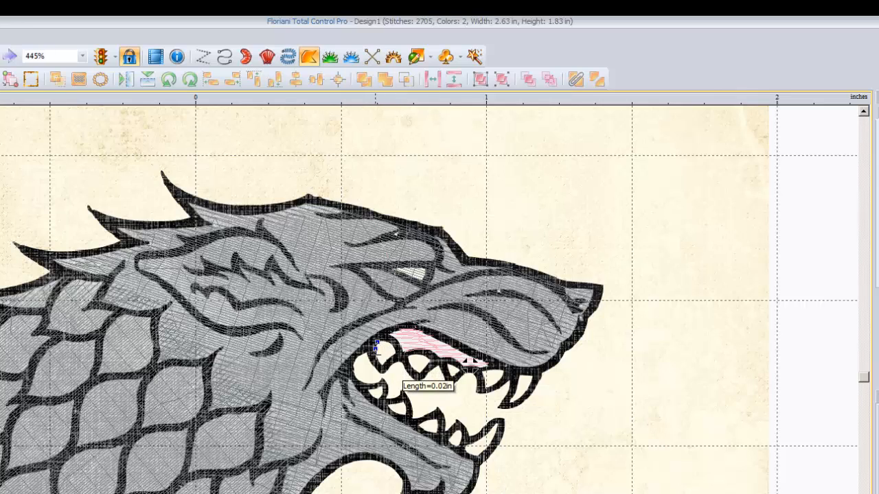
left_click(376, 356)
left_click(380, 363)
left_click(386, 366)
left_click(393, 359)
left_click(399, 358)
left_click(405, 360)
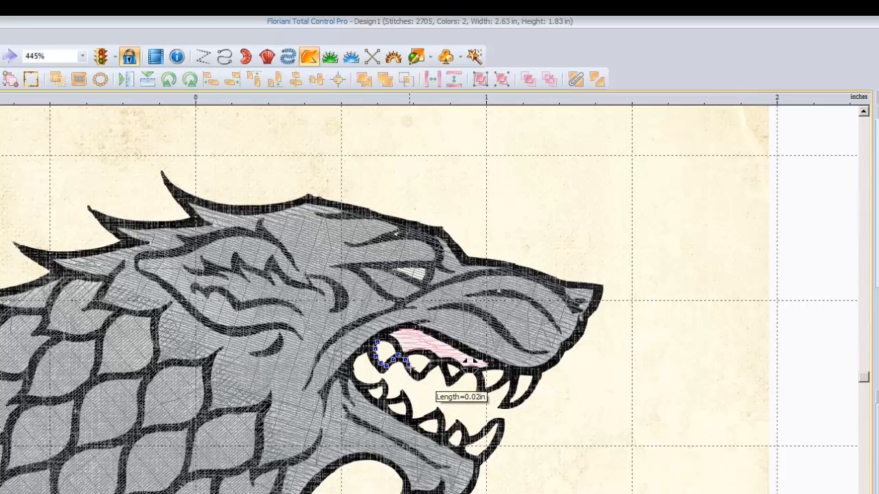
Trace the outline around the second upper tooth and down to the tip of the third
left_click(409, 366)
left_click(415, 370)
left_click(426, 365)
left_click(436, 362)
left_click(444, 365)
left_click(446, 371)
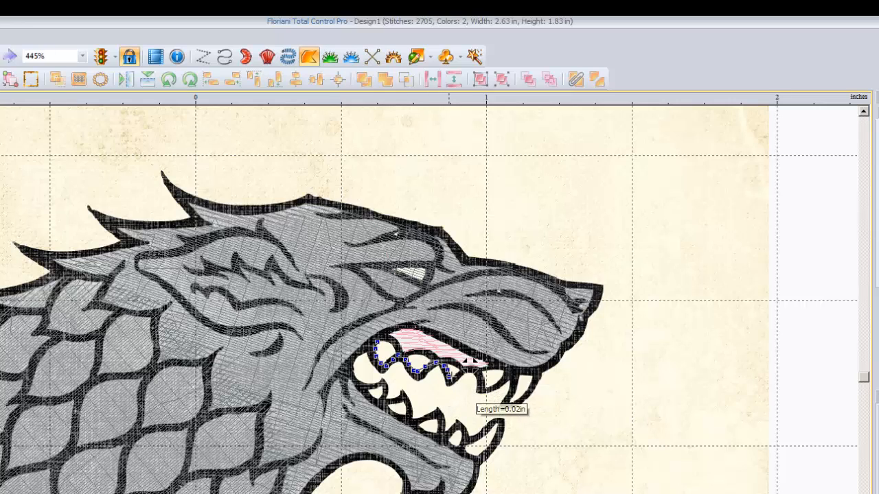
left_click(449, 377)
Trace up the front of the third upper tooth and around the fourth tooth
left_click(462, 370)
left_click(470, 370)
left_click(480, 373)
left_click(482, 387)
left_click(490, 386)
left_click(499, 385)
left_click(506, 379)
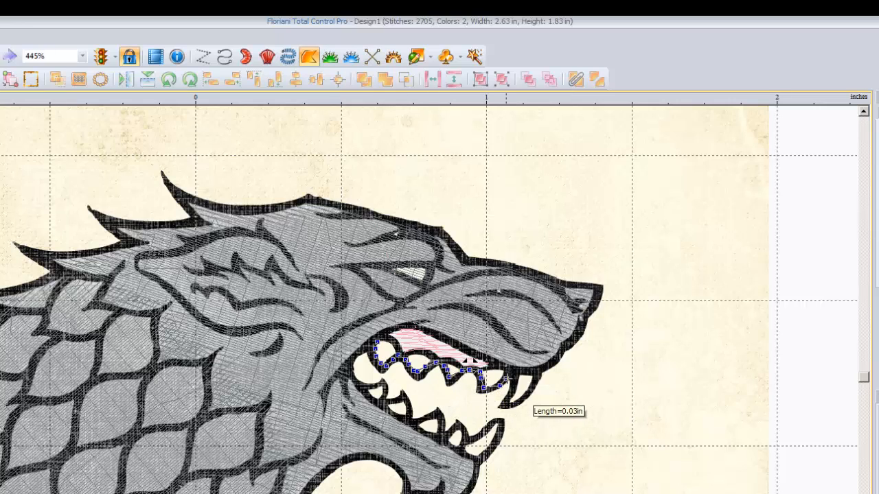
Trace the outline down and around the large front upper fang to its upper front corner
left_click(511, 378)
left_click(509, 387)
left_click(506, 398)
left_click(510, 405)
left_click(516, 388)
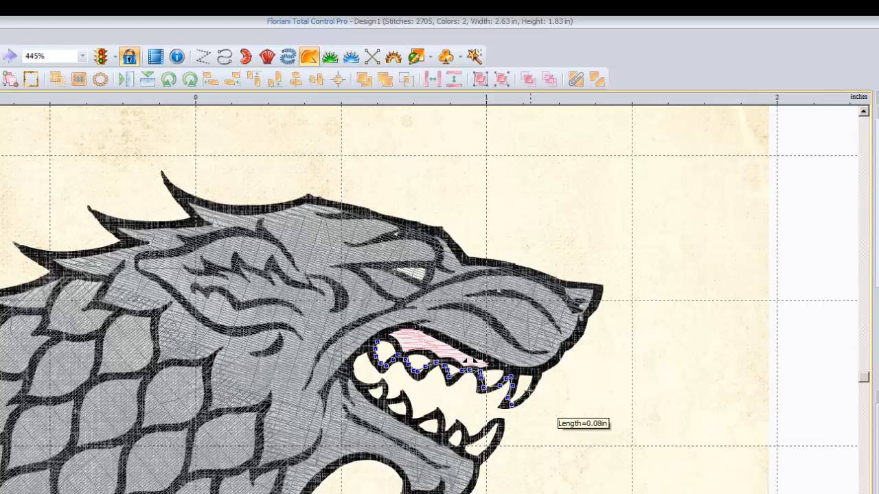
left_click(526, 381)
left_click(534, 376)
Trace back along the upper gum line from the front fang to just ahead of the second tooth
left_click(521, 373)
left_click(503, 370)
left_click(490, 368)
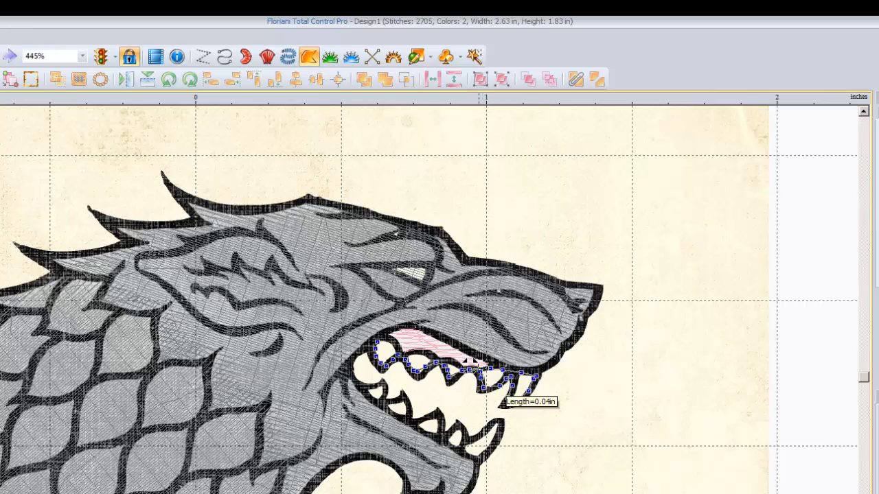
left_click(479, 369)
left_click(465, 366)
left_click(454, 361)
left_click(437, 360)
Trace the remaining gum line over the rear upper teeth to the starting point and complete the teeth fill
left_click(426, 354)
left_click(412, 350)
left_click(402, 351)
left_click(396, 342)
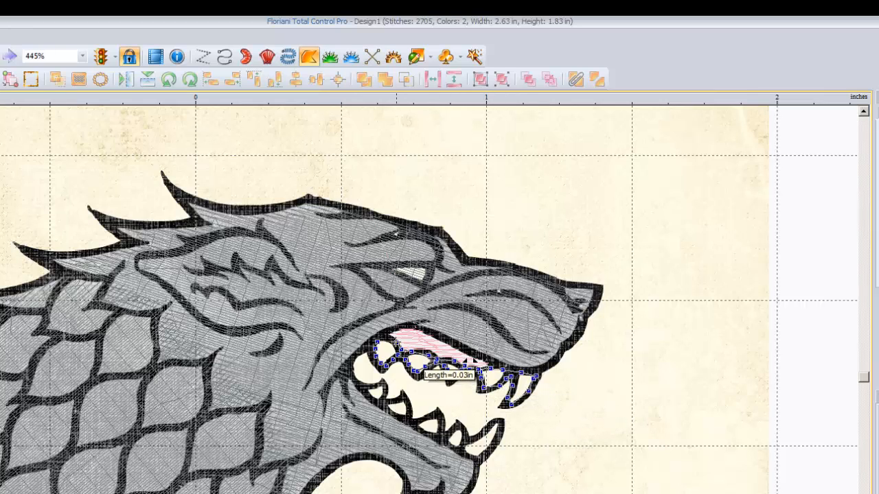
left_click(387, 338)
left_click(379, 341)
right_click(375, 319)
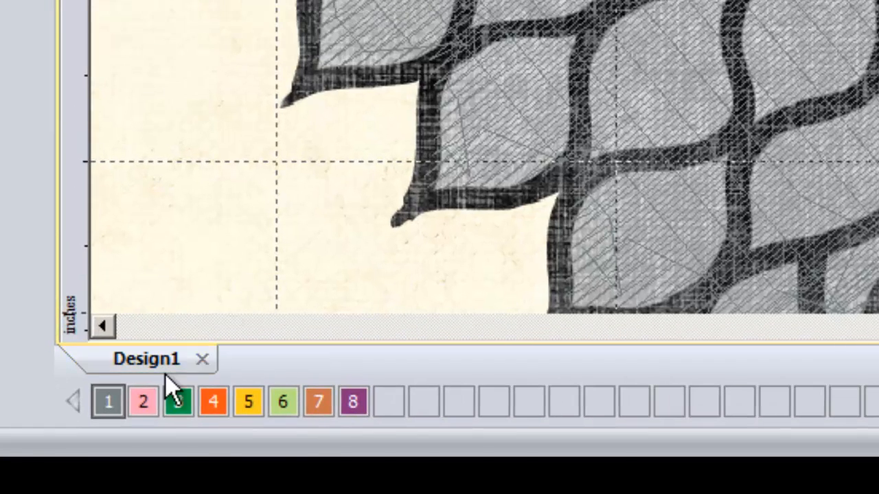
Change the upper teeth fill's thread color to Floriani 730 Off White and deselect it
left_click(176, 405)
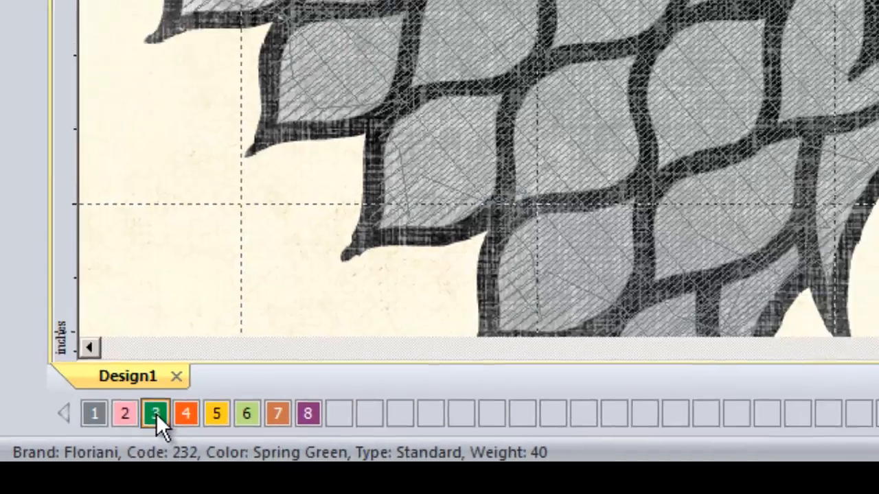
double_click(178, 402)
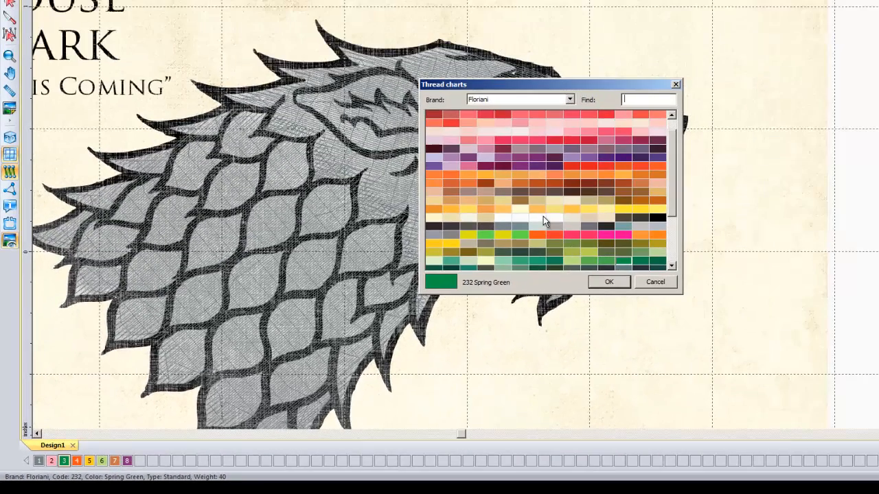
left_click(552, 218)
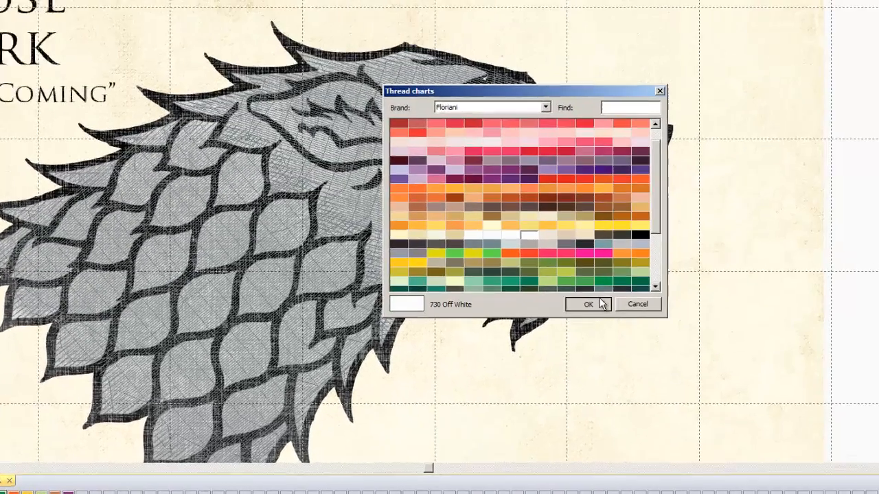
left_click(601, 304)
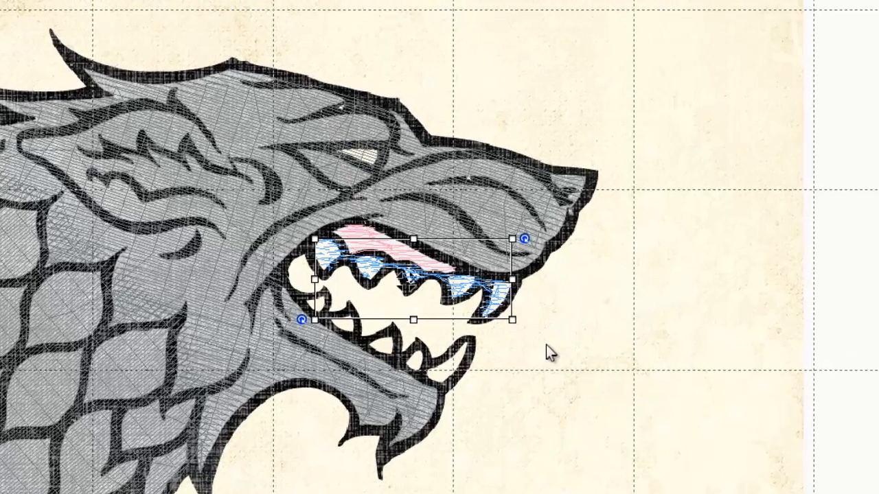
left_click(559, 348)
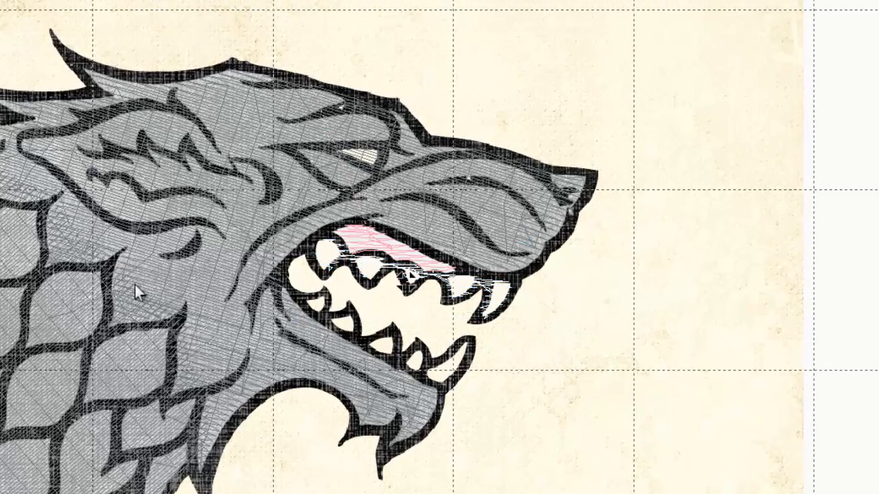
key("t")
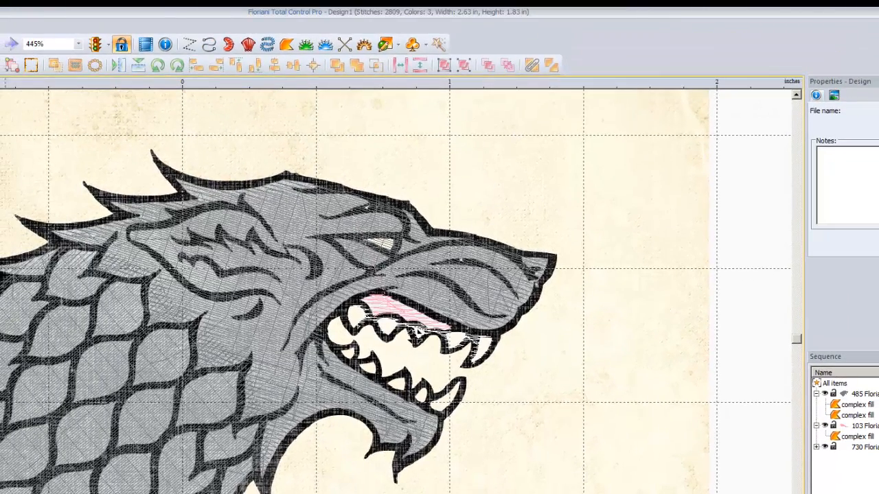
Begin a complex fill for the lower teeth by tracing over the rearmost tooth and onto the second
left_click(287, 45)
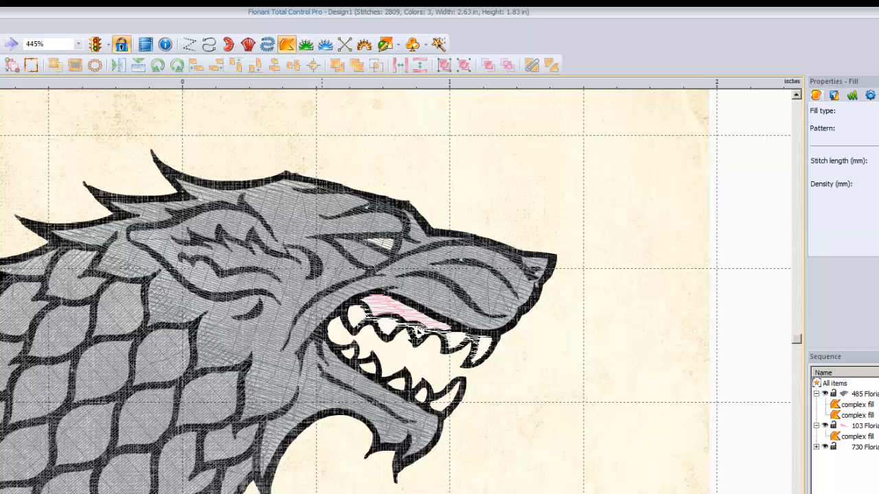
left_click(340, 349)
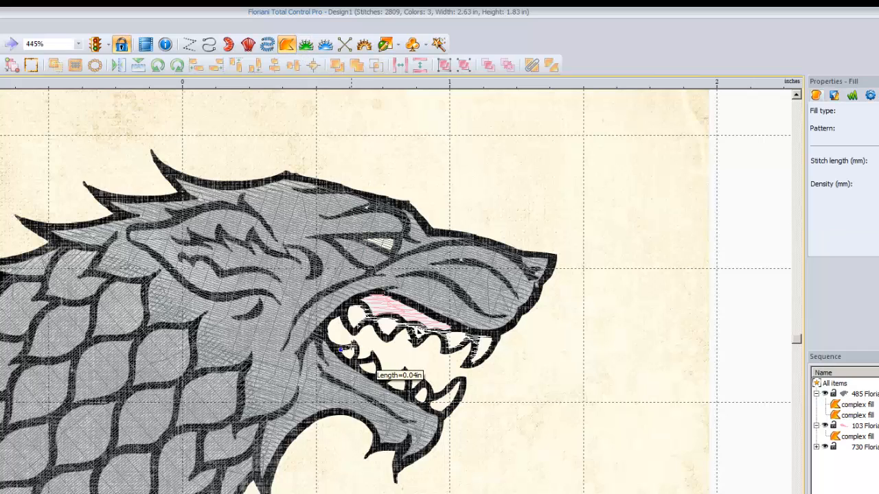
left_click(352, 346)
left_click(355, 342)
left_click(356, 356)
left_click(362, 359)
left_click(370, 357)
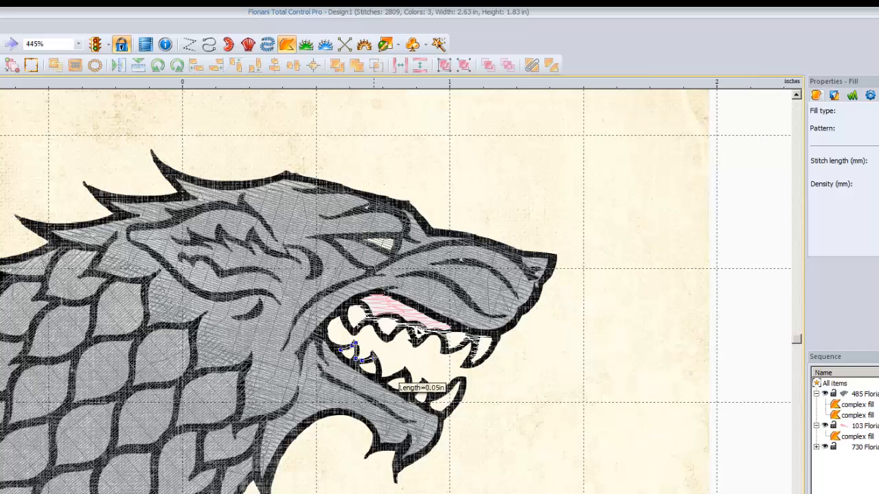
Trace the lower teeth fill outline over the second tooth and along the gum to the third tooth
left_click(375, 361)
left_click(381, 375)
left_click(398, 374)
left_click(406, 372)
left_click(405, 378)
left_click(411, 387)
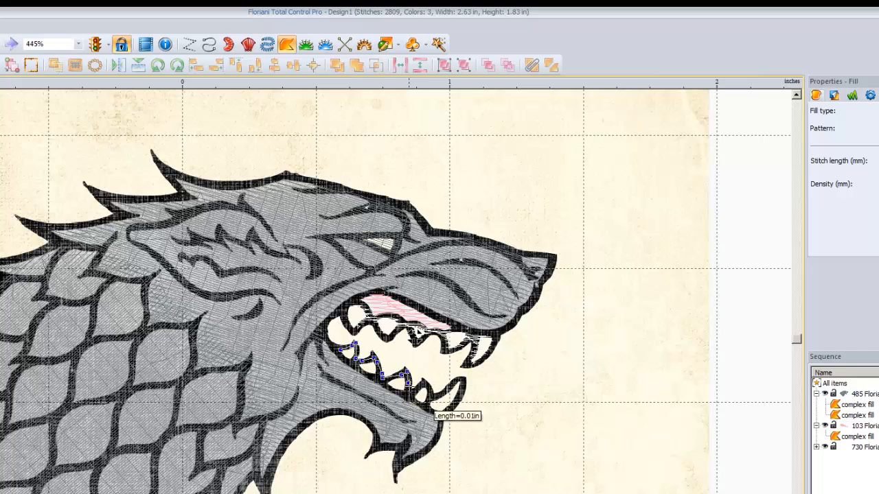
Trace the remaining lower teeth up to the front fang, return along the lower gum line and complete the fill
left_click(421, 385)
left_click(426, 385)
left_click(434, 396)
left_click(440, 395)
left_click(448, 390)
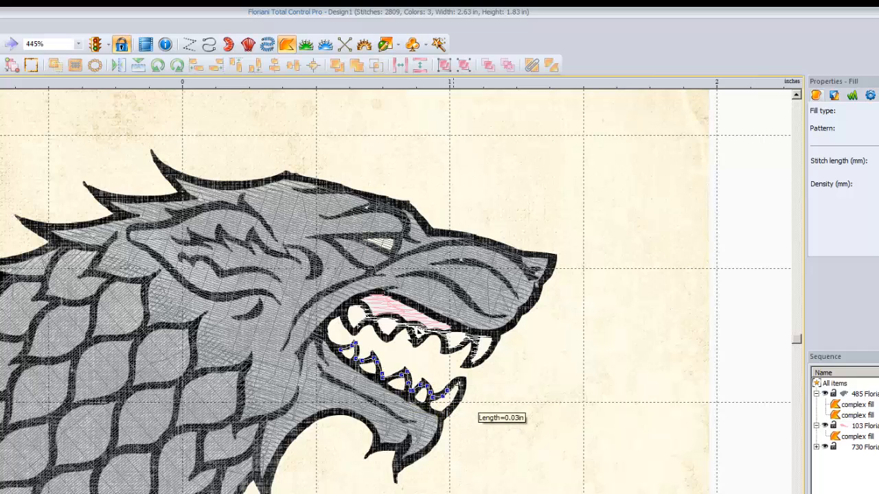
left_click(455, 385)
left_click(459, 397)
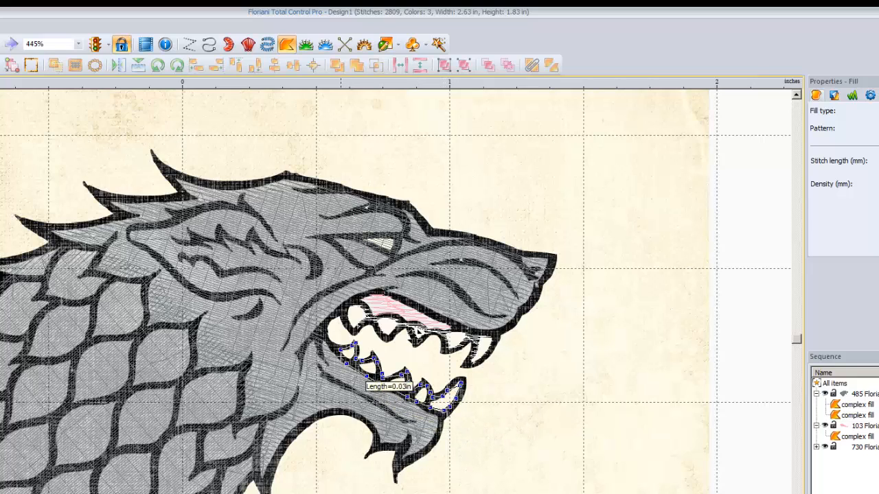
right_click(331, 336)
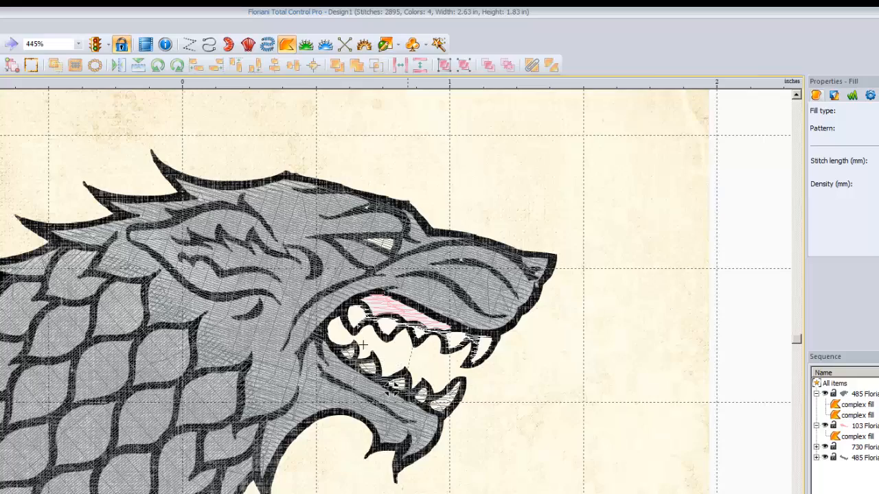
Change the lower teeth fill's thread color to Floriani 730 Off White and deselect it
left_click(863, 457)
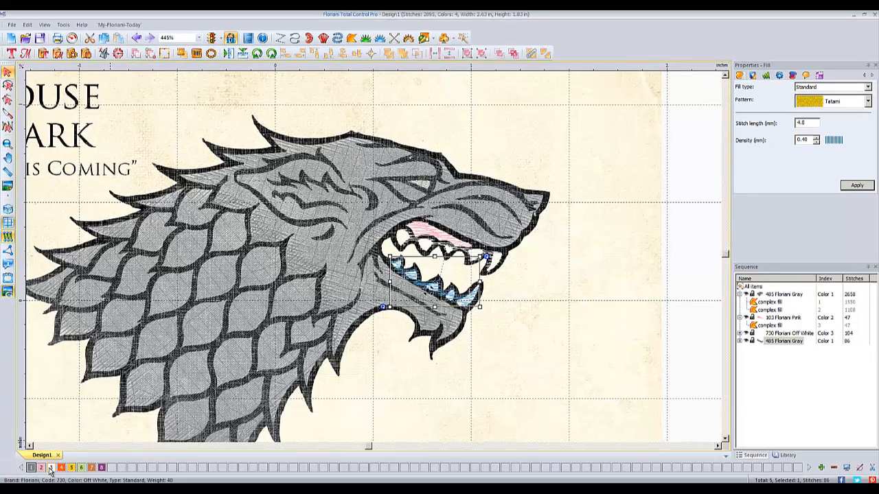
left_click(51, 468)
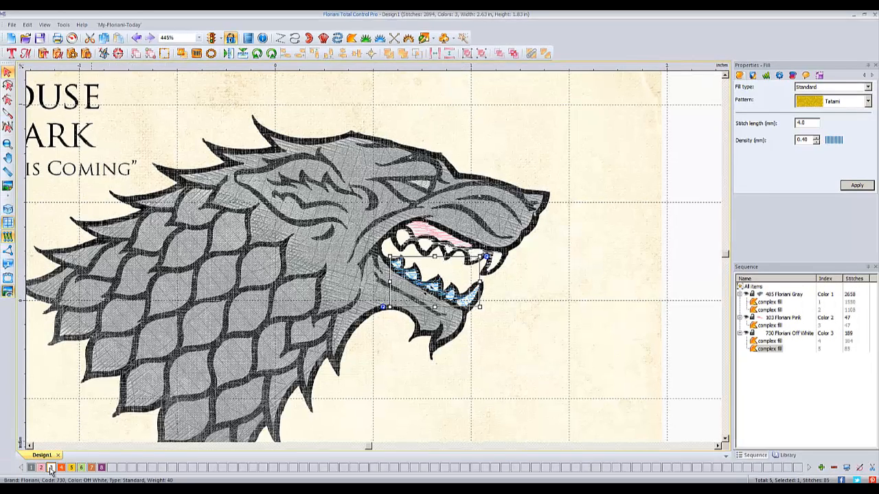
left_click(574, 307)
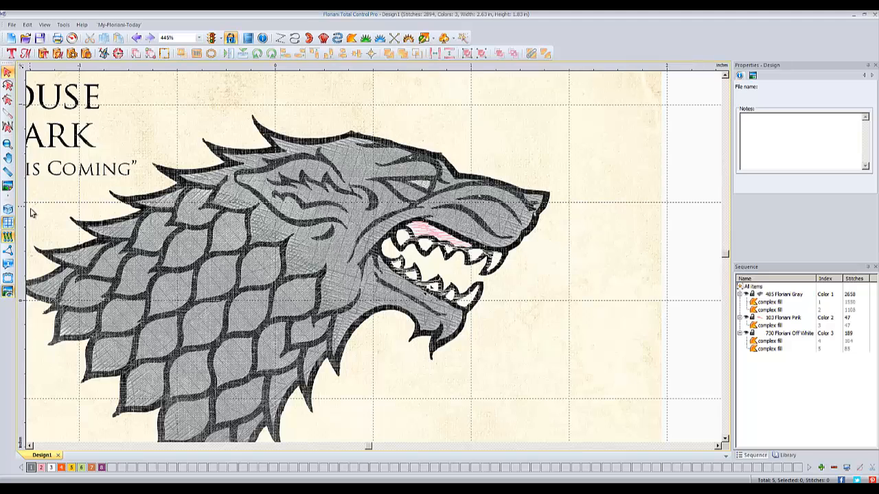
left_click(8, 210)
Trace the wolf's eye as a small complex fill in Floriani 730 Off White and deselect it
left_click(352, 38)
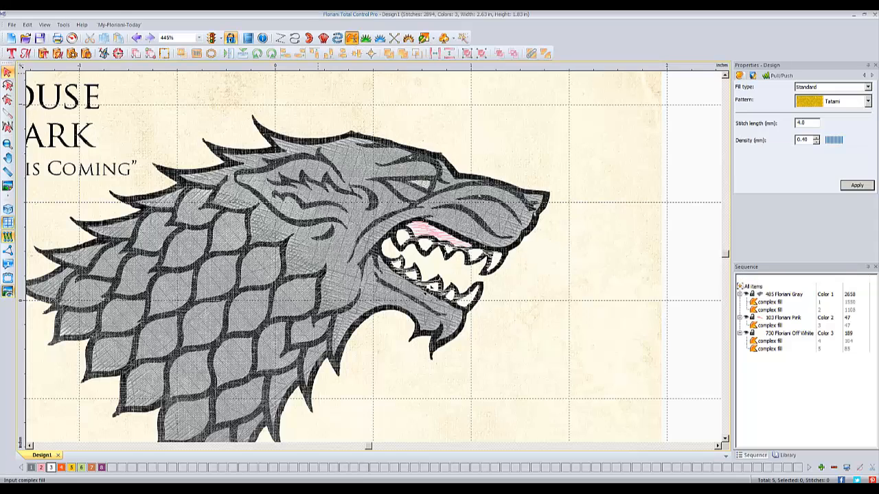
left_click(404, 180)
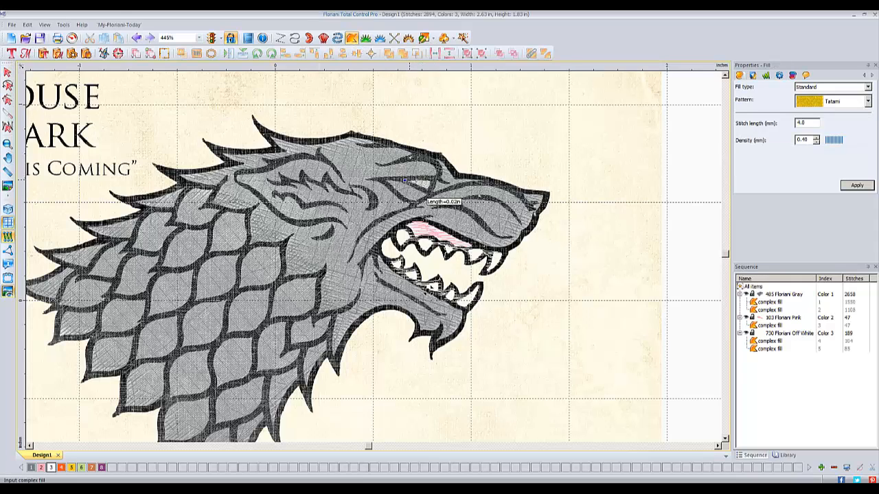
left_click(430, 181)
left_click(426, 189)
left_click(404, 181)
right_click(419, 176)
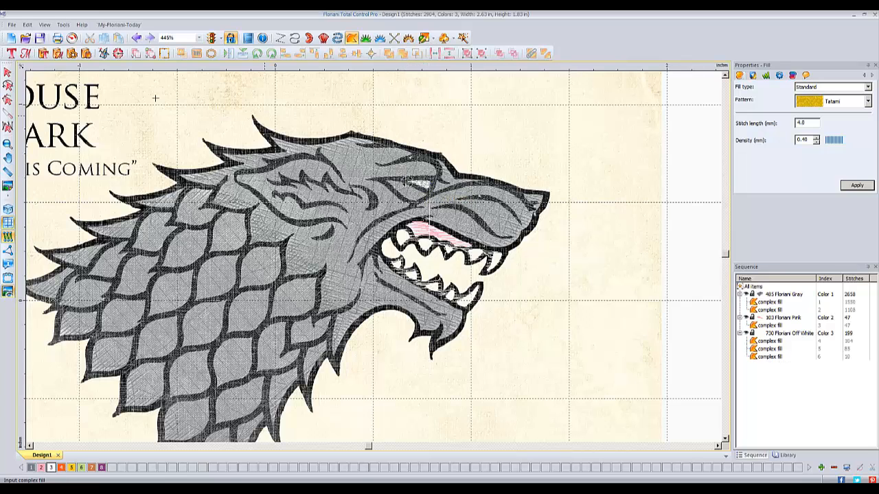
left_click(7, 71)
left_click(516, 159)
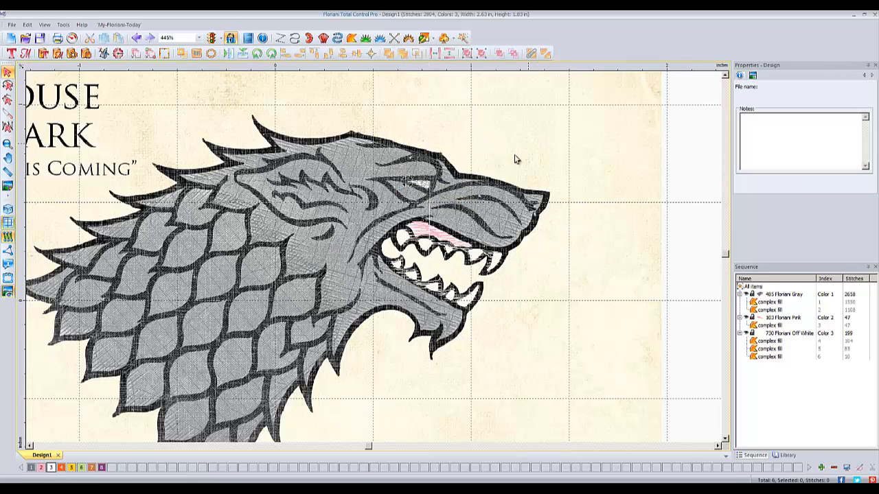
Check the stitches in a 3D preview, then view the whole wolf head at 400% zoom
left_click(8, 210)
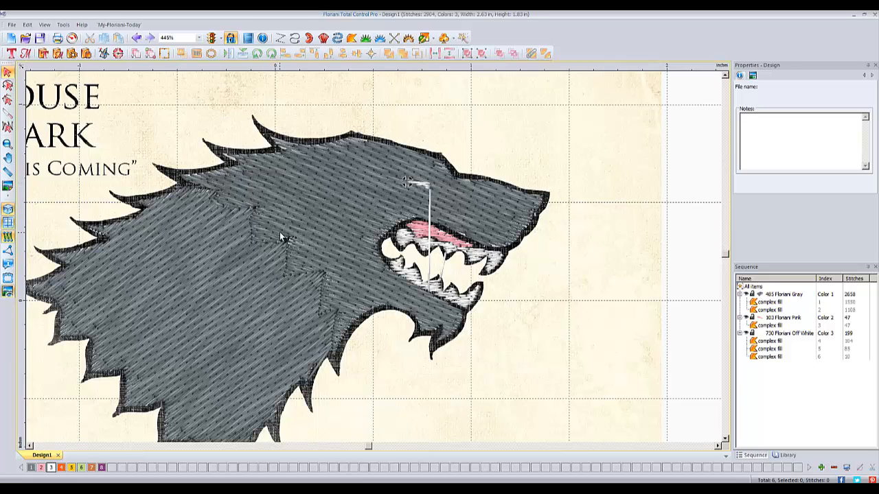
left_click(7, 209)
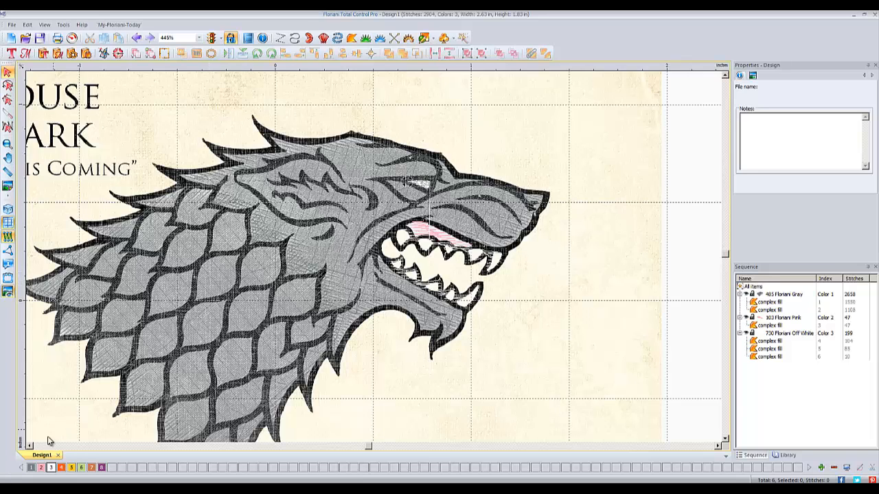
left_click(199, 39)
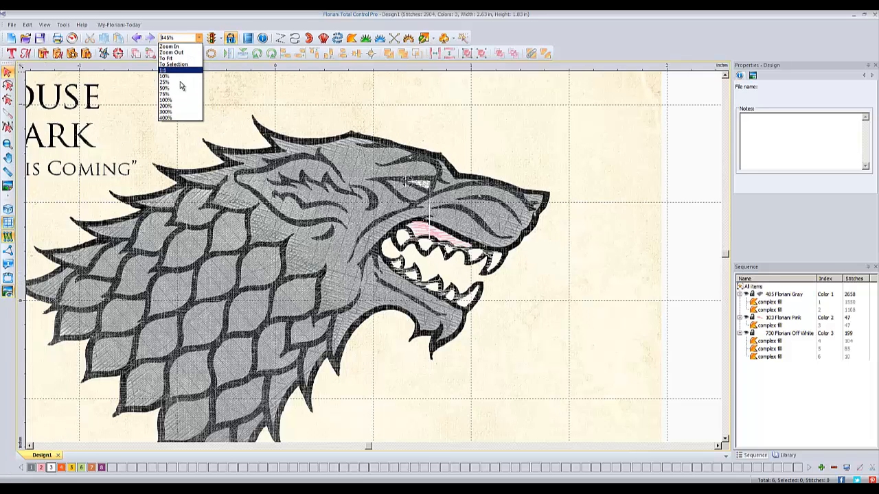
left_click(179, 119)
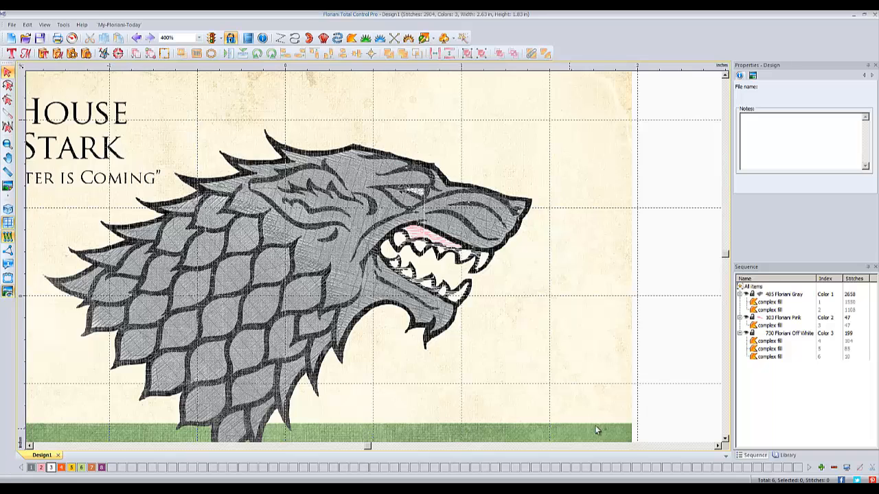
left_click(725, 439)
left_click(31, 446)
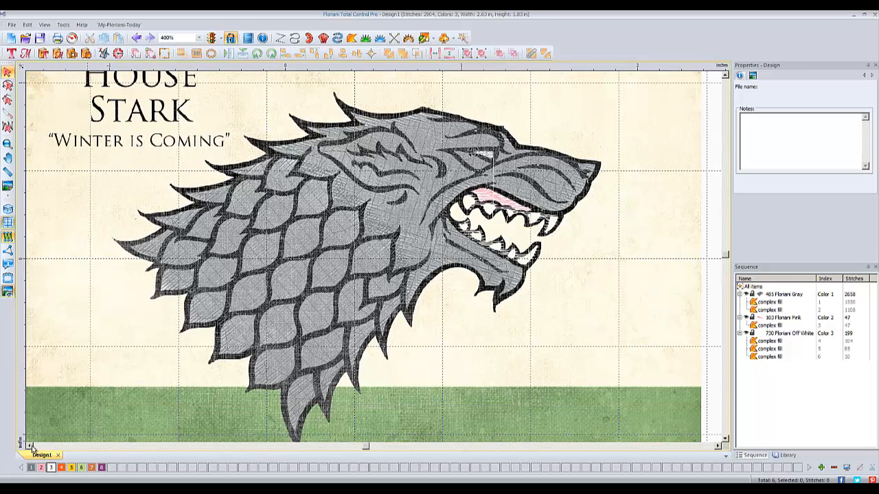
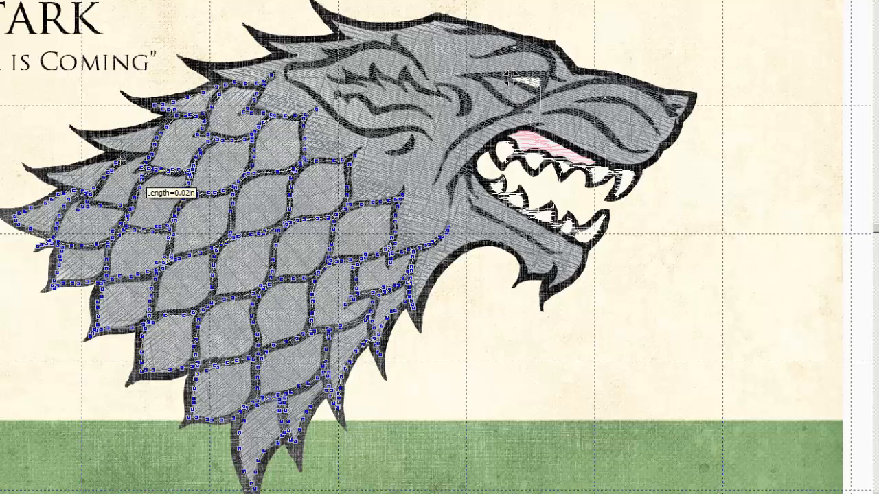
Continue the dark outline trace along the second-lowest neck fur spike out to its tip
left_click(134, 157)
left_click(147, 153)
left_click(130, 154)
left_click(114, 158)
left_click(93, 163)
left_click(76, 167)
left_click(61, 170)
left_click(45, 173)
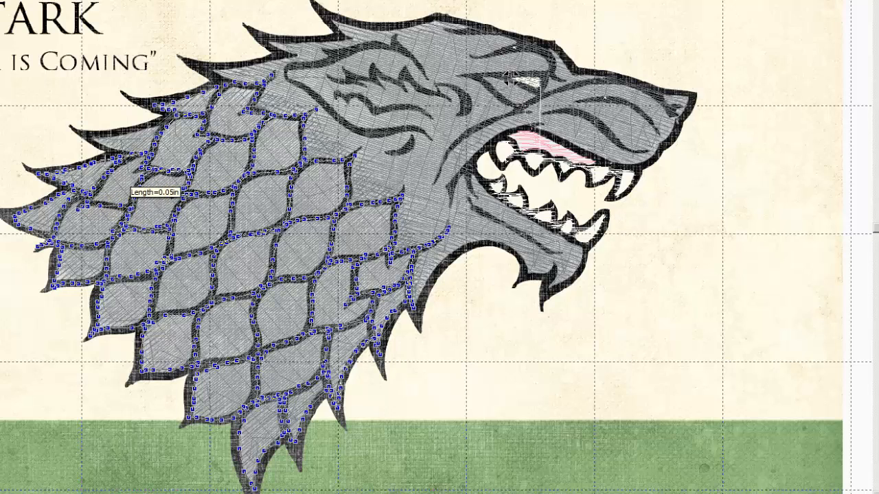
Trace the outline from the base of the third-lowest neck fur spike along its lower edge to the tip
left_click(119, 155)
left_click(135, 155)
left_click(111, 151)
left_click(104, 148)
left_click(92, 142)
left_click(83, 138)
left_click(101, 137)
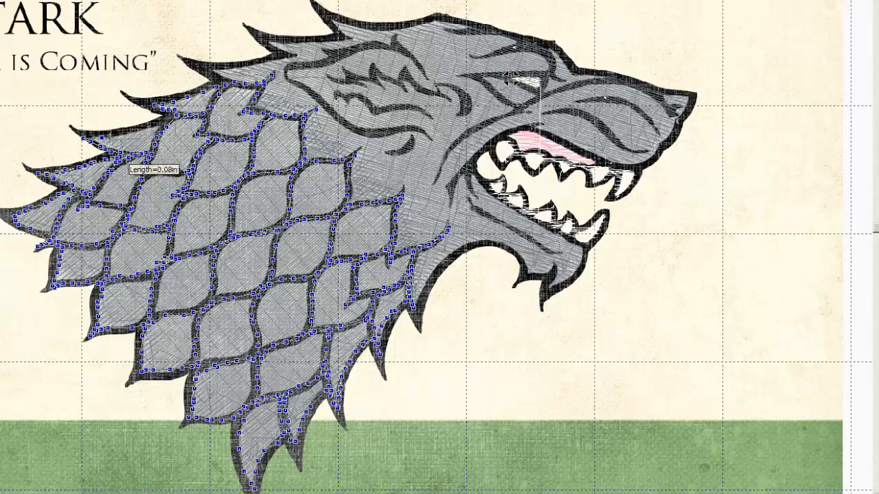
Trace the third neck spike's upper edge back from the tip to the base of the fourth spike
left_click(111, 138)
left_click(125, 135)
left_click(140, 132)
left_click(150, 129)
left_click(162, 122)
left_click(170, 117)
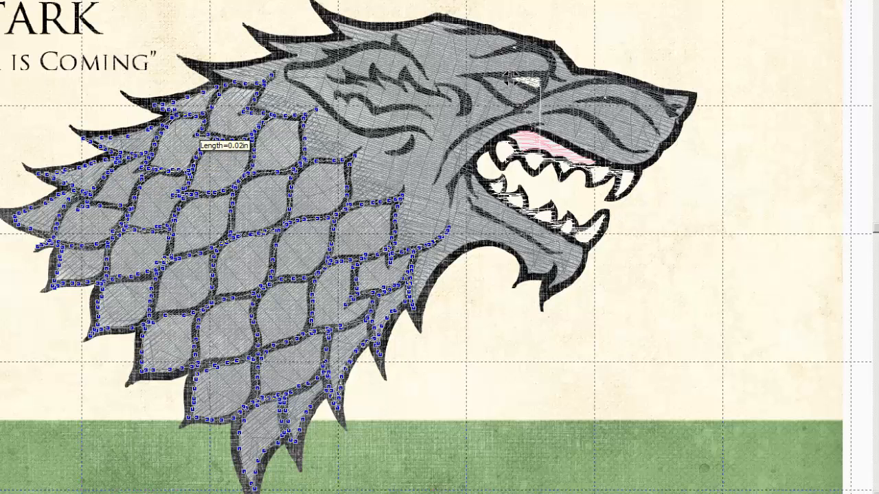
Trace the outline around the tip of the fourth neck spike and back along its upper edge
left_click(173, 112)
left_click(162, 108)
left_click(153, 104)
left_click(164, 104)
left_click(177, 100)
left_click(202, 96)
left_click(218, 86)
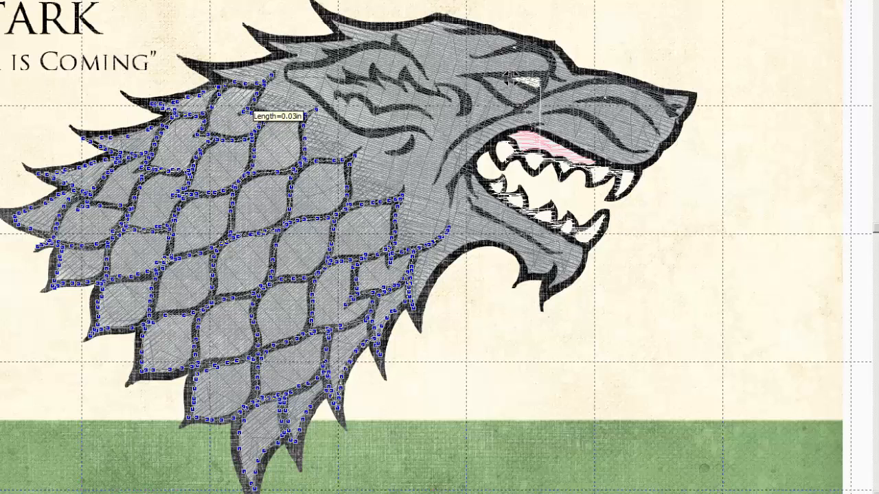
Trace the outline along the fifth neck spike's upper edge to the ear and out onto the sixth spike
left_click(226, 83)
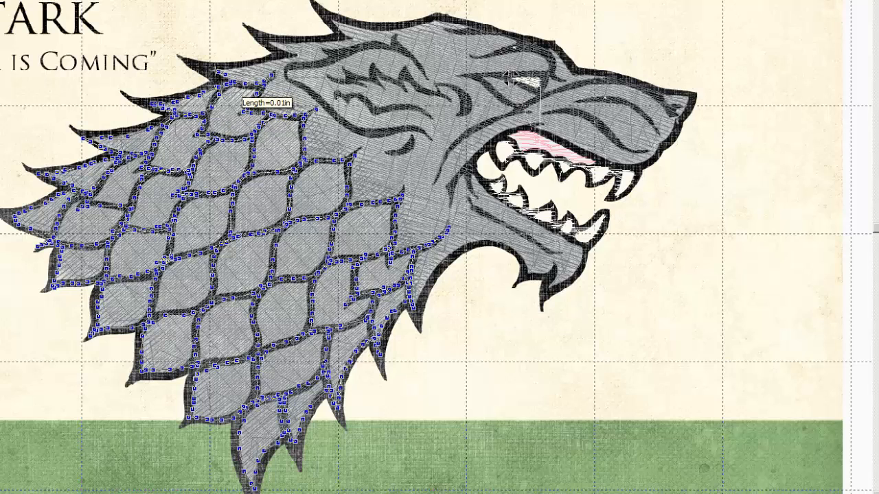
left_click(248, 66)
left_click(265, 62)
left_click(280, 58)
left_click(295, 55)
left_click(286, 46)
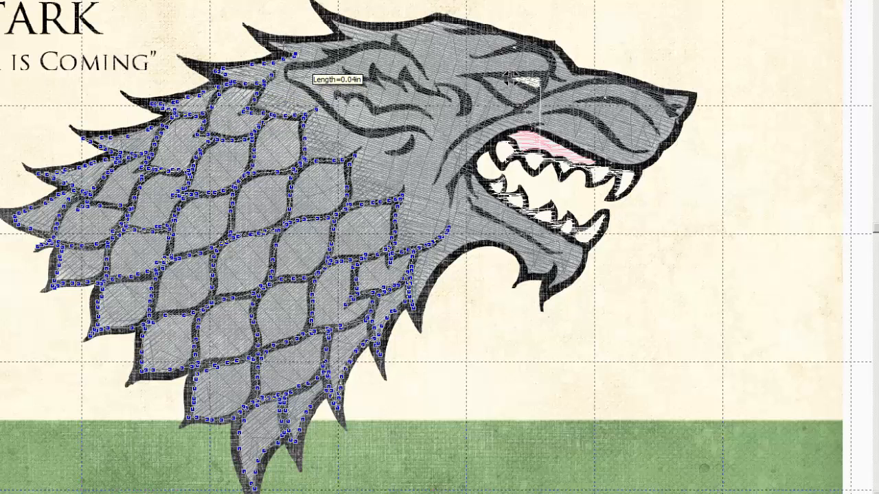
left_click(276, 42)
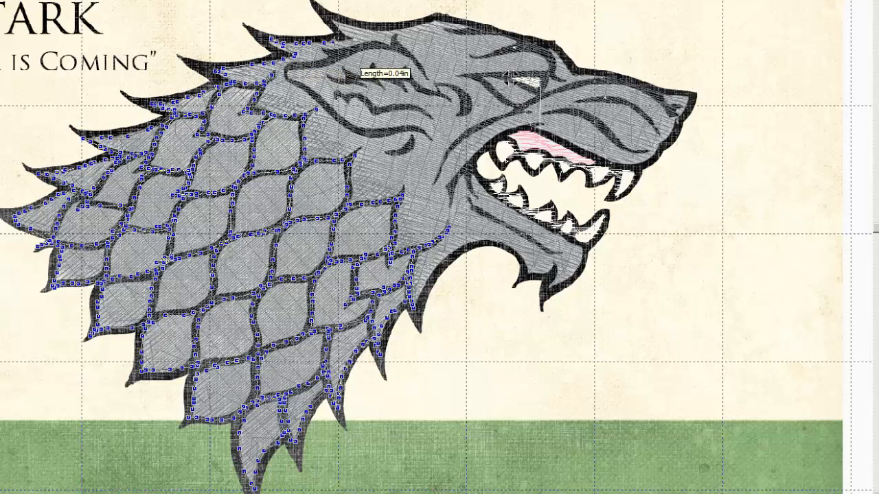
Trace from the sixth neck spike around the inside of the topmost spike and onto the crown of the head
left_click(344, 40)
left_click(353, 37)
left_click(347, 31)
left_click(339, 22)
left_click(354, 30)
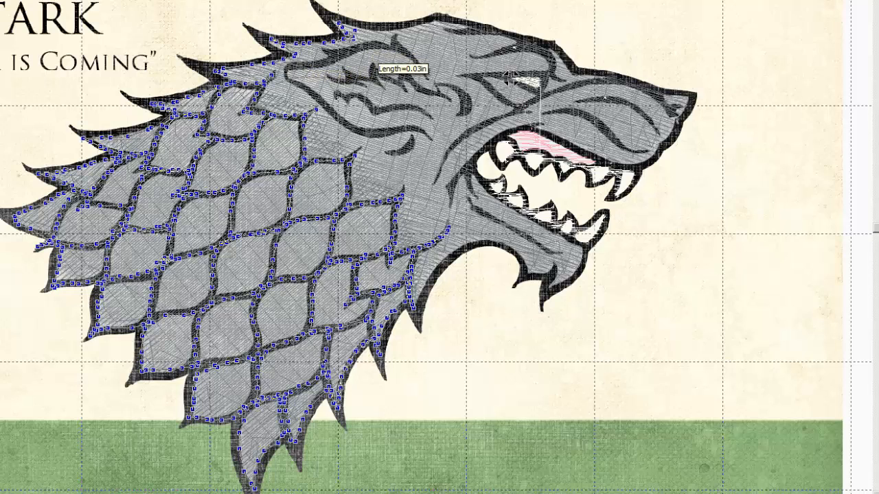
left_click(372, 32)
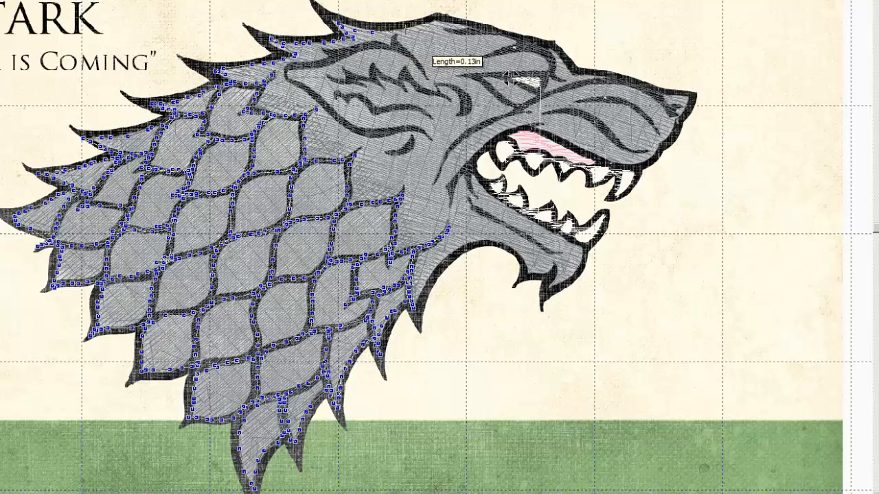
Trace the outline across the top of the head and along the short forehead line behind the brow
left_click(426, 25)
left_click(469, 27)
left_click(486, 30)
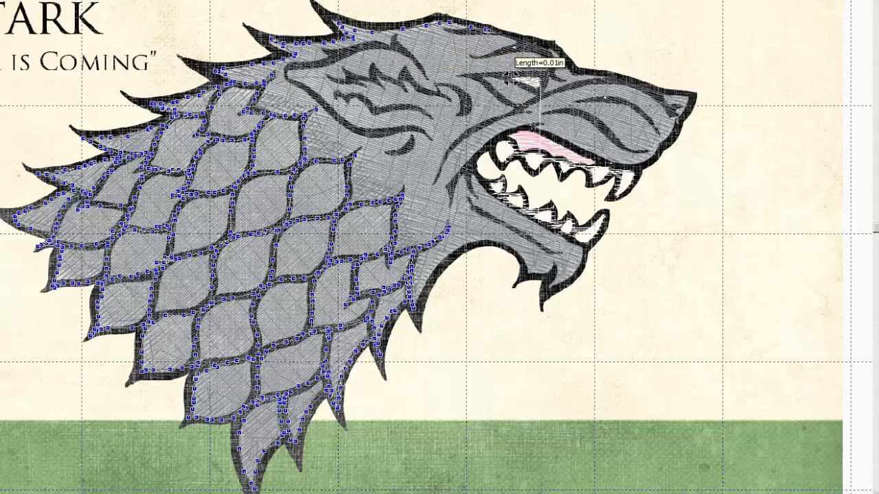
left_click(471, 32)
left_click(456, 31)
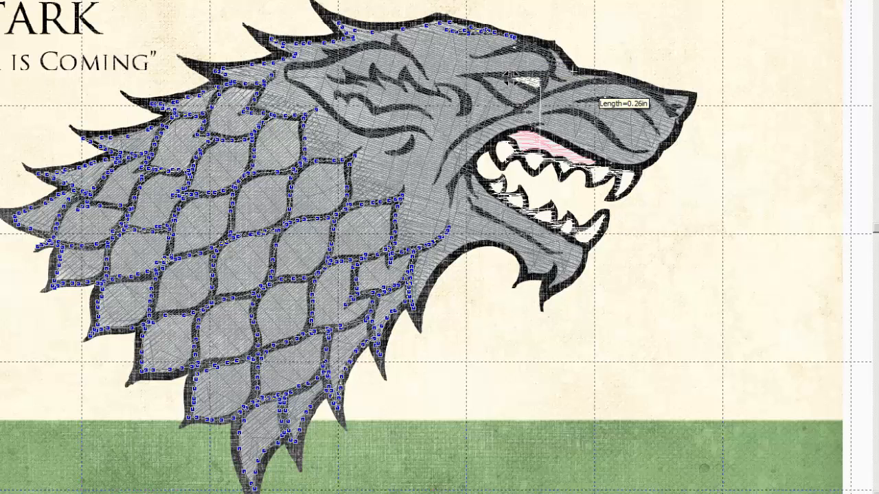
Trace the outline down the forehead and around the front of the brow toward the inner eye corner
left_click(524, 42)
left_click(544, 50)
left_click(548, 55)
left_click(554, 63)
left_click(555, 71)
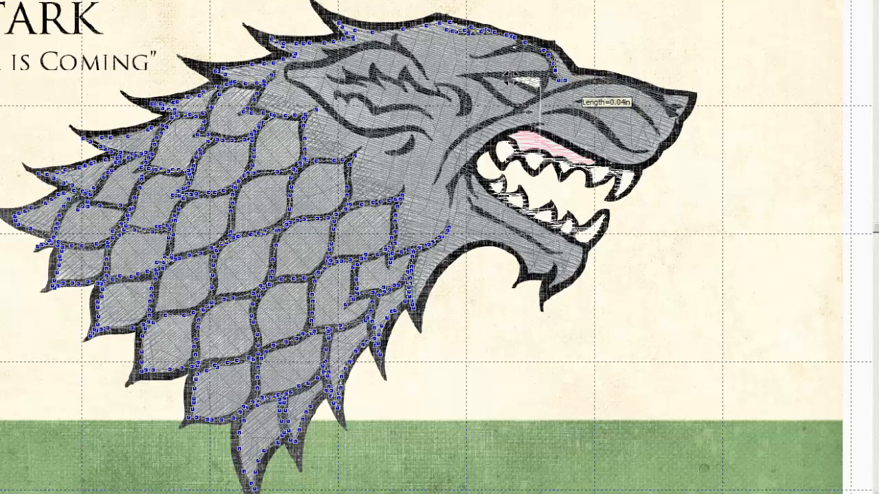
Trace the brow line above the eye back to its rear end and return along its upper side
left_click(554, 59)
left_click(534, 52)
left_click(507, 50)
left_click(478, 57)
left_click(493, 52)
left_click(522, 47)
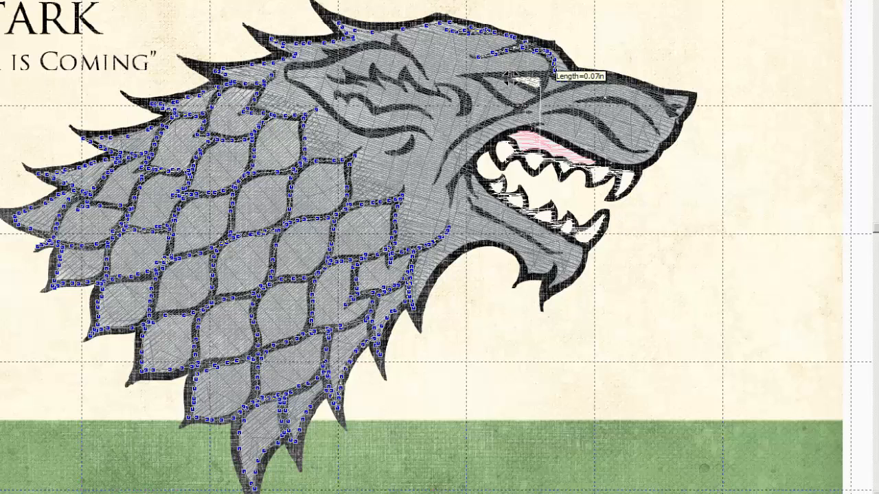
Trace the outline from the brow down the forehead and onto the bridge of the snout
left_click(528, 38)
left_click(541, 45)
left_click(557, 50)
left_click(563, 56)
left_click(569, 66)
left_click(576, 72)
left_click(585, 74)
left_click(596, 73)
left_click(609, 74)
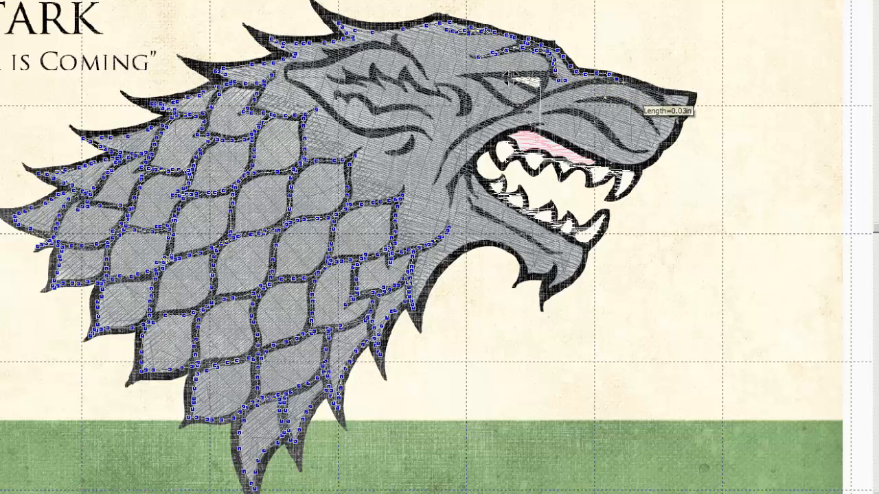
Trace the underside of the snout bridge line back to below the eye and start forward again
left_click(630, 83)
left_click(616, 79)
left_click(598, 81)
left_click(578, 81)
left_click(558, 86)
left_click(534, 97)
left_click(521, 105)
left_click(556, 90)
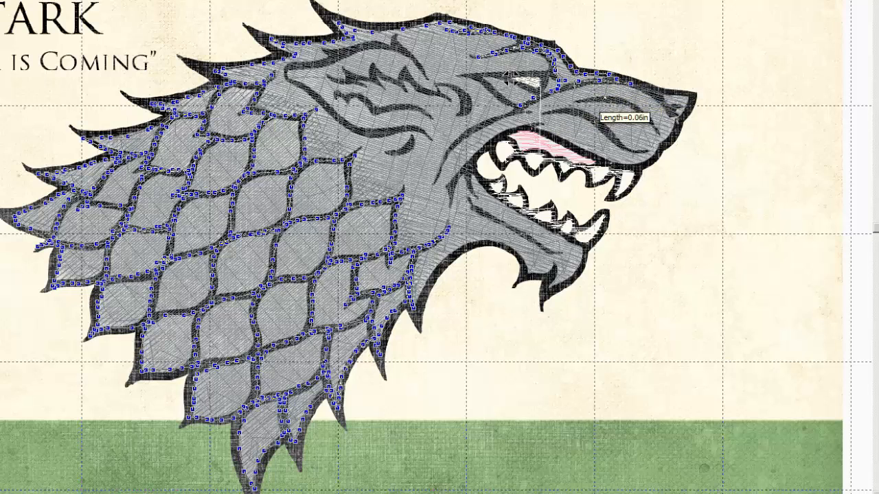
Trace the outline forward along the snout bridge to the nose and around the lines behind the nostril
left_click(576, 85)
left_click(606, 83)
left_click(616, 82)
left_click(632, 86)
left_click(664, 97)
left_click(669, 108)
left_click(669, 101)
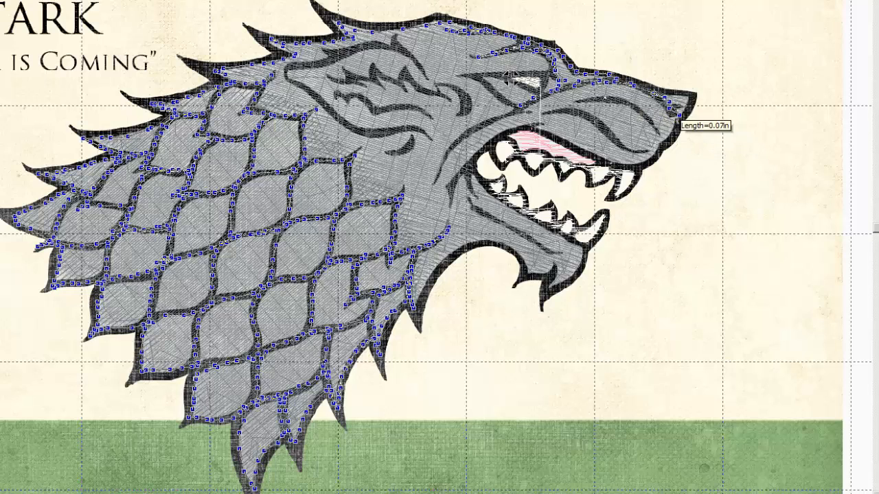
left_click(654, 93)
left_click(642, 86)
left_click(661, 97)
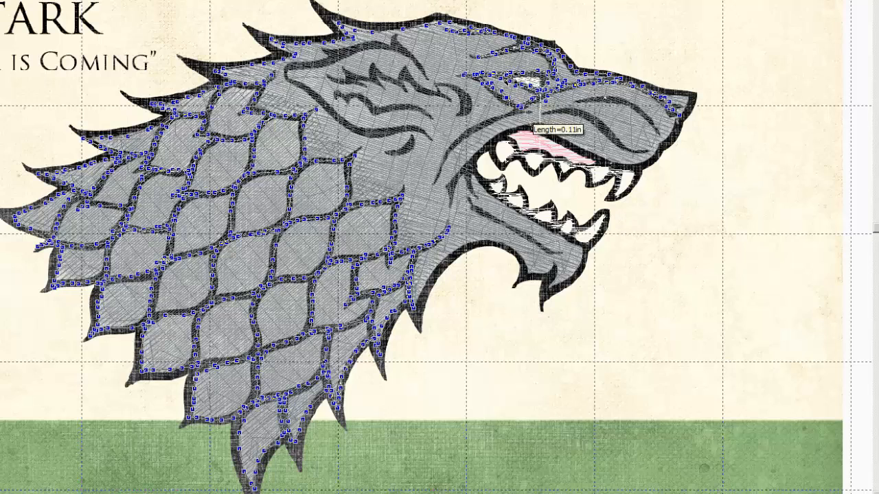
Trace the cheek crease from below the eye down behind the mouth corner and back up along the same line
left_click(503, 113)
left_click(479, 122)
left_click(466, 133)
left_click(444, 160)
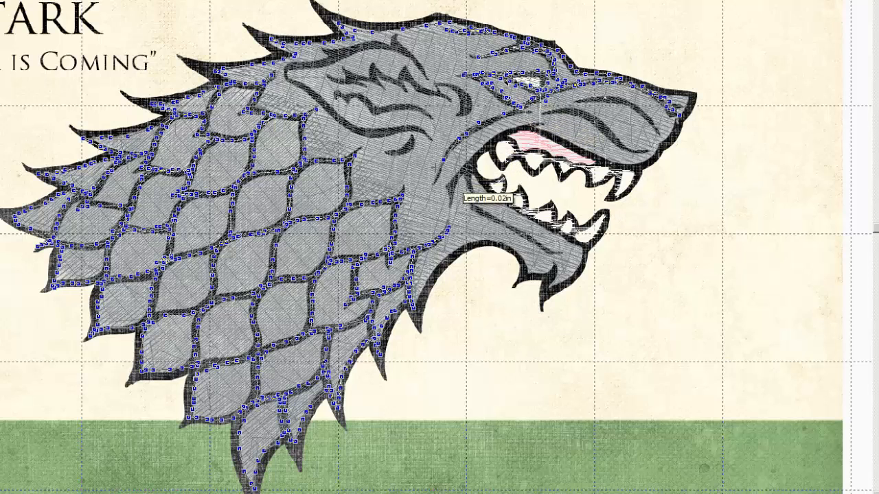
left_click(436, 175)
left_click(464, 143)
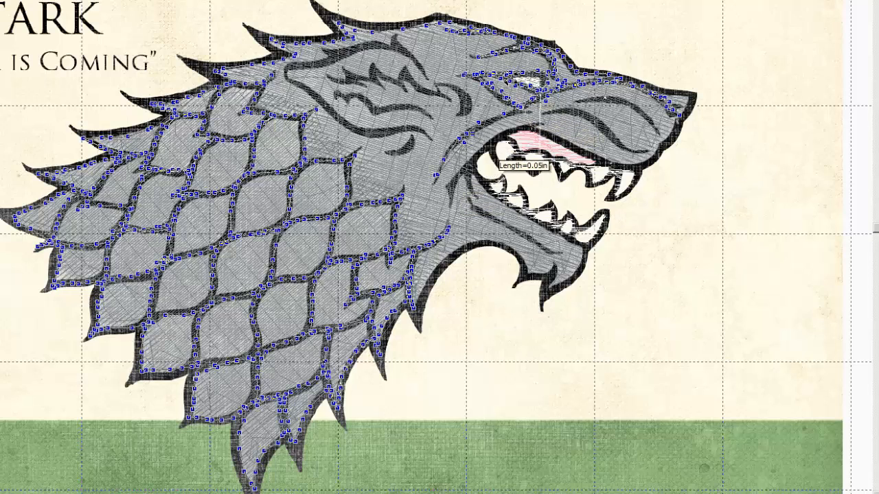
left_click(487, 168)
left_click(470, 134)
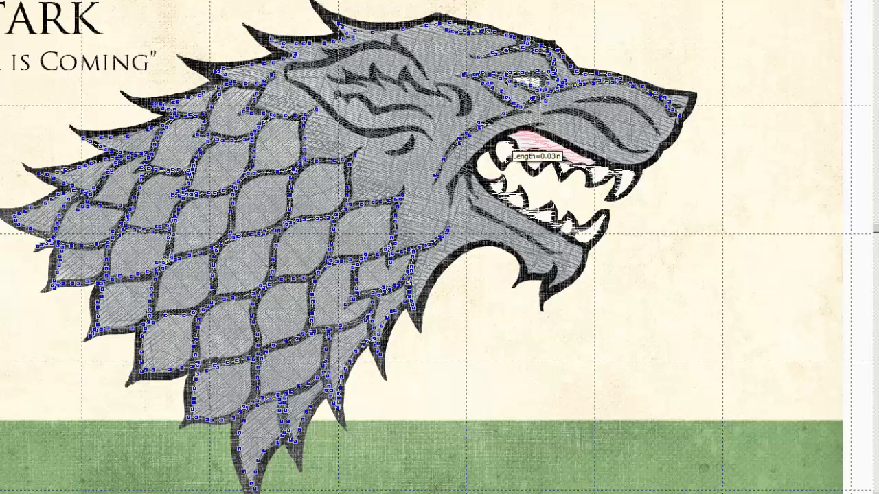
left_click(488, 123)
left_click(497, 119)
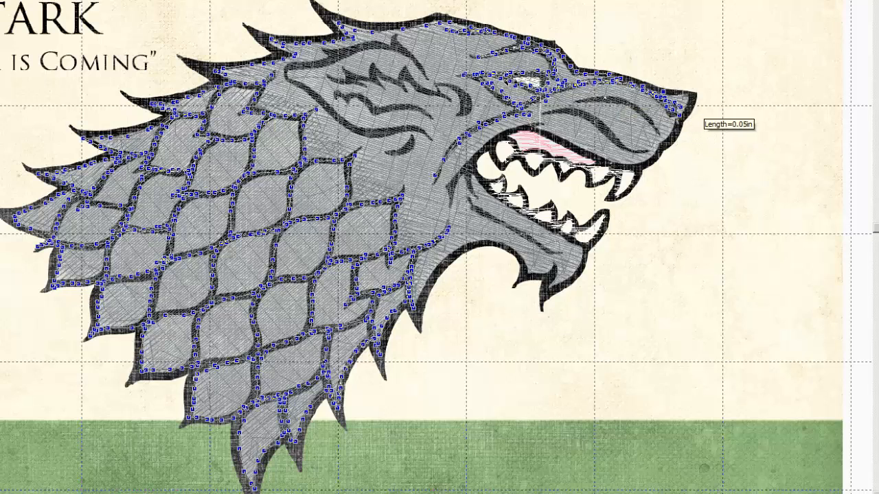
Trace the outline around the nose tip and down the front of the snout
left_click(677, 93)
left_click(694, 95)
left_click(685, 110)
left_click(683, 115)
left_click(677, 125)
left_click(671, 134)
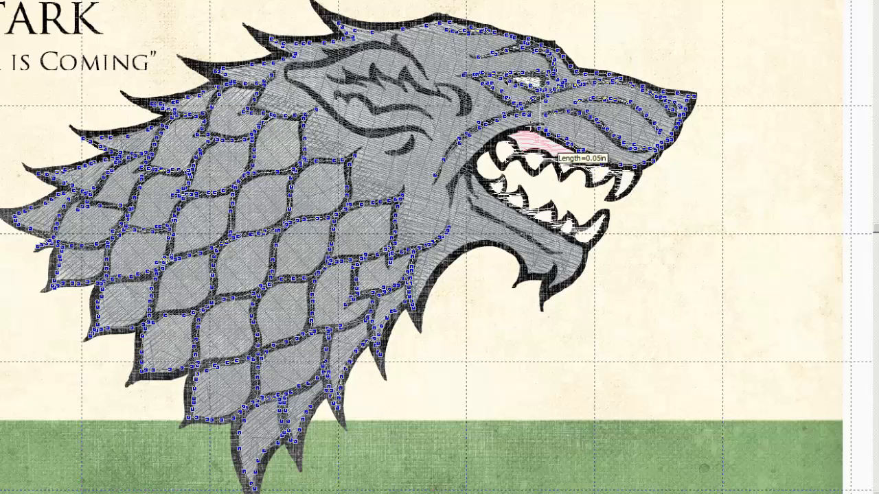
Trace the outline of the large upper front fang down to its tip and back
left_click(641, 172)
left_click(635, 186)
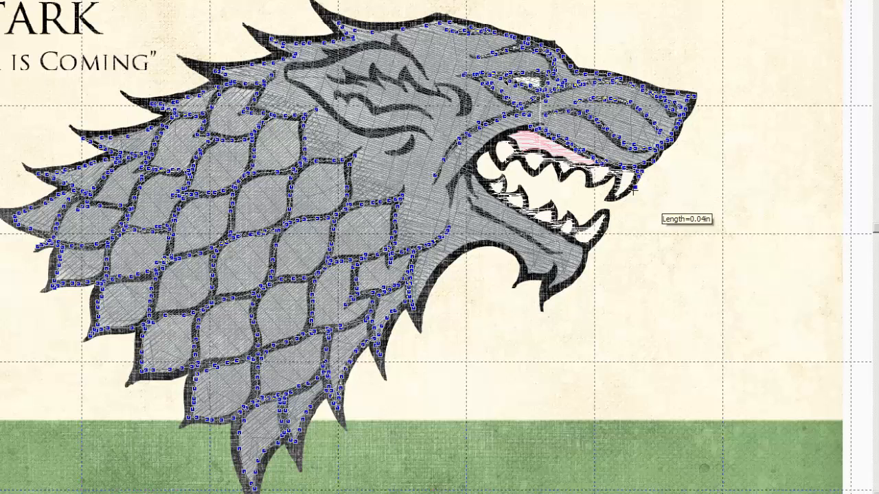
left_click(610, 197)
left_click(611, 188)
left_click(621, 174)
left_click(611, 190)
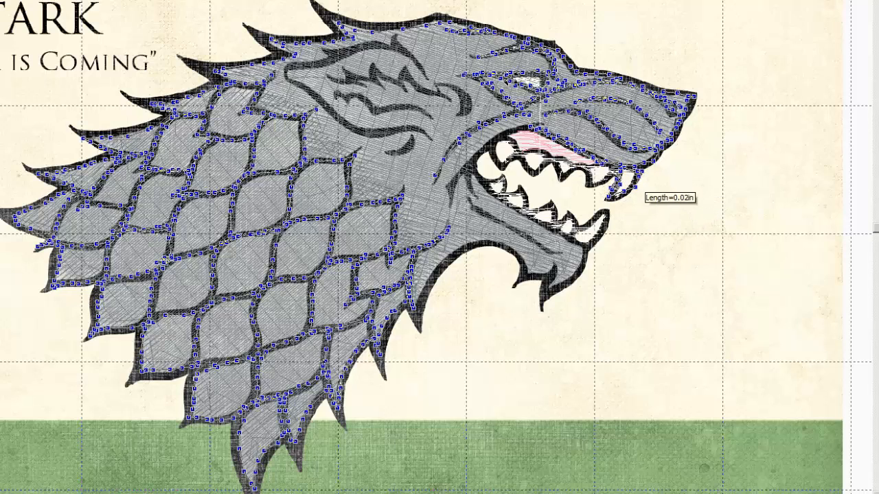
Trace the outlines of the upper teeth directly behind the front fang
left_click(607, 171)
left_click(591, 183)
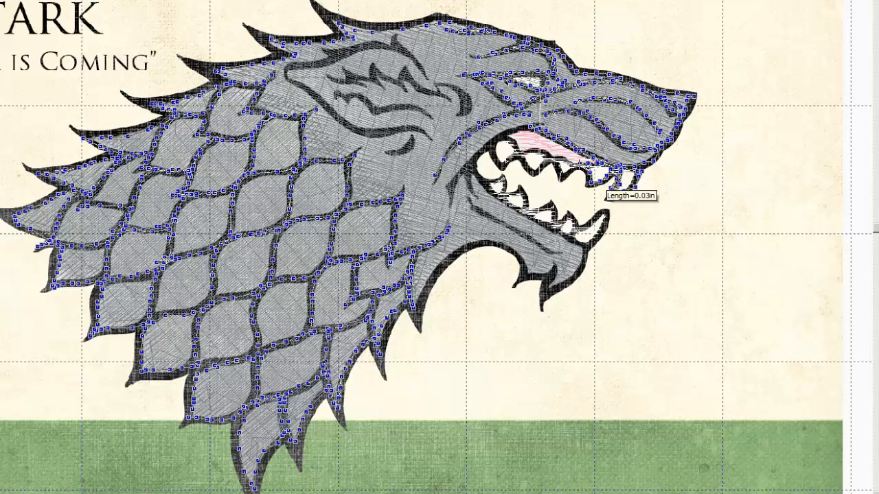
left_click(563, 176)
left_click(576, 171)
left_click(588, 166)
left_click(552, 155)
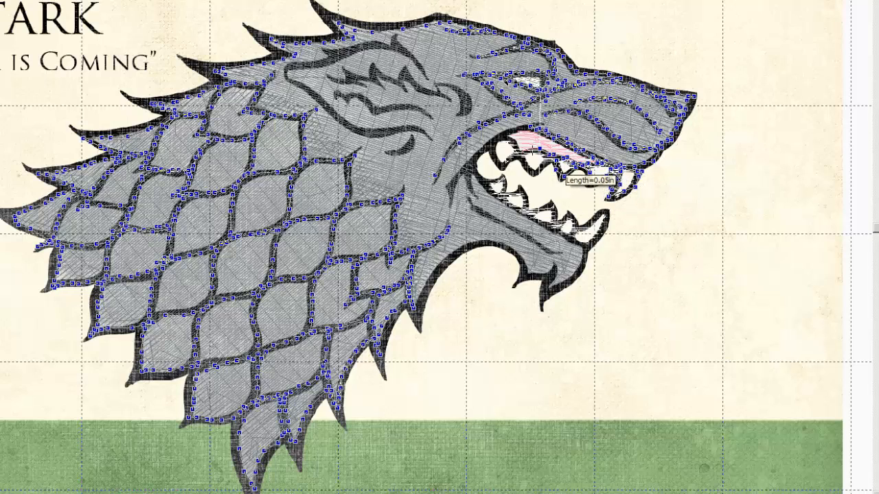
Trace around the two rearmost upper teeth beneath the pink gum
left_click(527, 154)
left_click(537, 170)
left_click(550, 160)
left_click(547, 152)
left_click(521, 151)
left_click(508, 141)
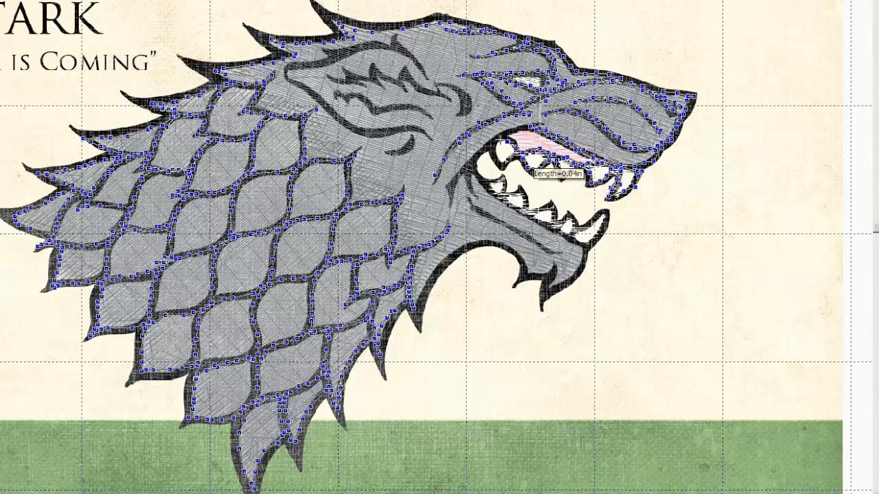
left_click(498, 148)
left_click(509, 146)
left_click(506, 138)
Trace the mouth's upper edge above the pink gum back to the corner of the mouth
left_click(538, 128)
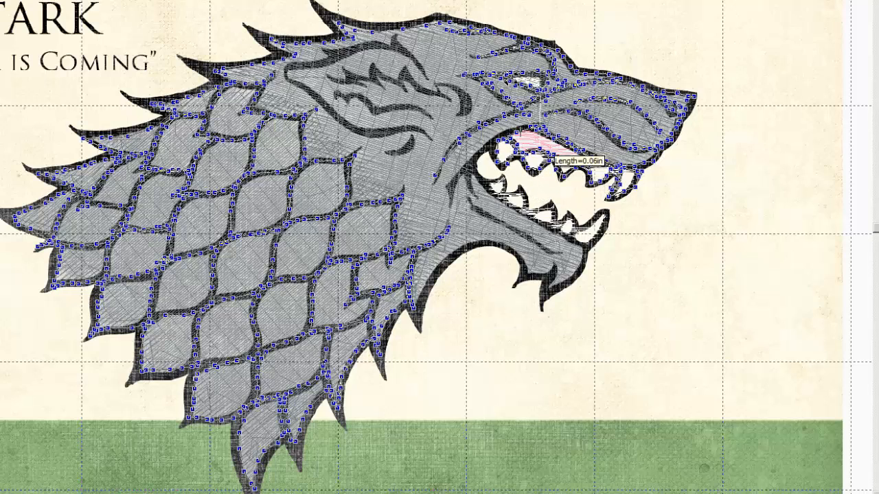
left_click(532, 132)
left_click(520, 129)
left_click(505, 133)
left_click(490, 142)
left_click(478, 154)
left_click(463, 168)
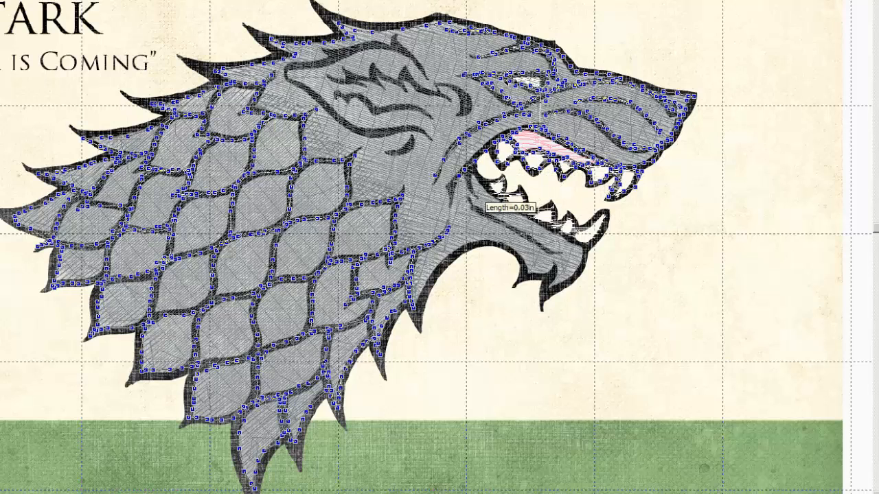
Trace the short crease lines behind and below the corner of the mouth
left_click(448, 187)
left_click(451, 196)
left_click(466, 167)
left_click(471, 180)
left_click(478, 197)
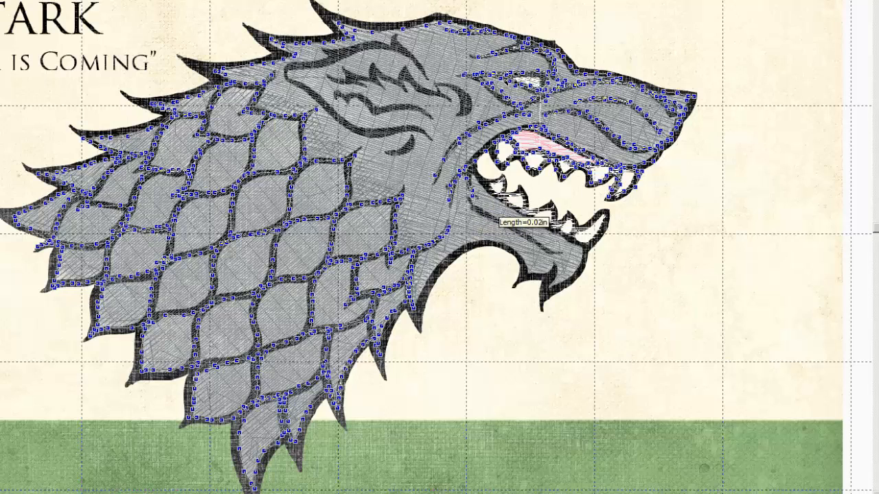
left_click(472, 180)
left_click(484, 189)
left_click(471, 164)
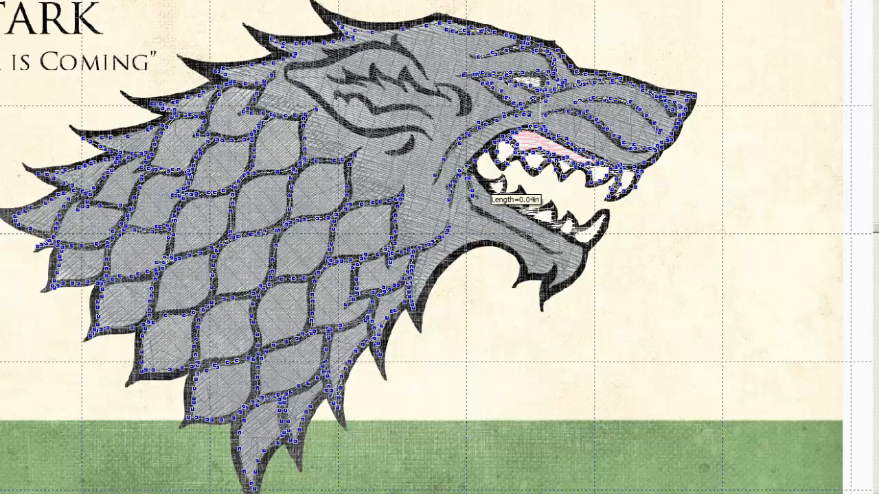
Trace the lower jaw crease forward toward the chin and back to the mouth corner
left_click(475, 209)
left_click(491, 218)
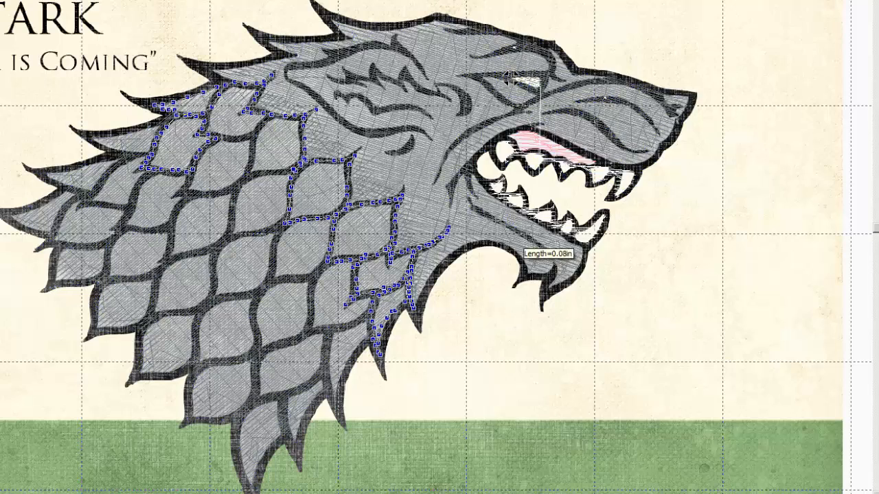
left_click(522, 232)
left_click(536, 244)
left_click(553, 253)
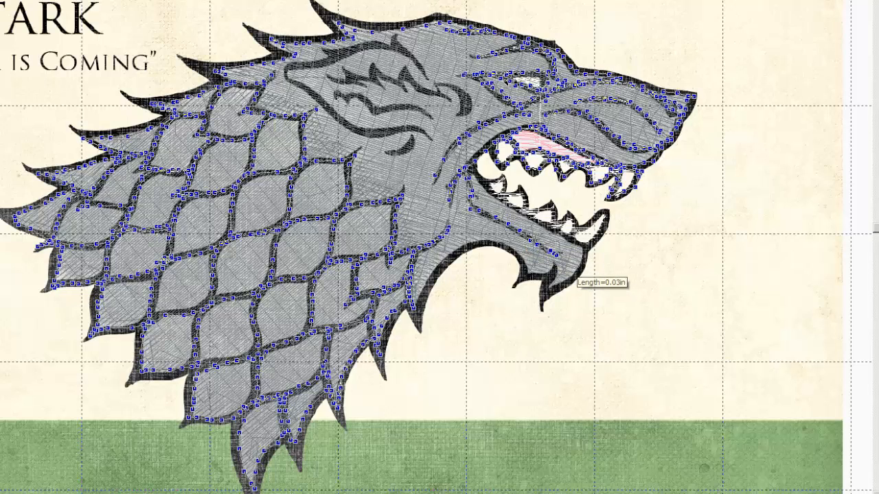
left_click(507, 227)
left_click(473, 206)
left_click(471, 172)
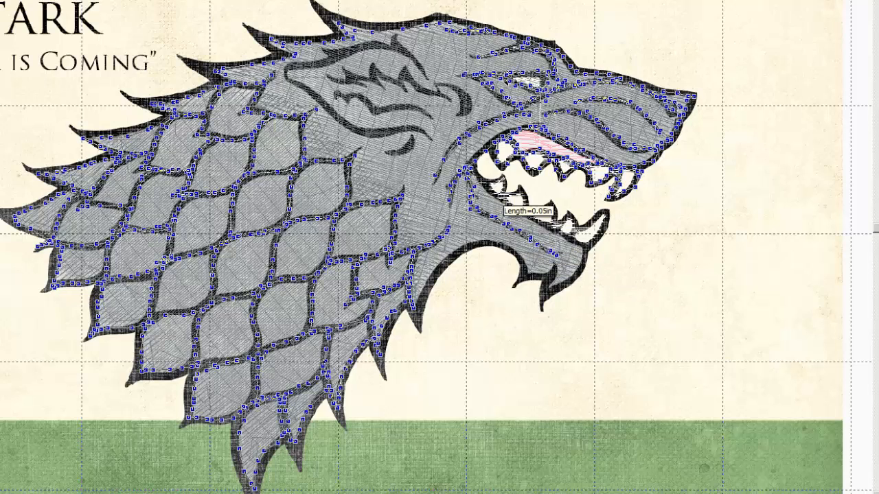
Trace the outlines of the rear lower teeth, starting at the mouth corner
left_click(503, 178)
left_click(498, 194)
left_click(486, 184)
left_click(504, 194)
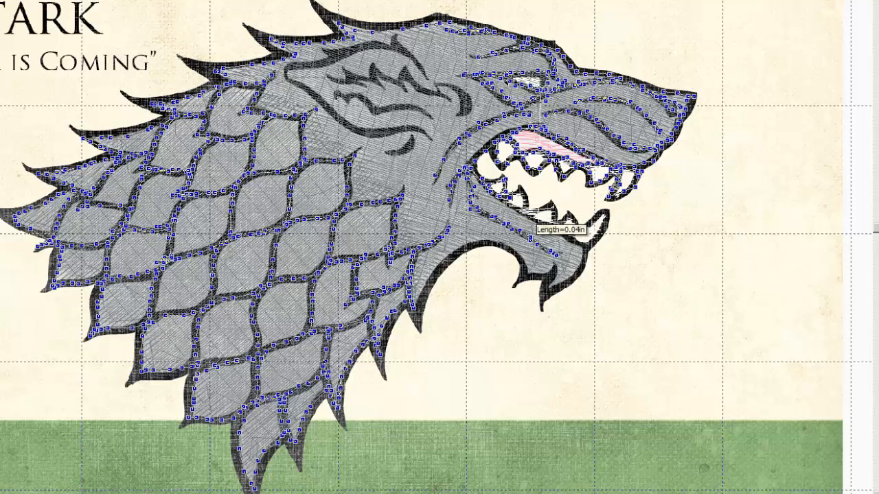
left_click(525, 188)
left_click(527, 211)
left_click(507, 193)
left_click(535, 216)
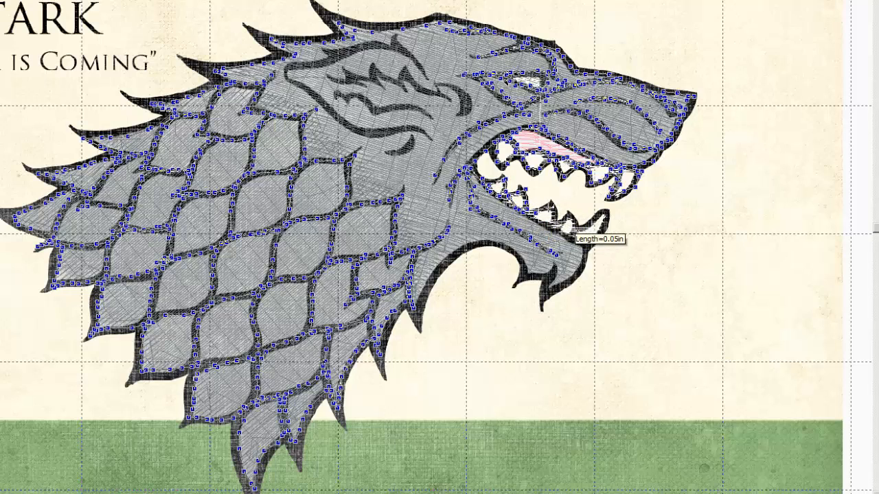
Trace the outlines of the front lower teeth and the large lower fang
left_click(554, 220)
left_click(535, 218)
left_click(557, 226)
left_click(571, 221)
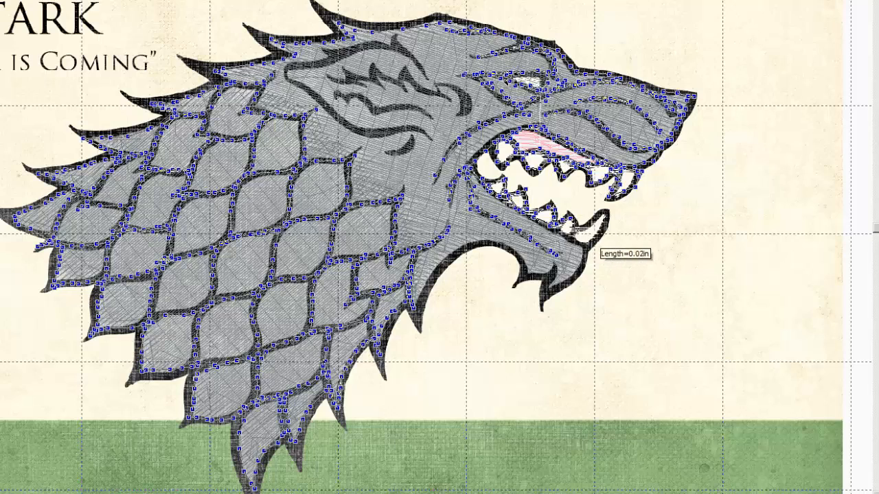
left_click(569, 232)
left_click(557, 227)
left_click(576, 237)
left_click(603, 218)
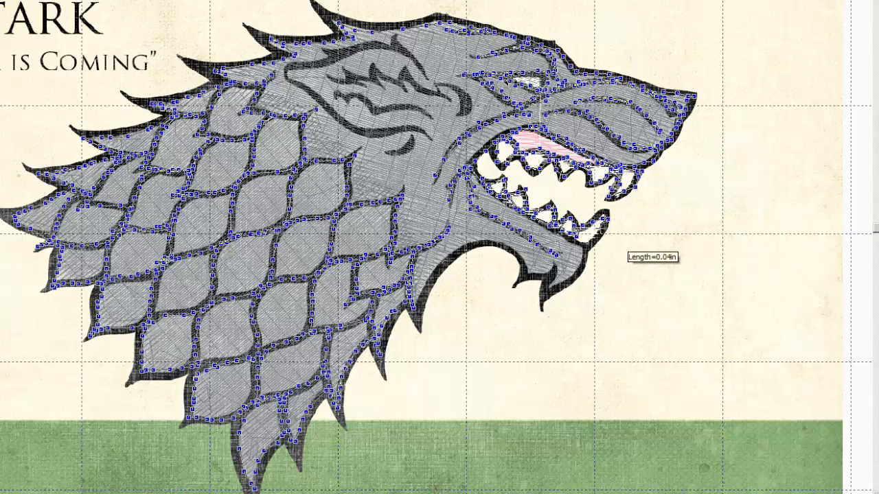
left_click(586, 233)
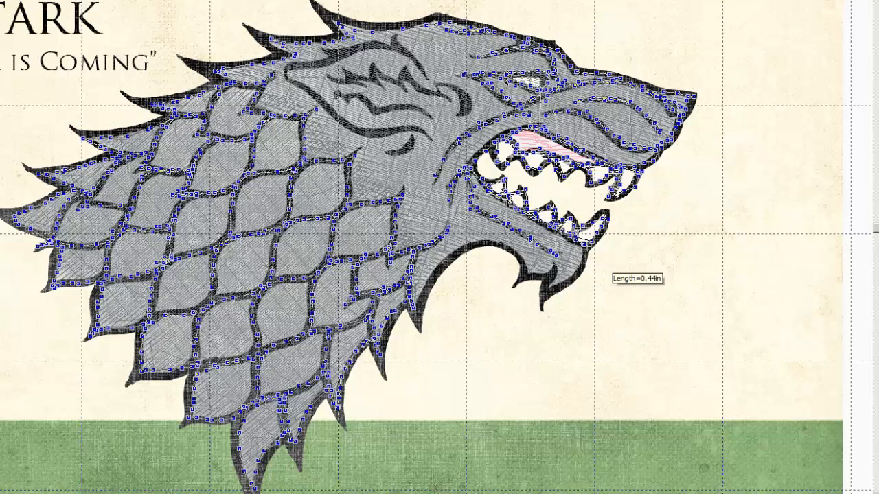
Trace the chin and underside of the jaw back to the neck, and finish the run stitch outline
left_click(587, 254)
left_click(583, 261)
left_click(574, 270)
left_click(566, 275)
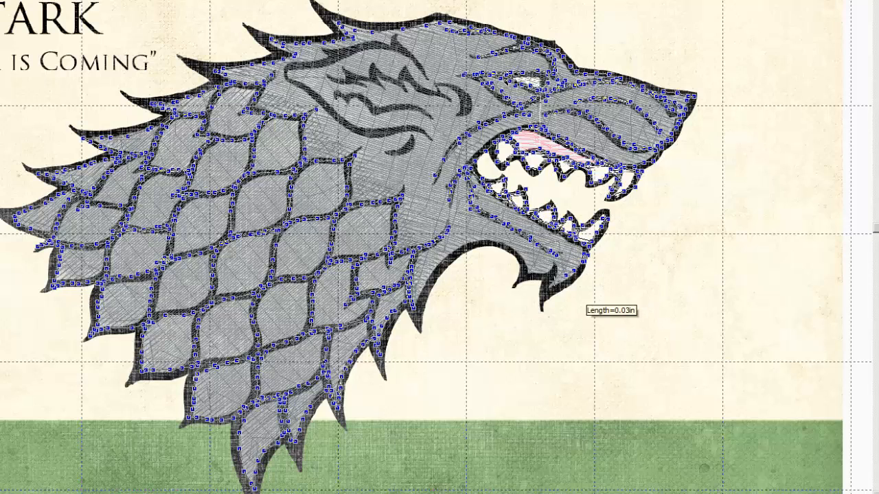
left_click(559, 279)
left_click(551, 285)
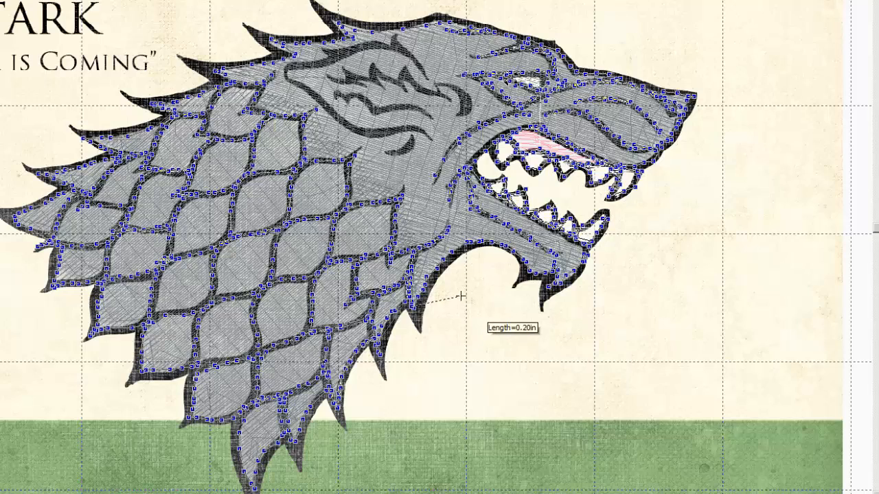
key("Return")
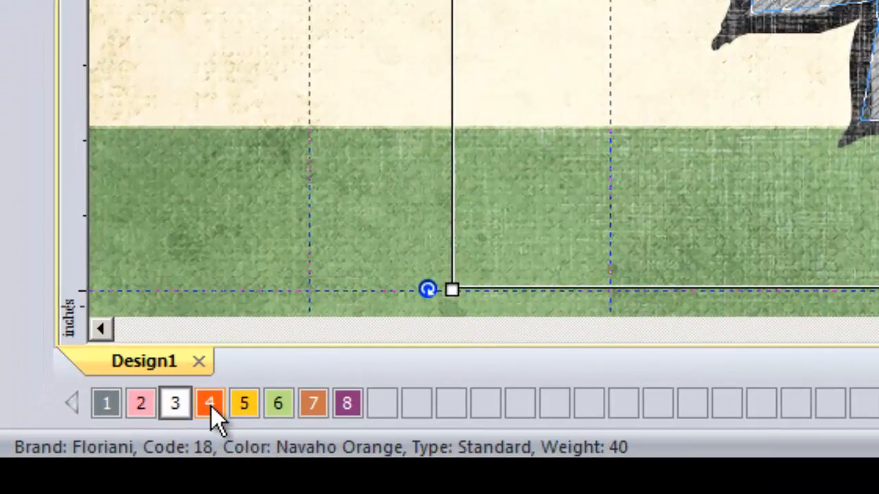
Change thread color 4 to Floriani 900 Black
double_click(210, 404)
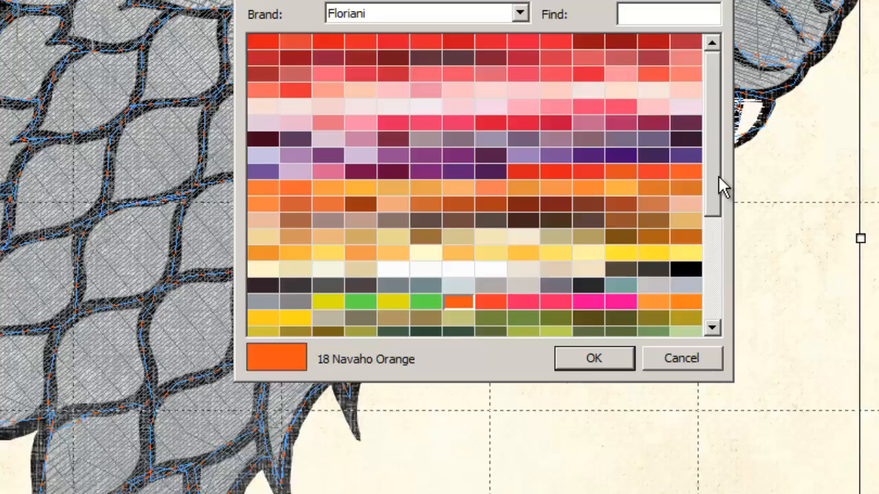
left_click_drag(719, 185, 722, 312)
left_click(648, 109)
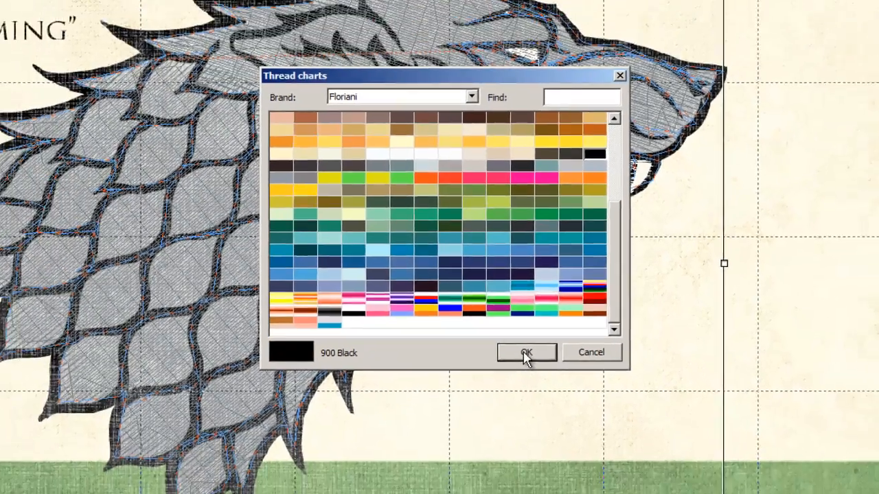
left_click(526, 353)
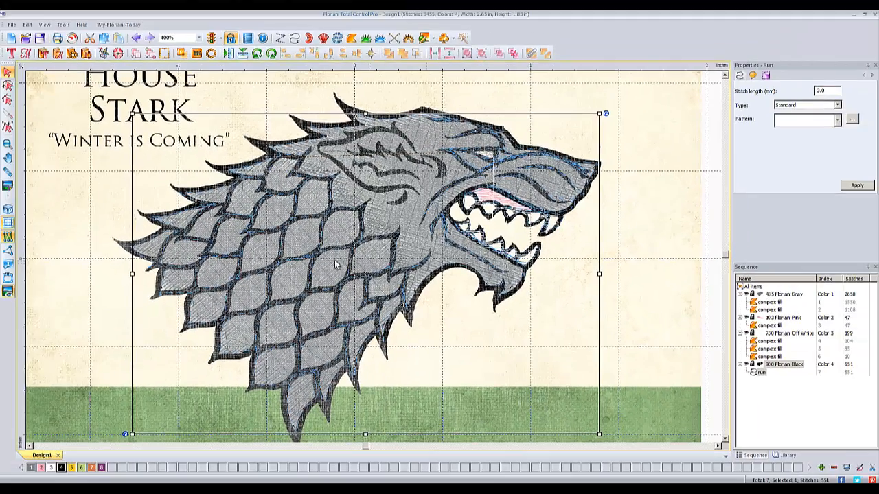
Deselect the outline, preview the design in 3D, and return to the normal stitch view
left_click(649, 271)
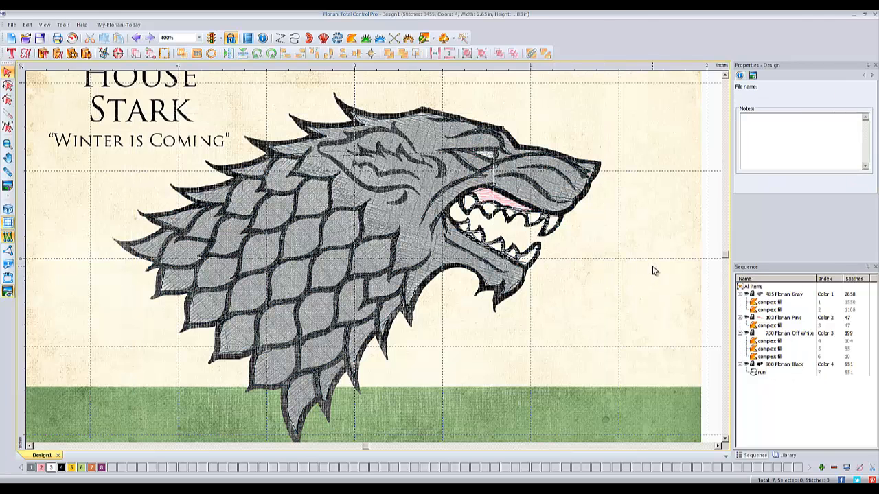
left_click(7, 211)
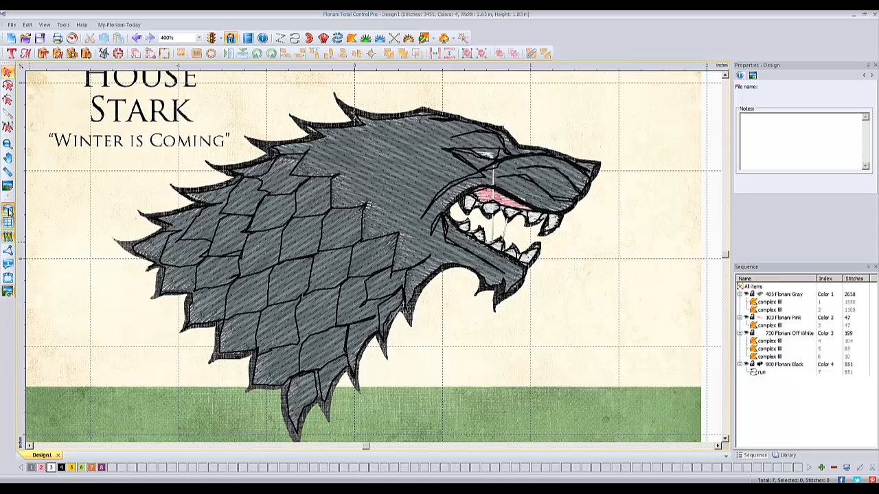
left_click(8, 212)
left_click(8, 221)
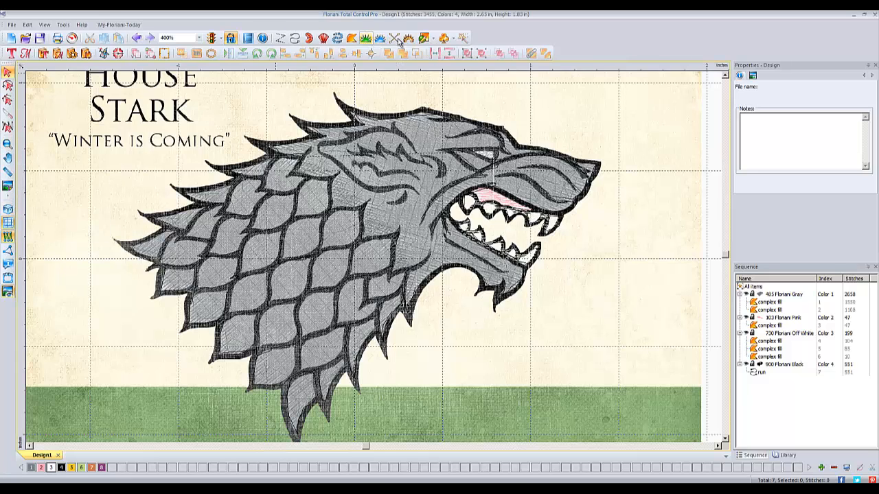
Start an Artwork line and trace the small curved mark below the ear
left_click(423, 38)
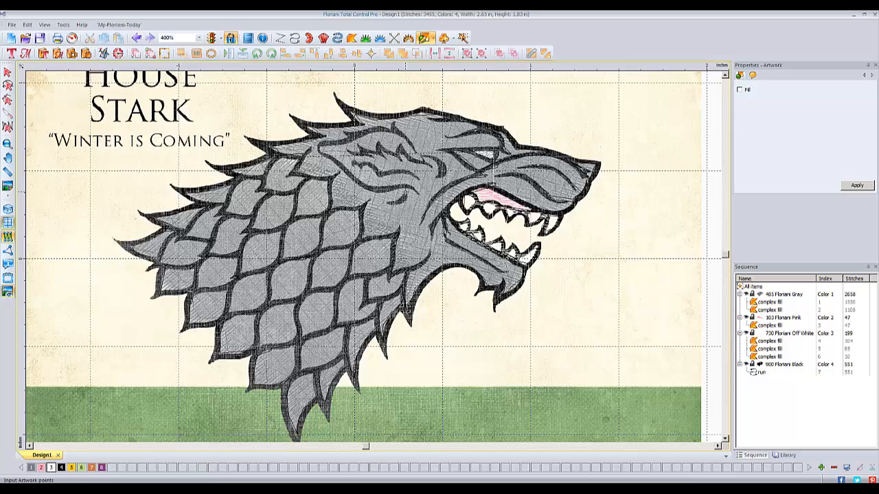
left_click(405, 191)
left_click(405, 195)
left_click(404, 198)
left_click(398, 200)
left_click(392, 201)
left_click(400, 196)
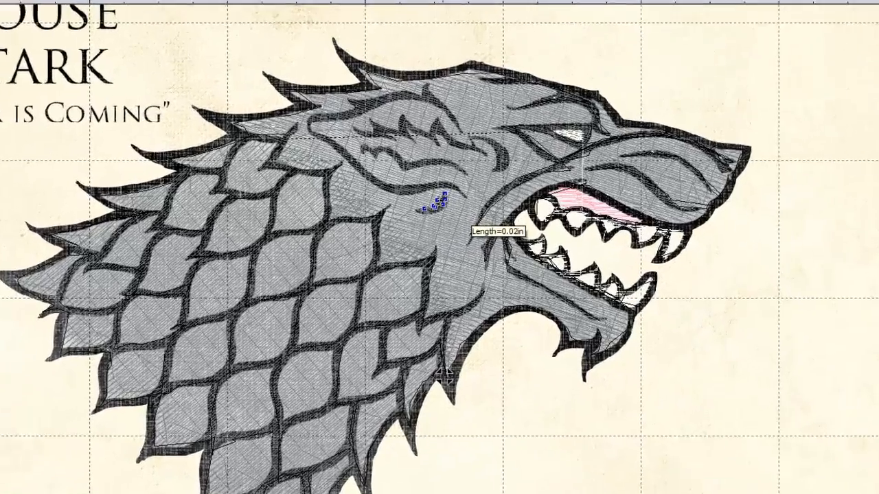
Continue the artwork line along the ear's lower edge, from its front end toward the rear
left_click(442, 191)
left_click(450, 188)
left_click(458, 189)
left_click(460, 192)
left_click(444, 186)
left_click(426, 185)
left_click(416, 188)
left_click(403, 188)
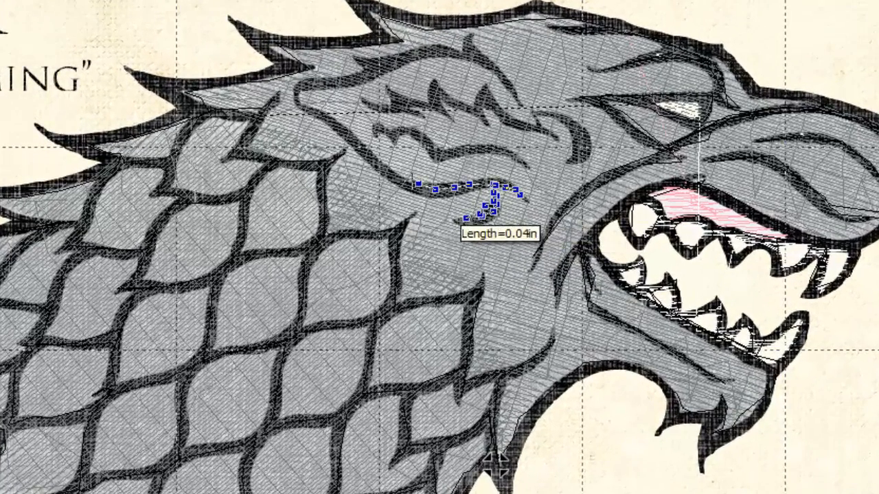
Continue the artwork line up the ear's lower rear edge, around its rear end and onto the upper edge
left_click(400, 173)
left_click(378, 162)
left_click(353, 140)
left_click(344, 129)
left_click(317, 113)
left_click(300, 103)
left_click(296, 92)
left_click(335, 79)
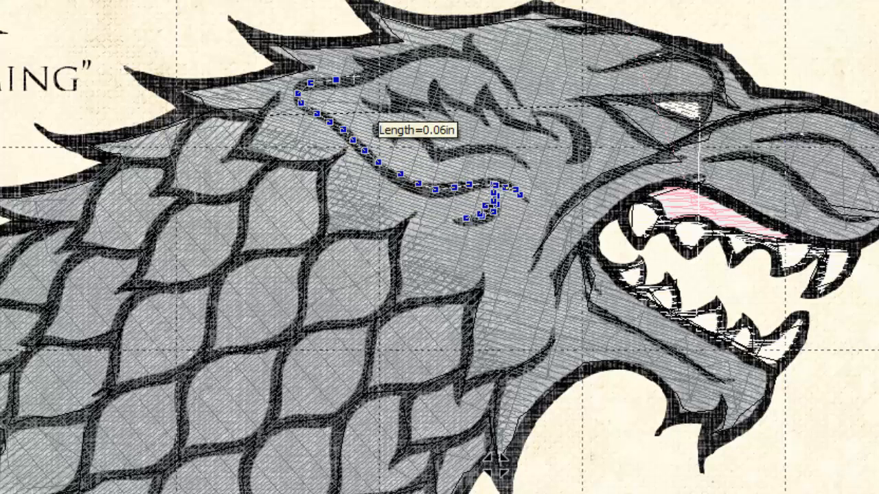
Continue the artwork line along the ear's upper edge, including the small pointed tuft near the rear
left_click(357, 74)
left_click(380, 71)
left_click(377, 61)
left_click(359, 62)
left_click(396, 61)
left_click(408, 53)
left_click(432, 52)
left_click(469, 57)
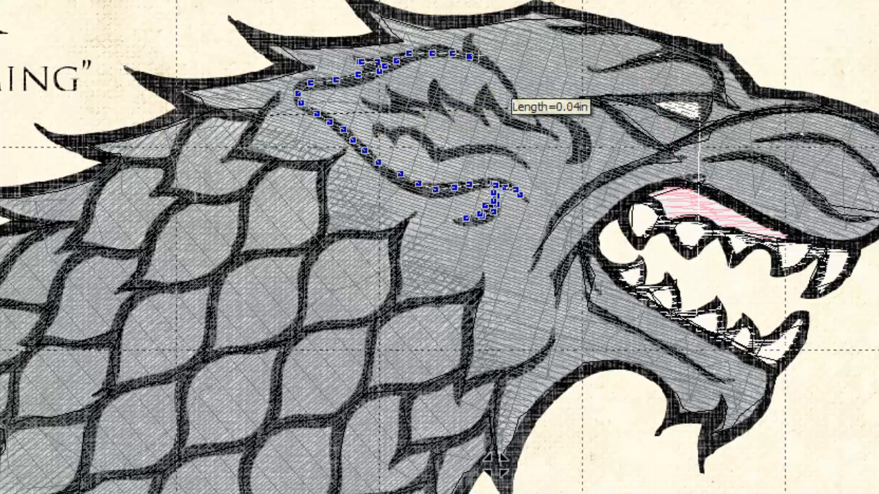
Trace the upright tip on top of the ear and continue the line down the ear's front edge
left_click(467, 36)
left_click(477, 50)
left_click(489, 60)
left_click(501, 71)
left_click(510, 86)
left_click(514, 93)
left_click(520, 105)
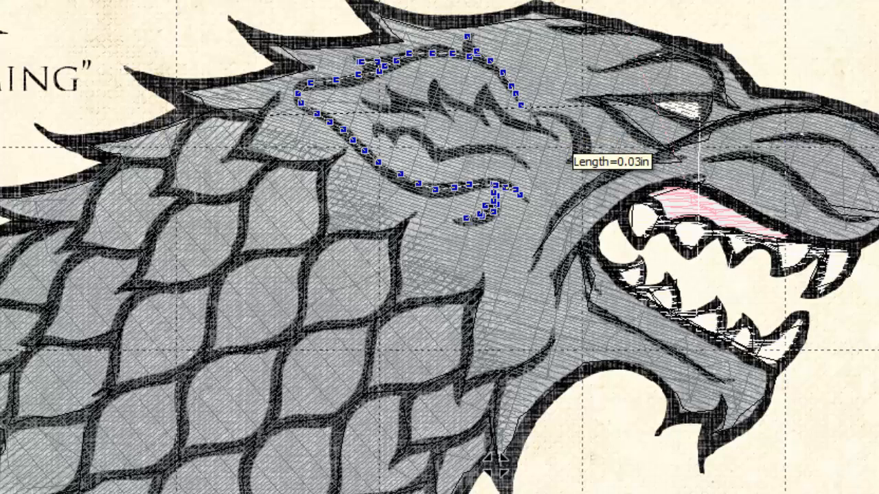
Trace the short spur and the curled mark in front of the ear, and run the line back along the curl
left_click(532, 111)
left_click(533, 126)
left_click(542, 110)
left_click(556, 115)
left_click(569, 125)
left_click(582, 135)
left_click(583, 145)
left_click(580, 158)
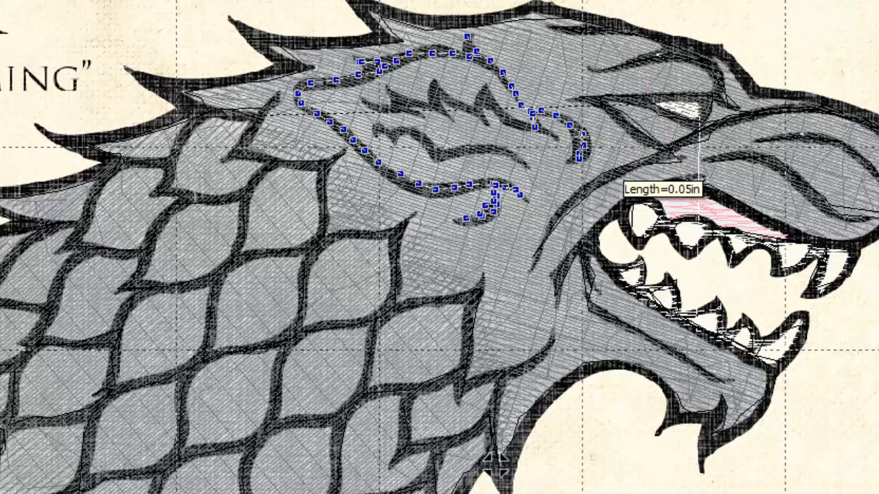
left_click(581, 137)
left_click(573, 124)
left_click(553, 113)
Continue the artwork line along the front strand of the inner-ear fur and around its front spike
left_click(538, 123)
left_click(551, 130)
left_click(518, 122)
left_click(503, 114)
left_click(485, 101)
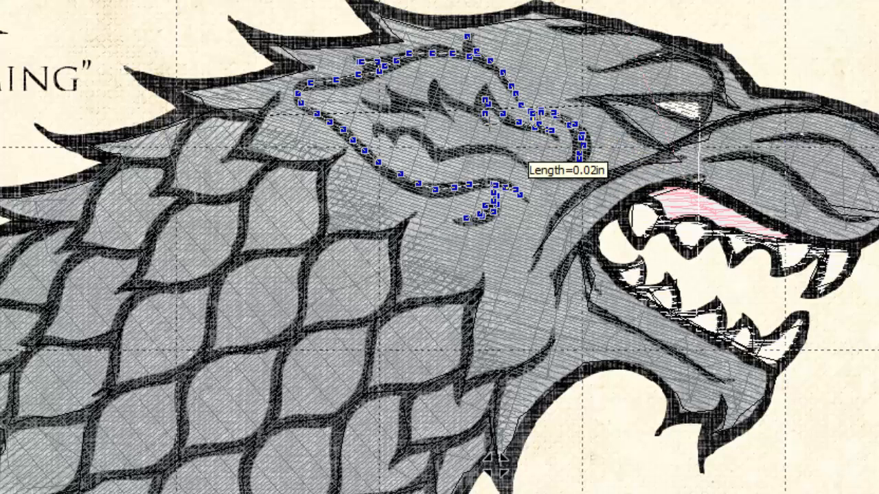
left_click(489, 122)
left_click(476, 102)
left_click(477, 92)
left_click(486, 92)
Continue the artwork line along the inner-ear fur and around its middle spike
left_click(468, 105)
left_click(450, 98)
left_click(439, 94)
left_click(434, 87)
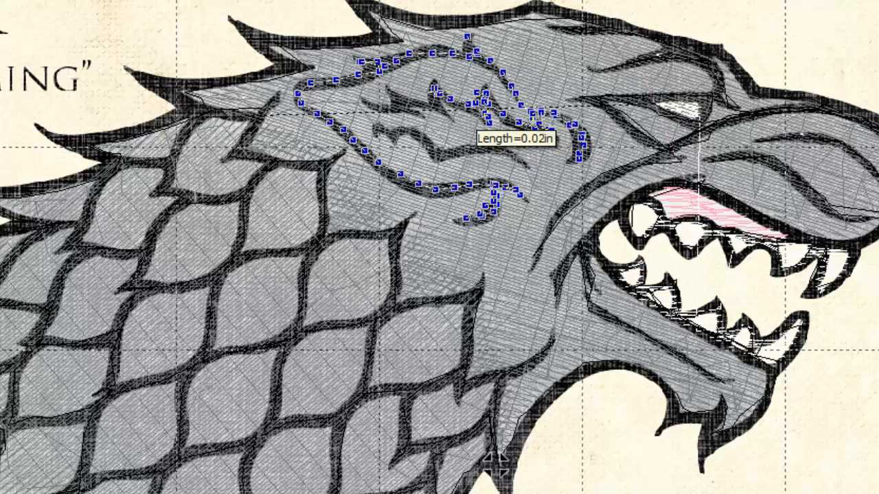
left_click(446, 109)
left_click(439, 106)
left_click(435, 90)
Trace the two rear points of the upper inner-ear fur with the artwork line
left_click(423, 103)
left_click(402, 97)
left_click(388, 92)
left_click(406, 102)
left_click(421, 111)
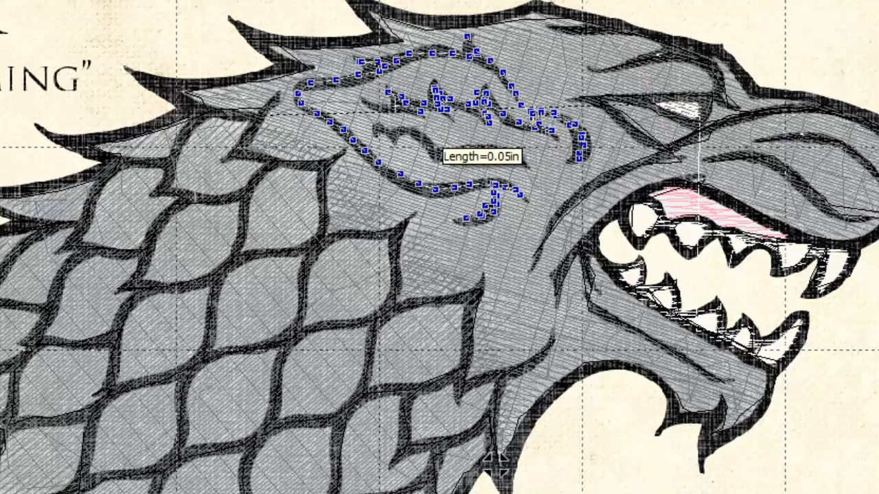
left_click(369, 108)
left_click(414, 110)
left_click(425, 112)
left_click(398, 108)
left_click(378, 108)
Continue the artwork line along the lower inner-ear stroke, from its jagged rear end to its front tip
left_click(378, 131)
left_click(383, 135)
left_click(399, 131)
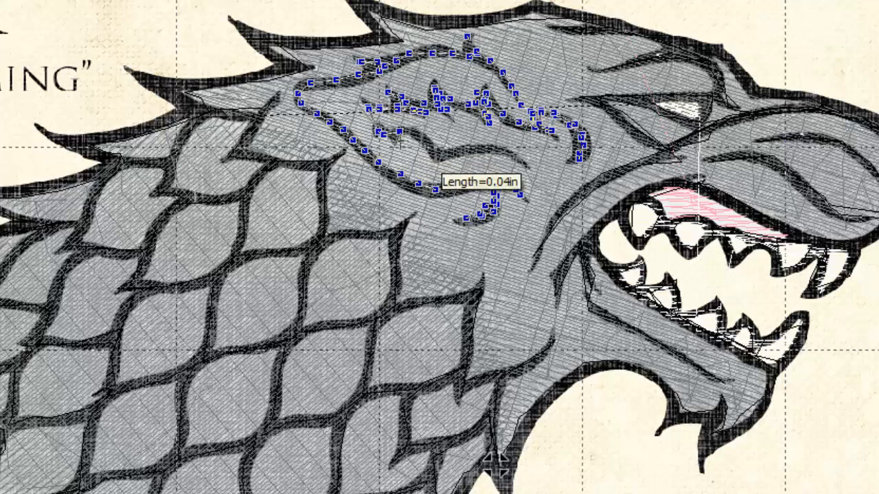
left_click(404, 141)
left_click(416, 136)
left_click(429, 148)
left_click(439, 152)
left_click(462, 151)
left_click(499, 151)
left_click(515, 157)
left_click(530, 166)
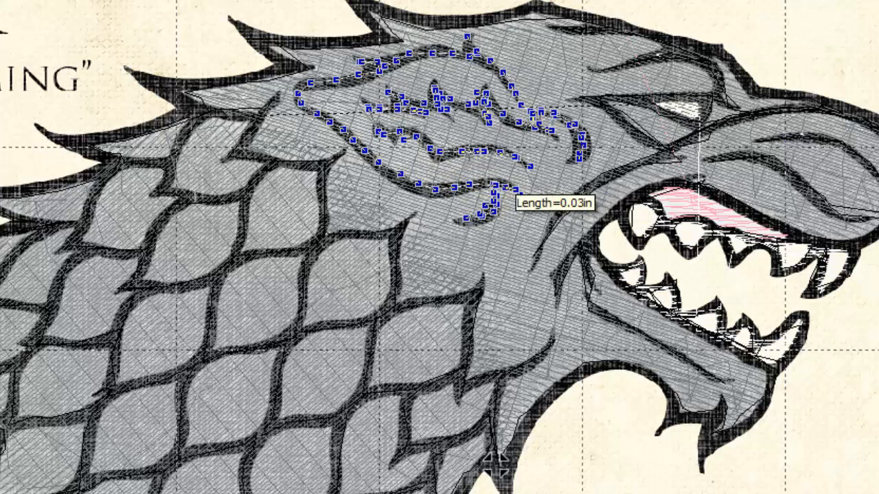
Run the line back along the lower inner-ear stroke to its rear end and finish the artwork
left_click(454, 152)
left_click(433, 148)
left_click(413, 137)
left_click(394, 134)
key("Return")
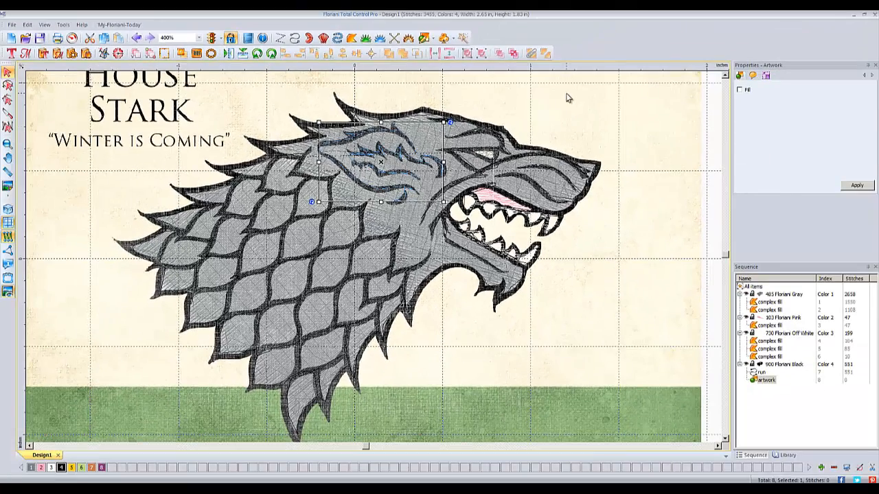
Convert the ear artwork to a Run stitch
left_click(565, 99)
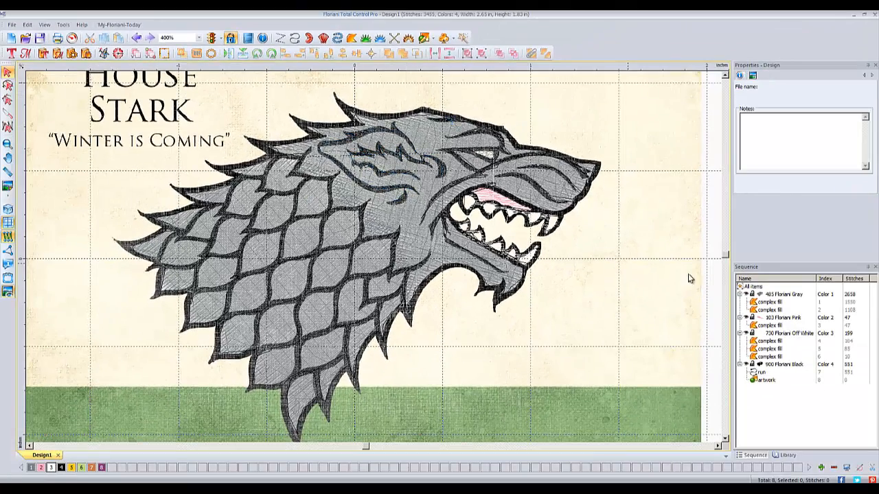
left_click(767, 380)
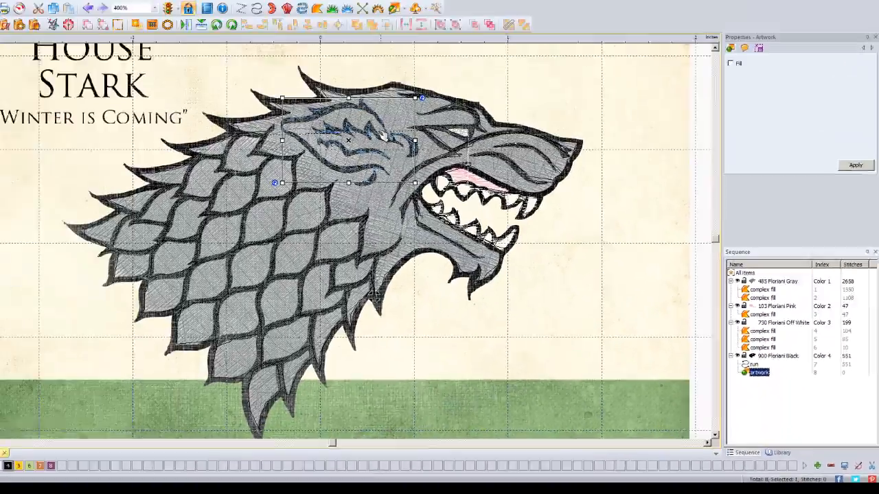
right_click(382, 132)
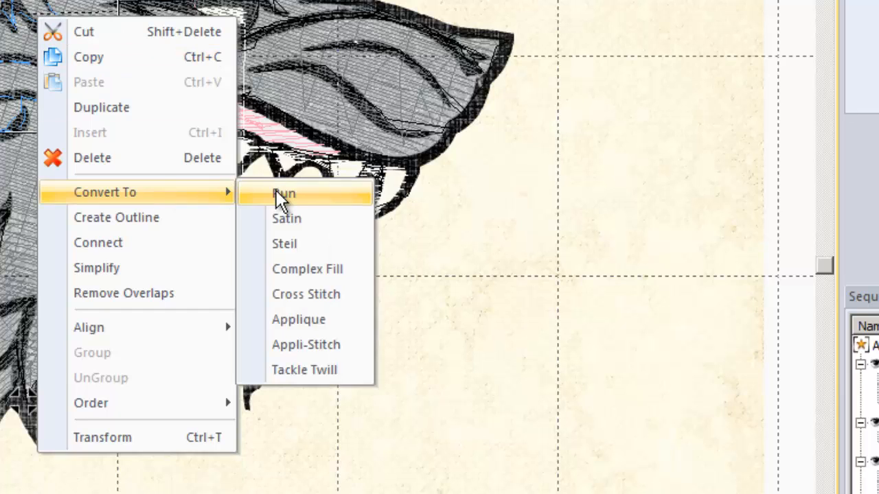
left_click(281, 194)
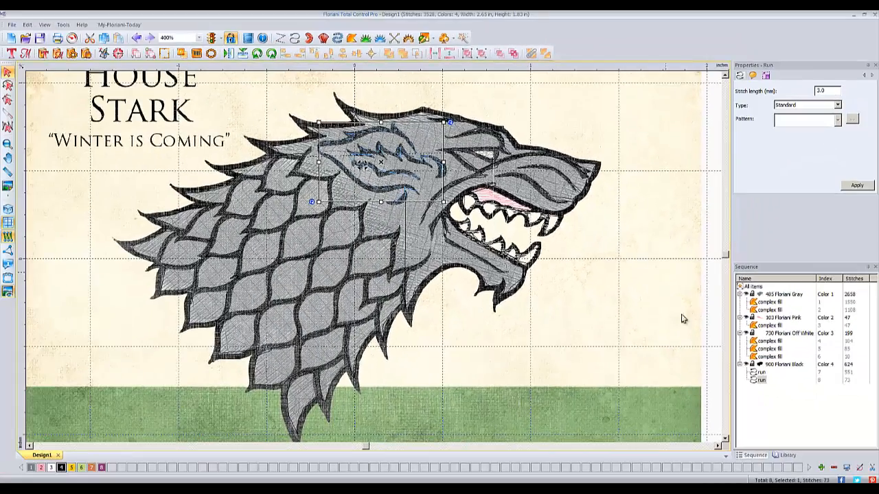
Set the run type of all Floriani Black objects to Two ply
left_click(783, 364)
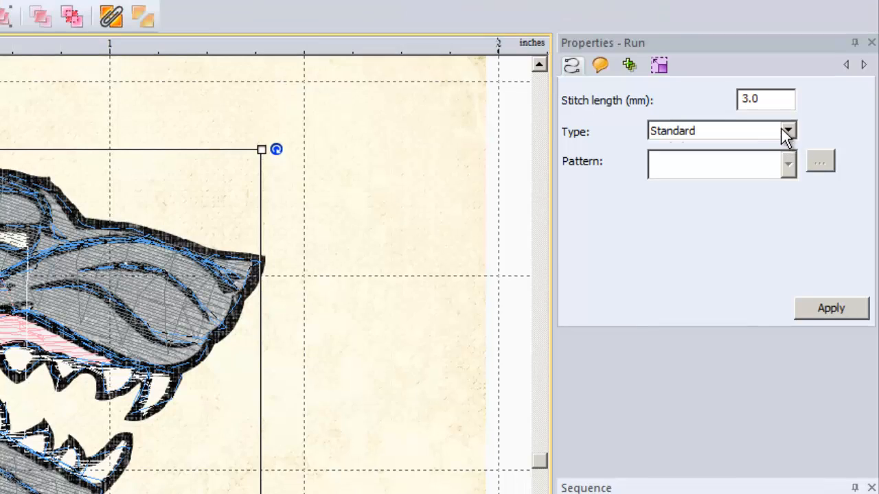
left_click(787, 0)
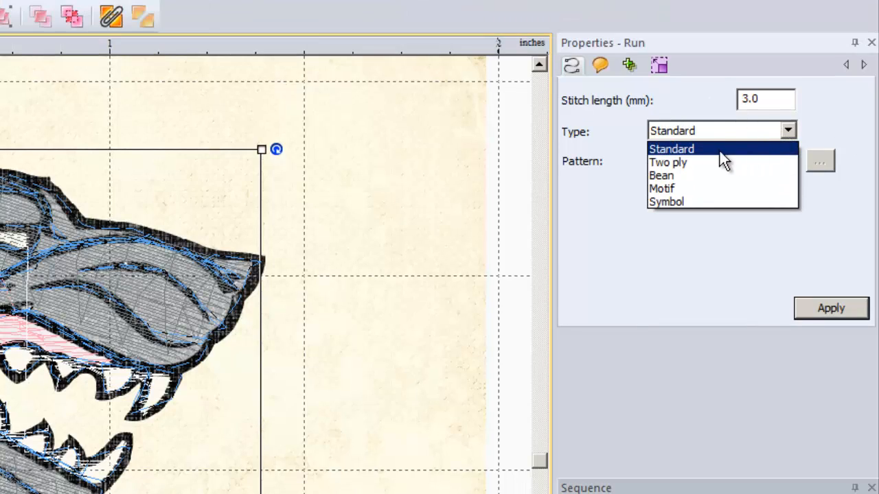
left_click(698, 162)
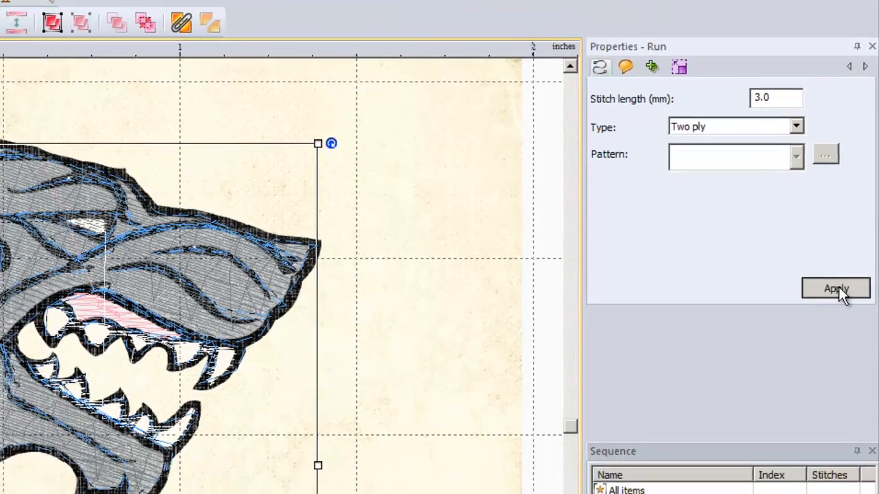
left_click(831, 309)
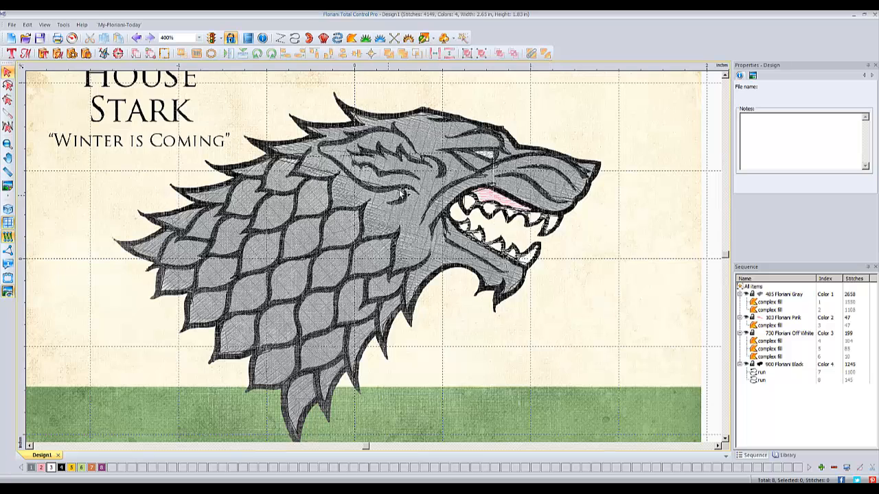
Switch to the 3D view and lighten the backdrop image to the maximum
left_click(9, 209)
scroll(322, 237, "down", 1)
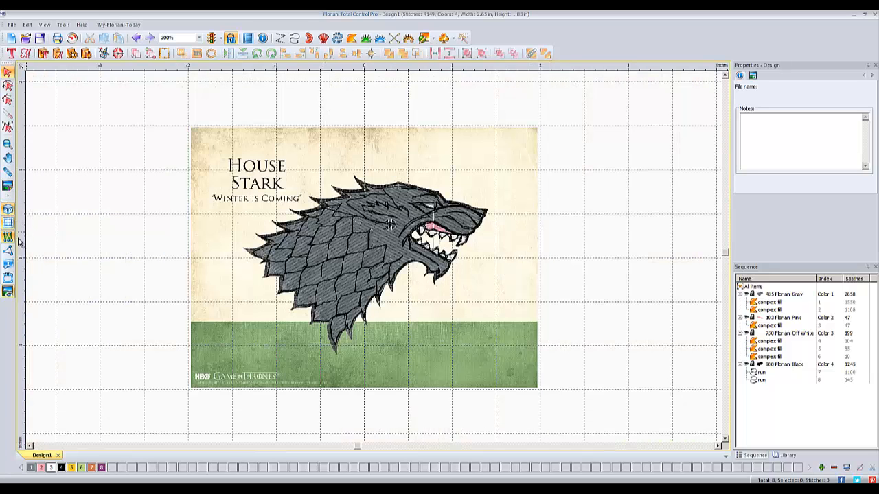
left_click(8, 186)
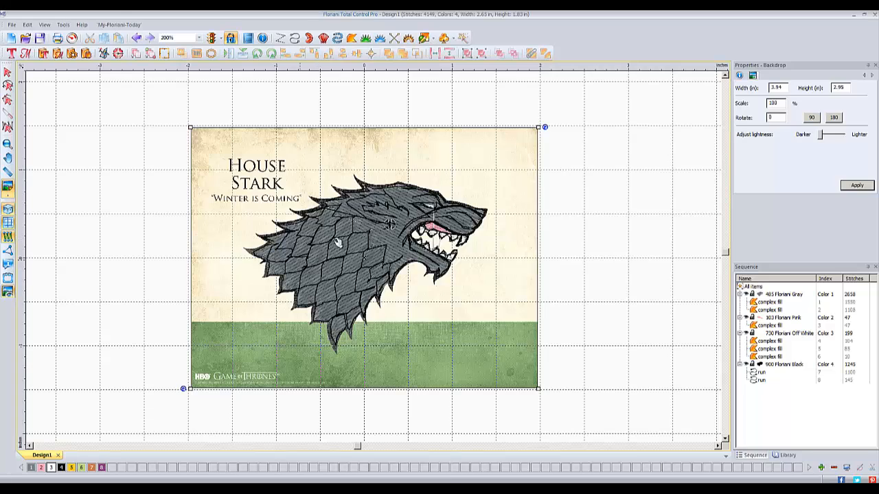
right_click(375, 157)
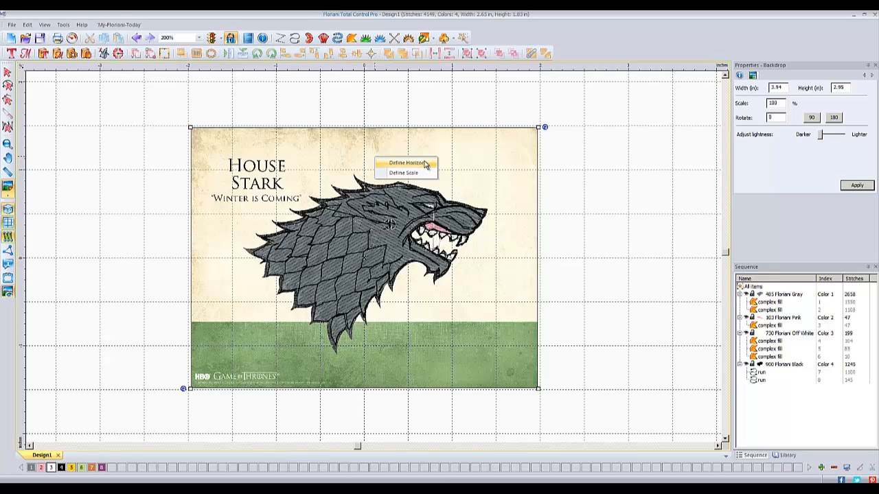
left_click(471, 155)
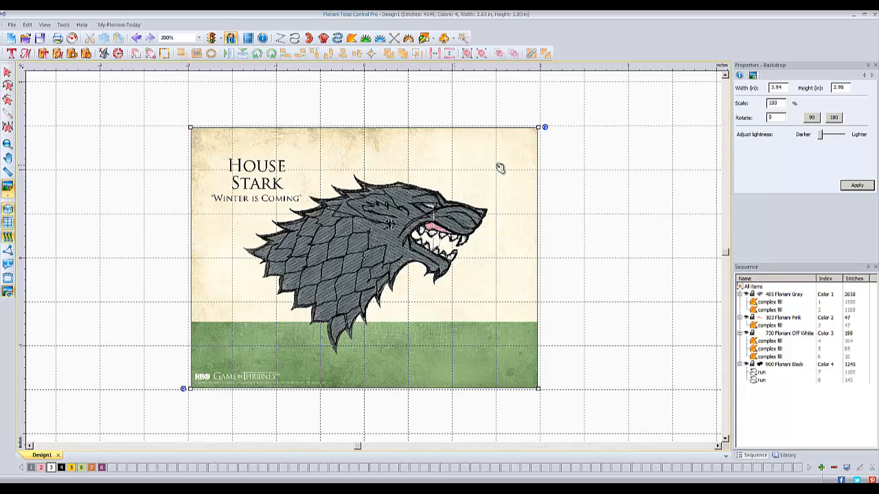
left_click(9, 189)
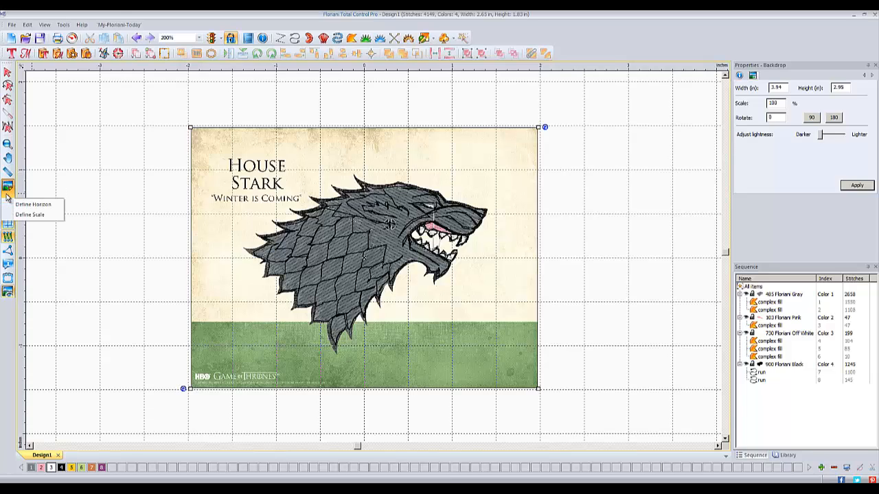
left_click(10, 188)
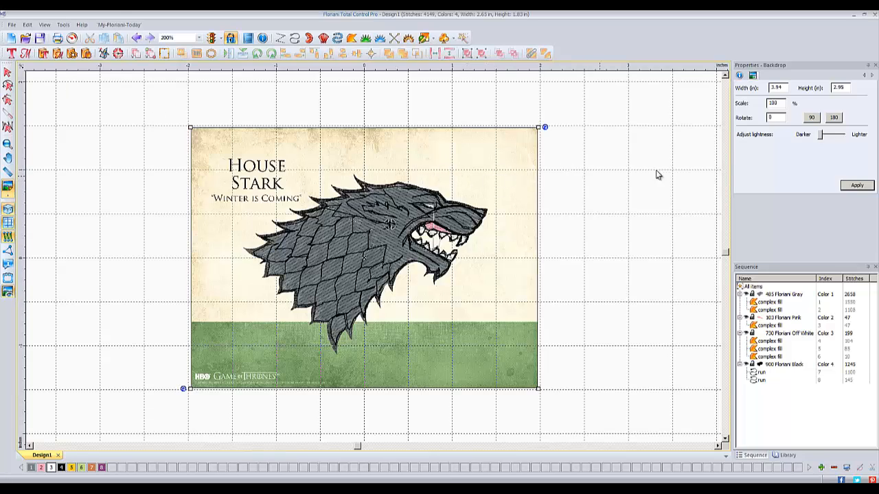
left_click_drag(822, 135, 844, 134)
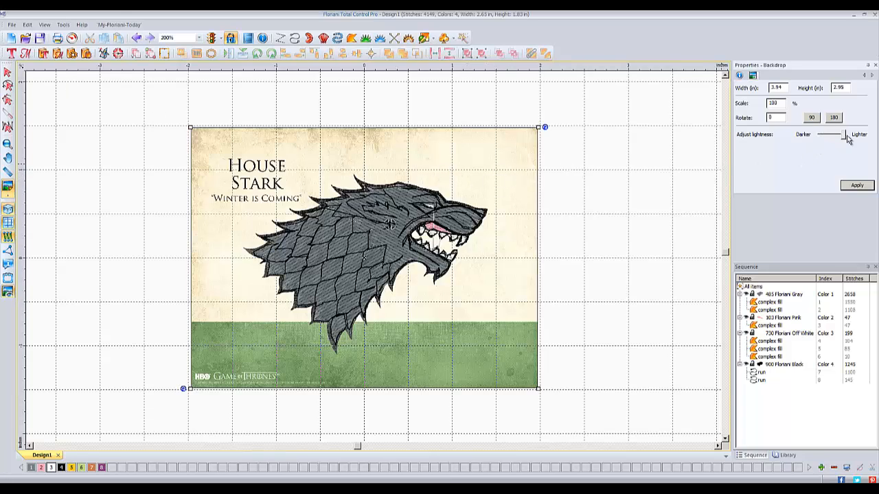
left_click(857, 185)
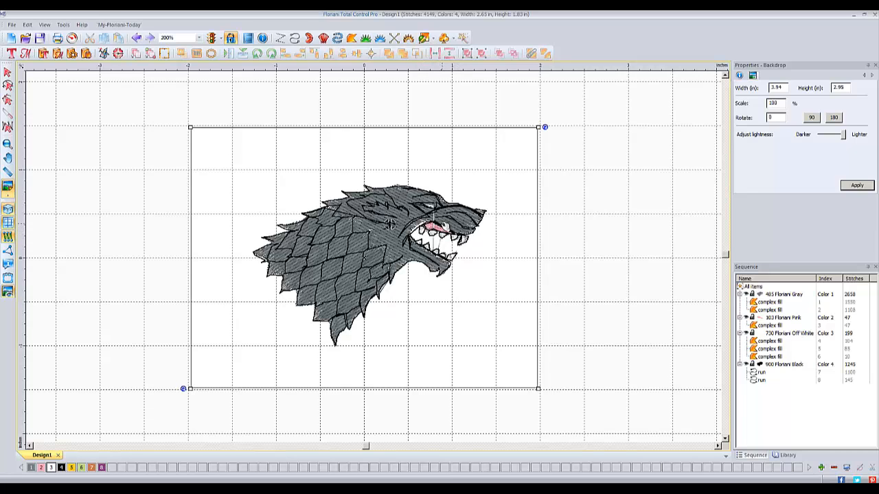
Edit the outline of the gray head fill, shifting its point at the lower jaw tip out toward the black outline
scroll(442, 227, "up", 1)
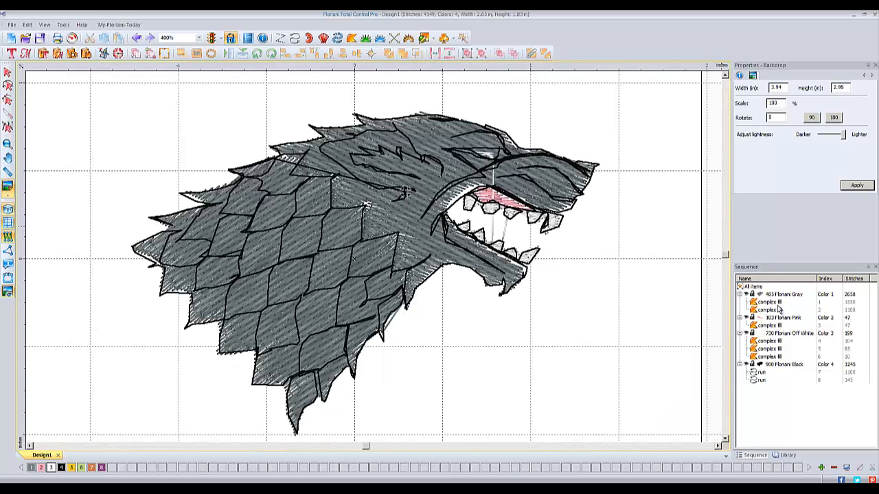
left_click(775, 303)
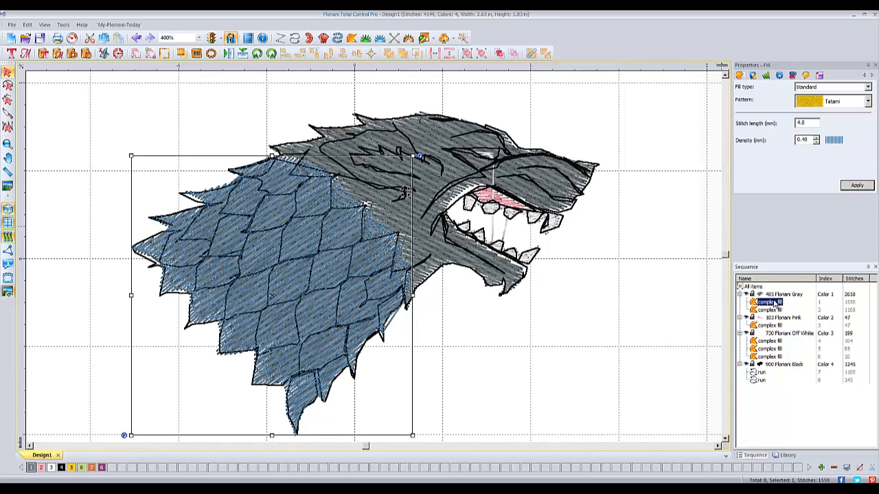
left_click(771, 310)
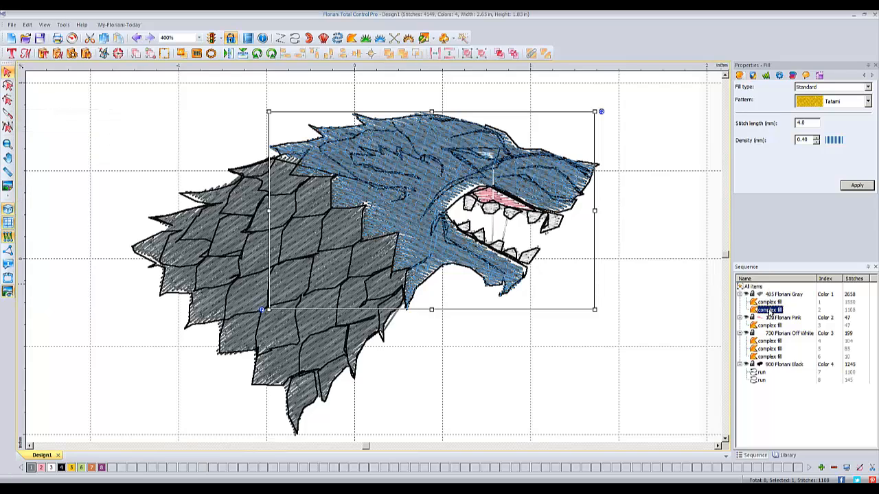
left_click(7, 100)
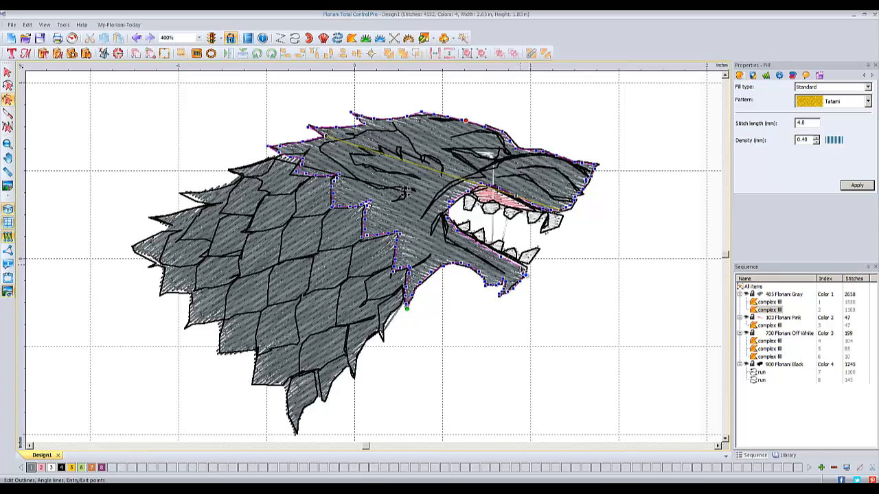
left_click_drag(521, 267, 526, 274)
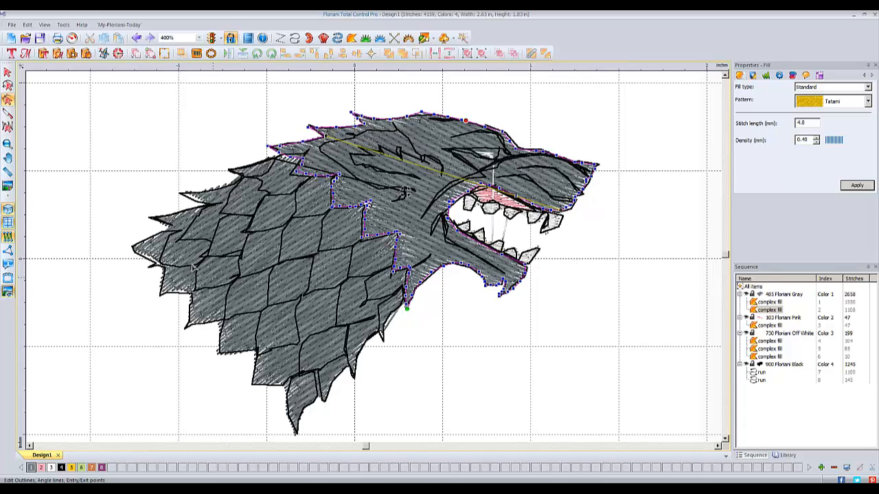
Adjust the gray body fill's outline points at the left neck scale and along the edge overlapping the head
left_click(157, 254)
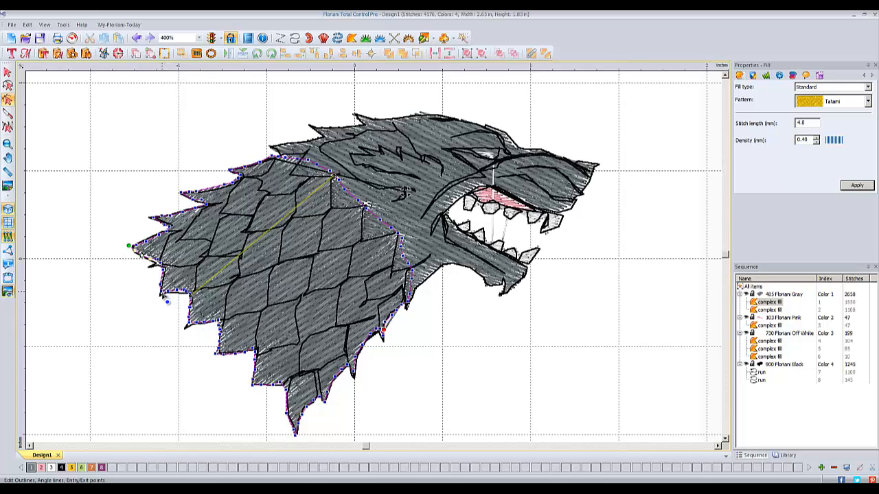
left_click(162, 294)
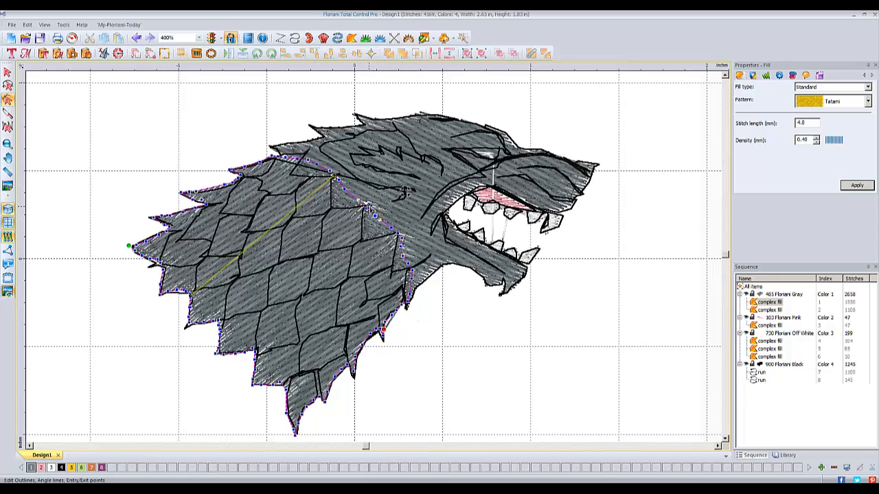
left_click_drag(358, 202, 361, 197)
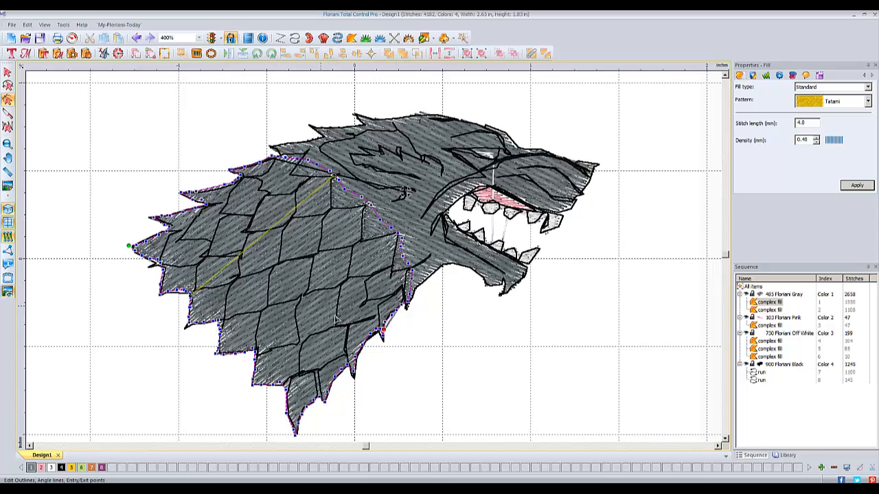
left_click(761, 372)
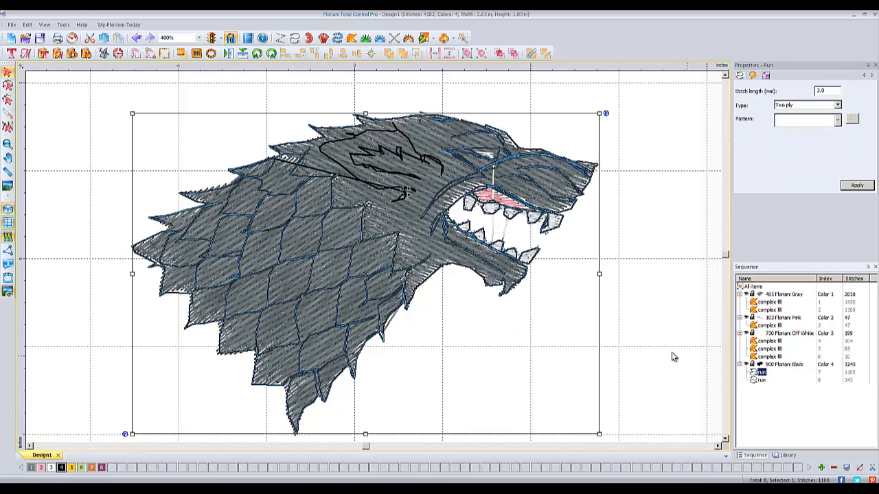
left_click(8, 99)
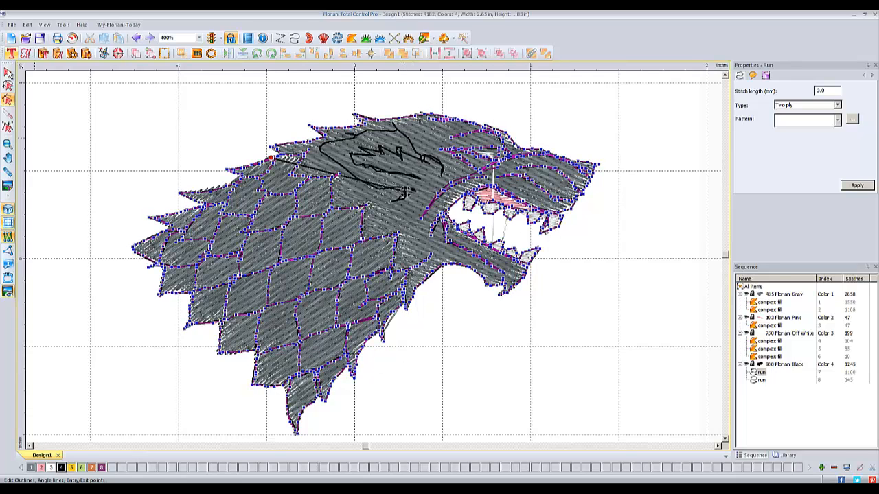
left_click(8, 71)
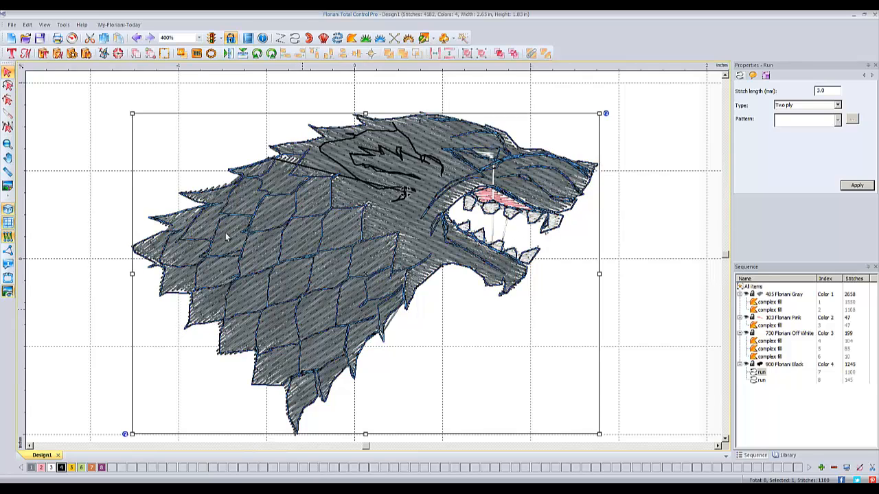
left_click(78, 110)
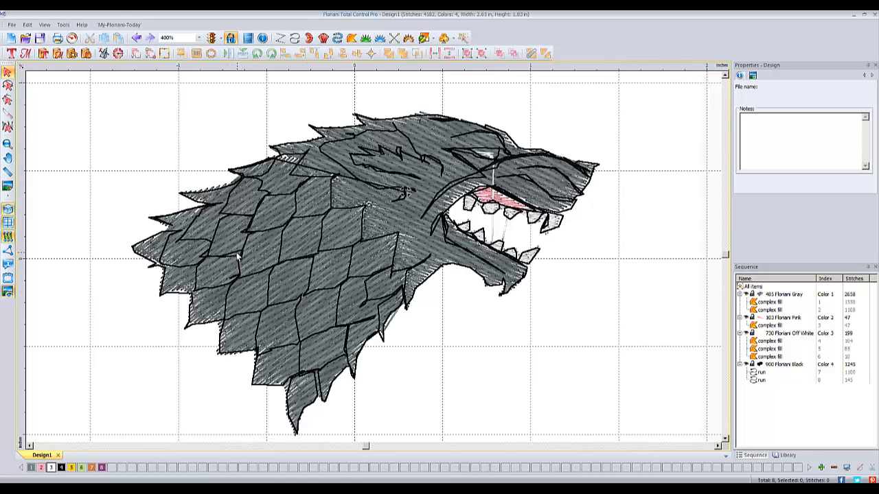
Edit the outline of the first black run, deleting the stray point on the short horizontal scale line in the neck's rear half
left_click(759, 373)
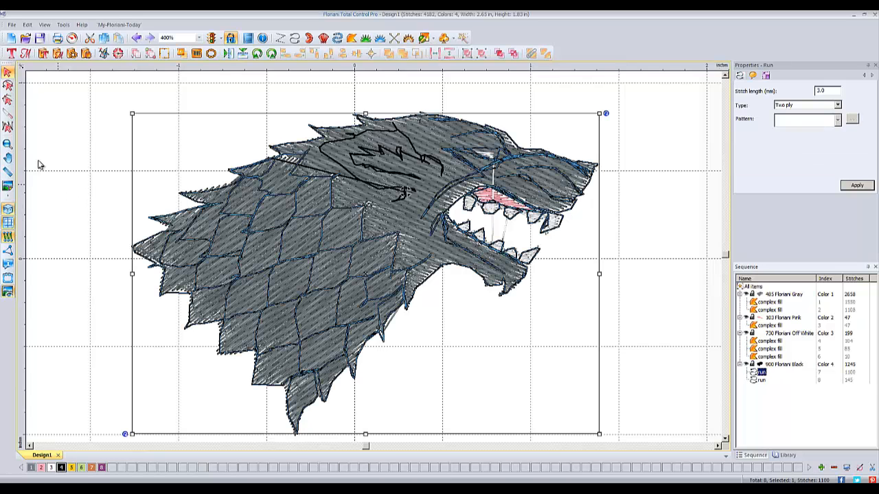
left_click(8, 100)
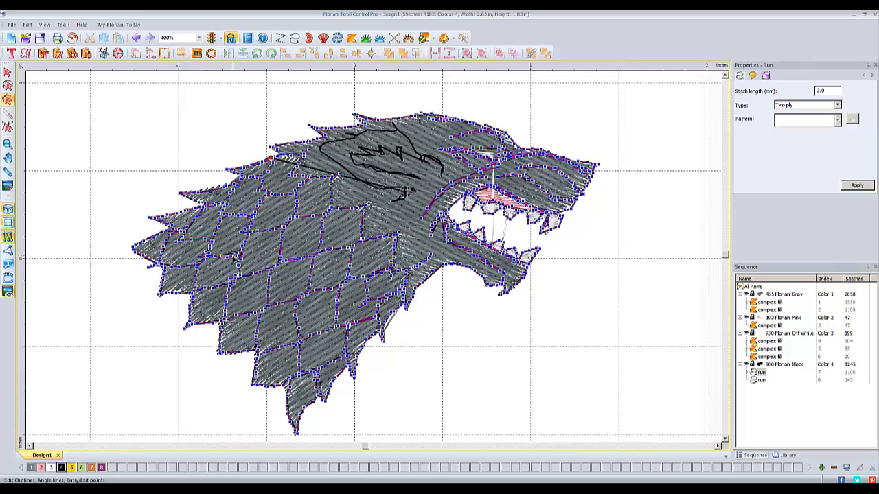
left_click(233, 254, "ctrl")
key("Delete")
left_click(8, 72)
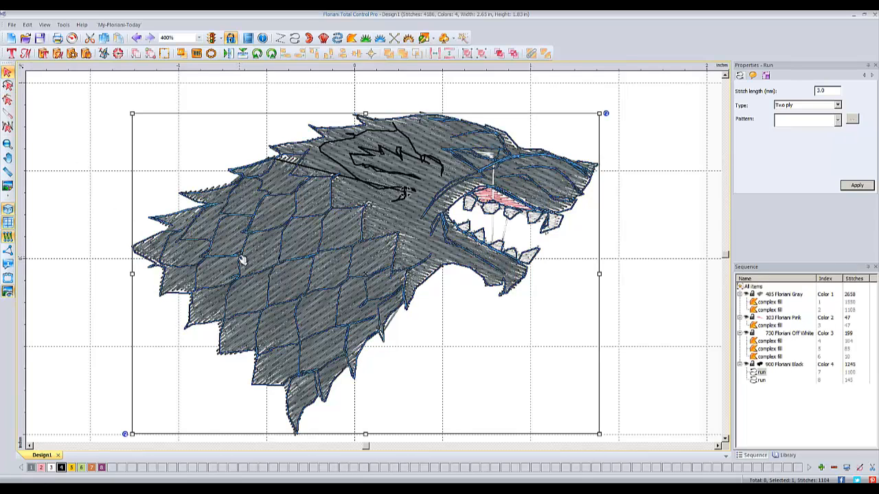
left_click(616, 363)
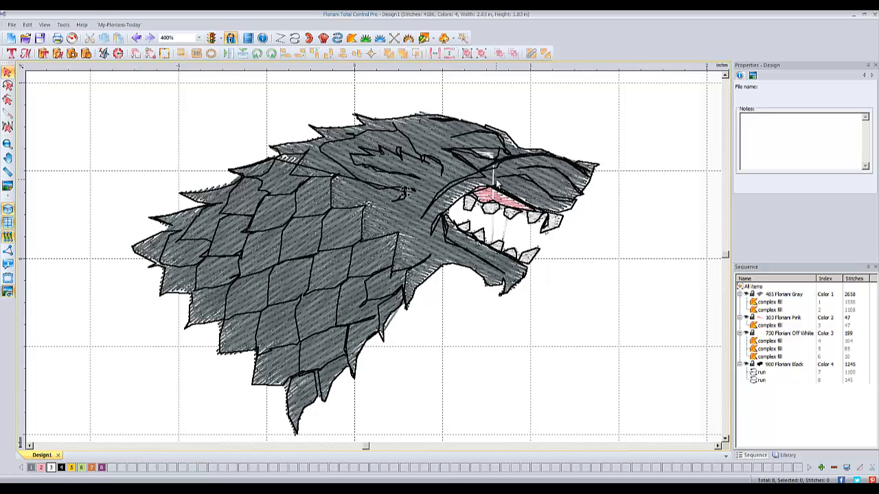
Compare the whole wolf head design with the 3D stitch view turned off and on
scroll(591, 243, "down", 1)
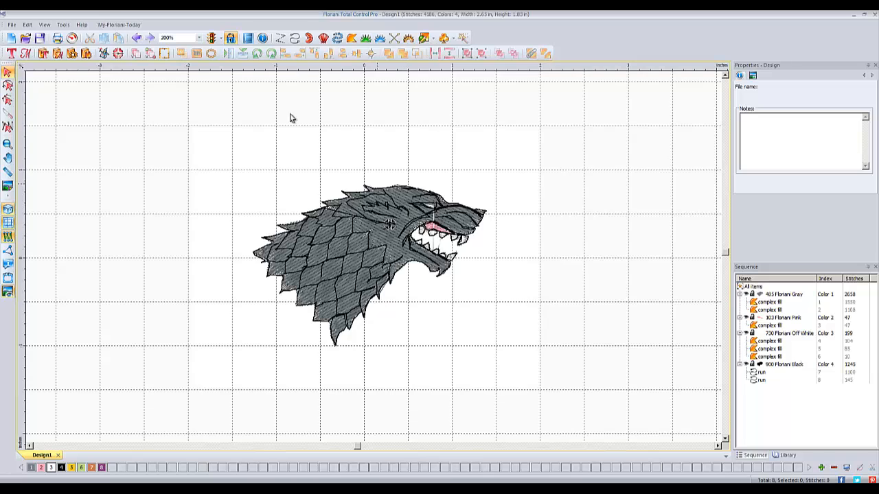
left_click(8, 210)
left_click(9, 210)
left_click(9, 209)
left_click(8, 209)
Start Save2Sew for the design and choose Flannel - I Digitized as the type of fabric
left_click(12, 24)
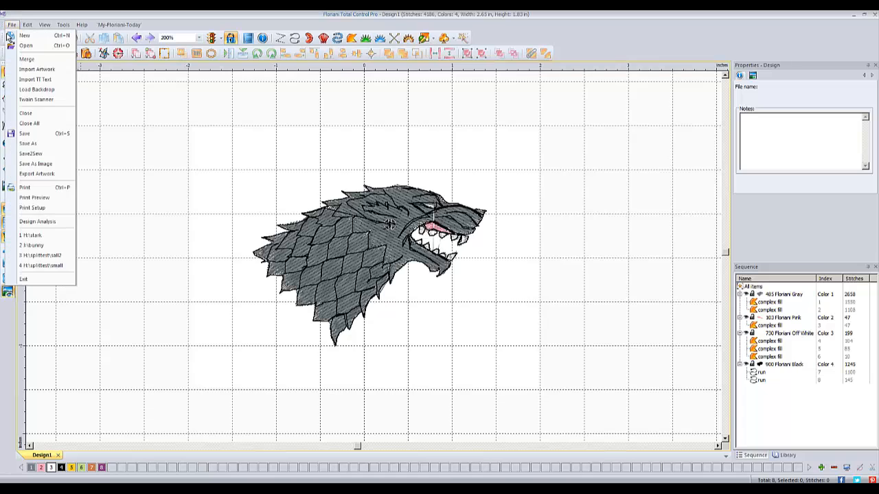
left_click(30, 153)
left_click(488, 214)
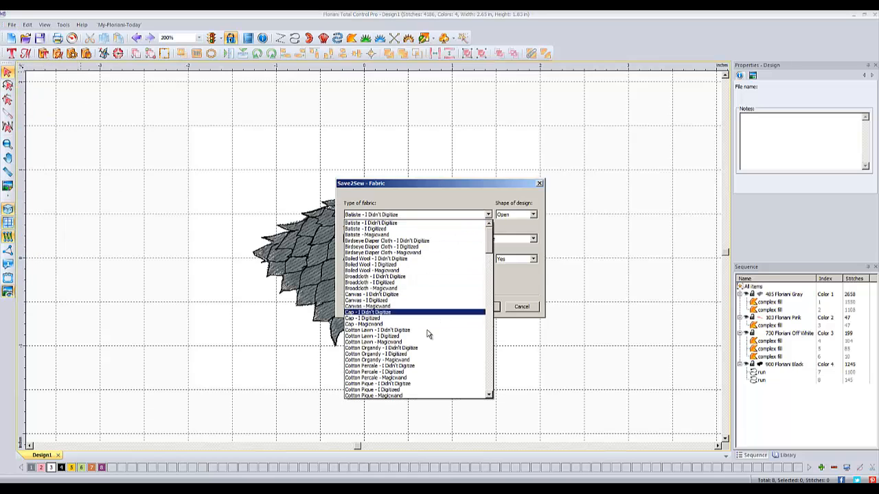
scroll(452, 324, "down", 2)
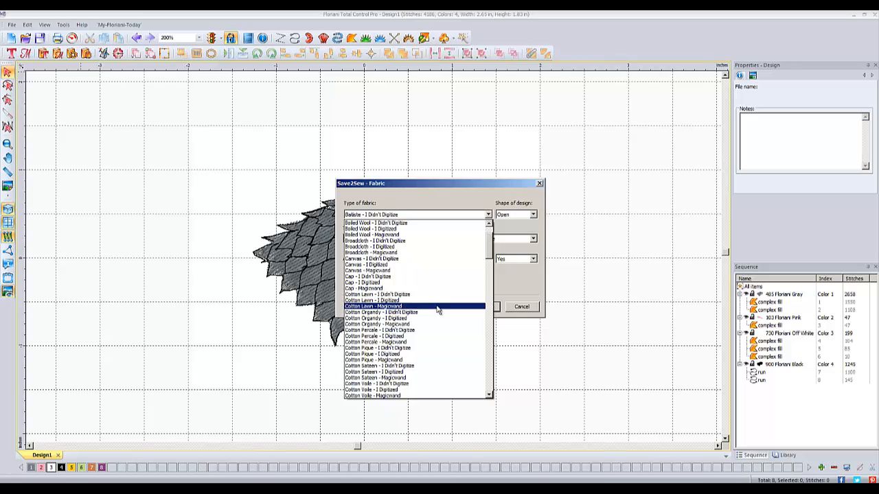
scroll(437, 306, "down", 4)
left_click_drag(490, 252, 481, 280)
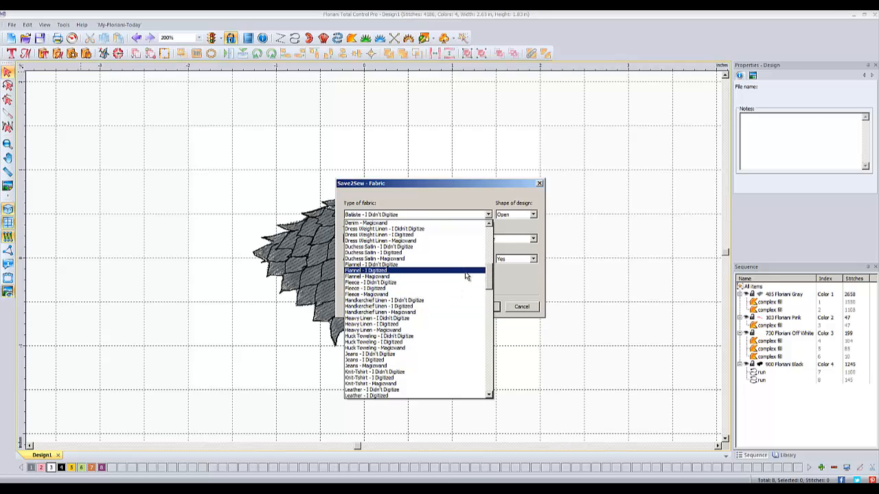
left_click(464, 272)
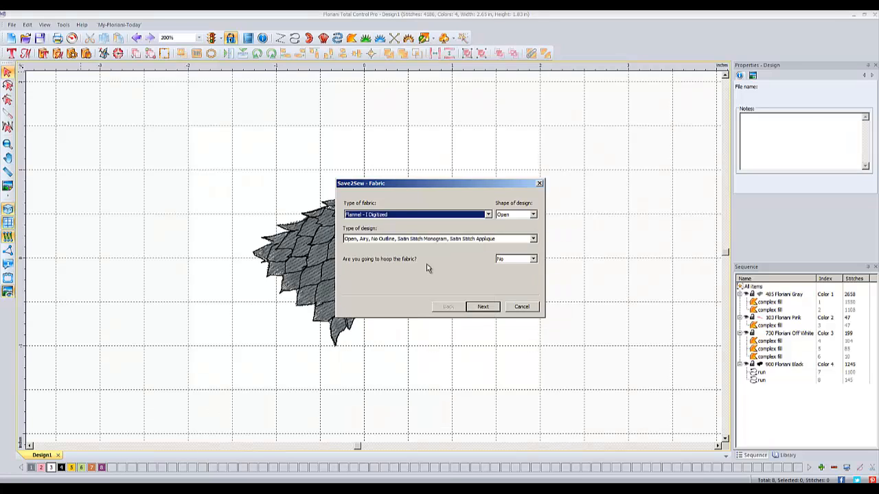
Set the design type to Solid and Dense, the shape to Close and fabric hooping to Yes, and finish the Save2Sew wizard
left_click(465, 240)
left_click(462, 254)
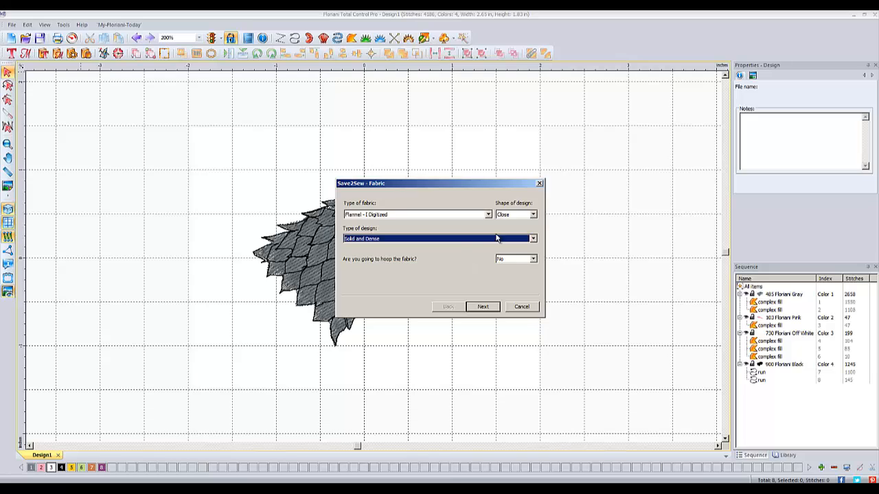
left_click(518, 214)
left_click(515, 227)
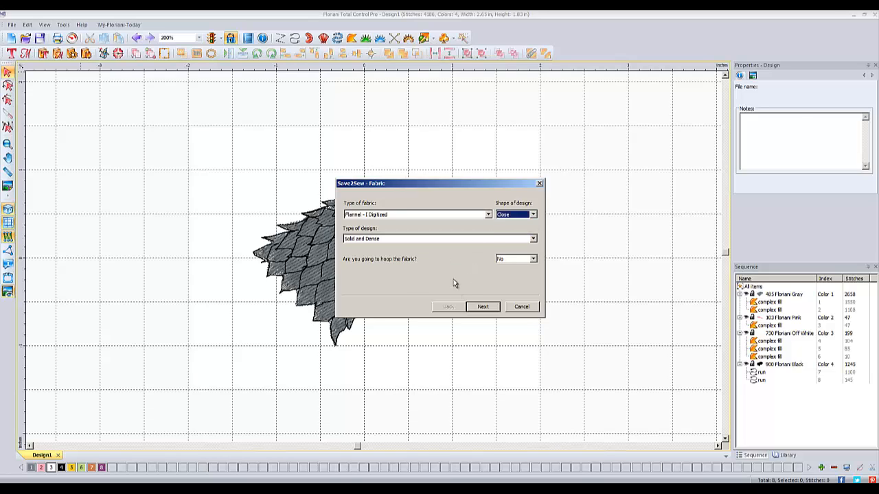
left_click(533, 259)
left_click(513, 274)
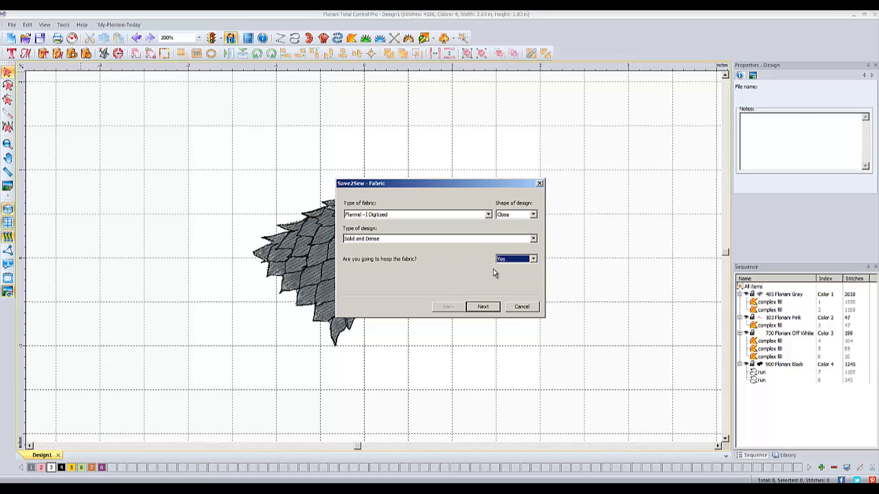
left_click(485, 310)
left_click(489, 310)
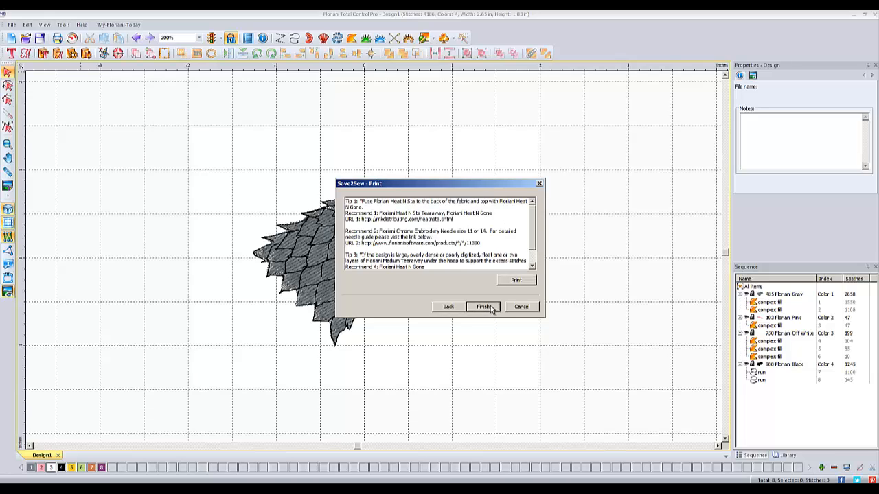
left_click(489, 310)
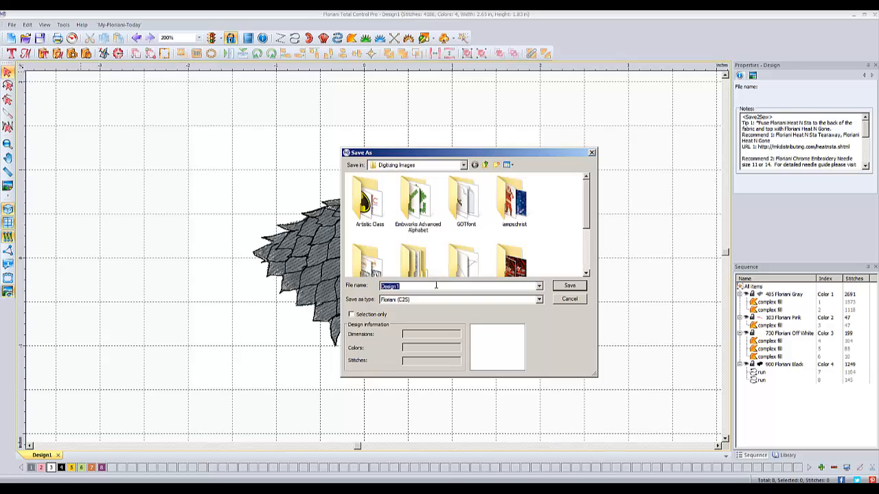
Save the design as stark in the Baby Lock/Brother Multi Needle (PES v9) format in the Digitizing Images folder
type("stark")
left_click(440, 300)
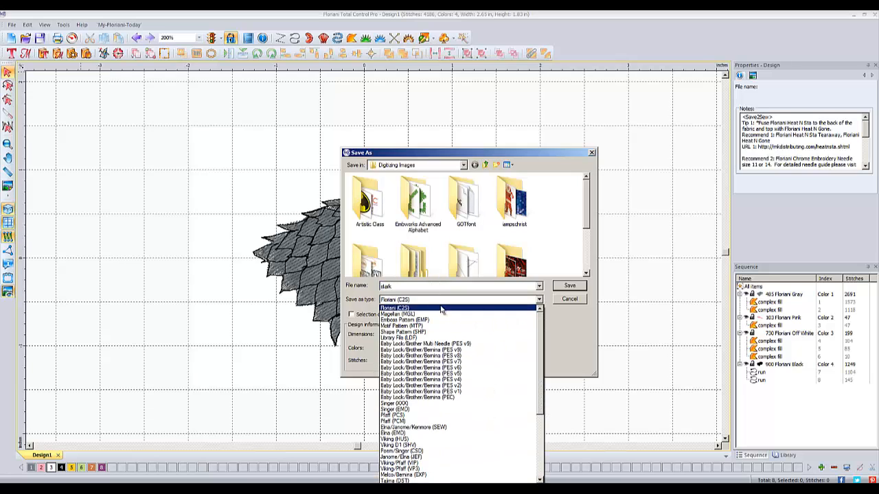
left_click(482, 344)
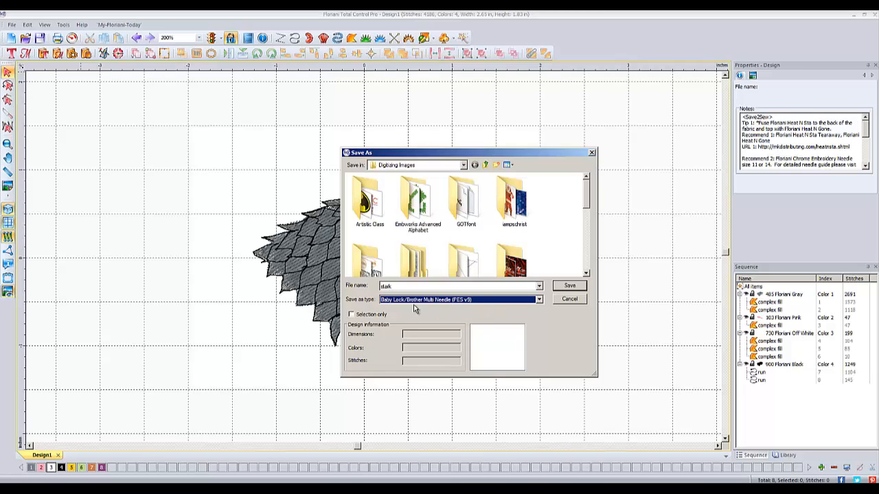
left_click(572, 288)
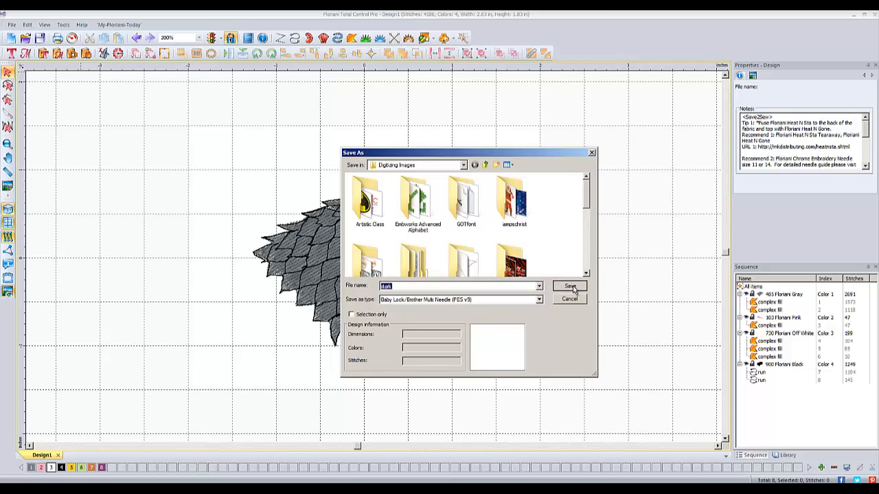